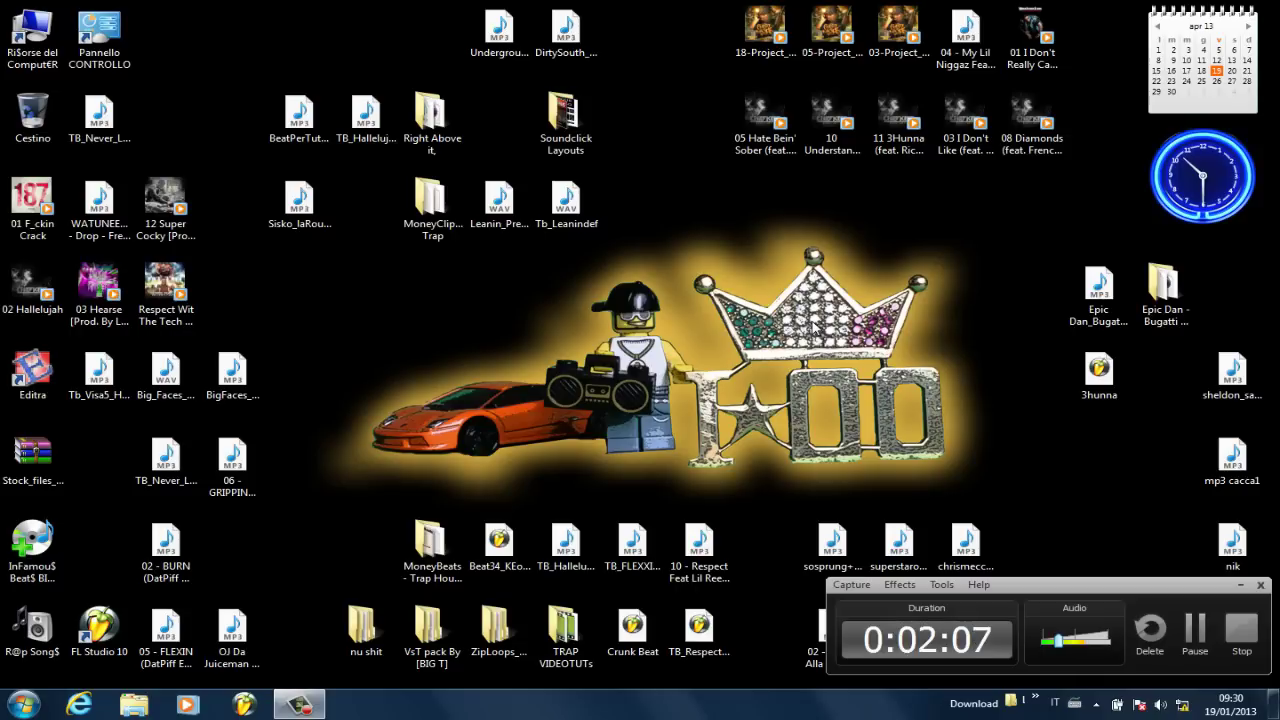
- Switch to FL Studio, dismiss its settings dialog and open the recent project TB_Never_Let_It_Slide_patterns.flp
click(245, 705)
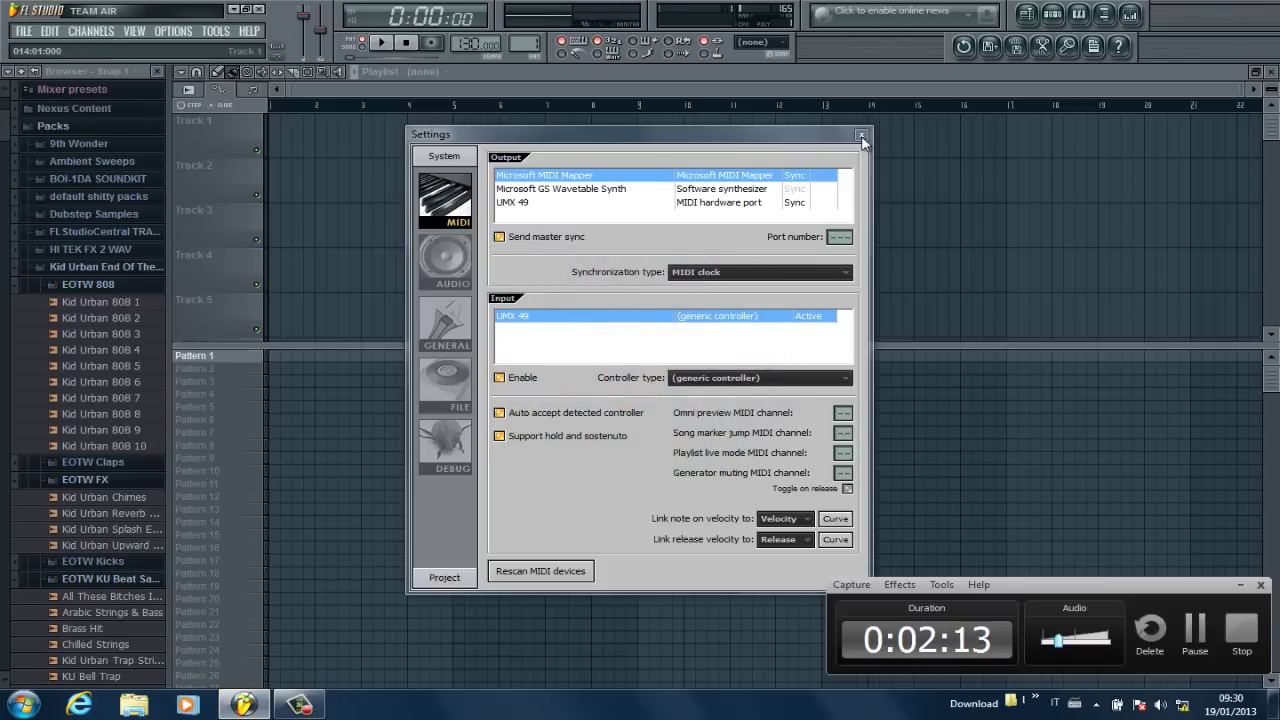
click(861, 134)
click(23, 31)
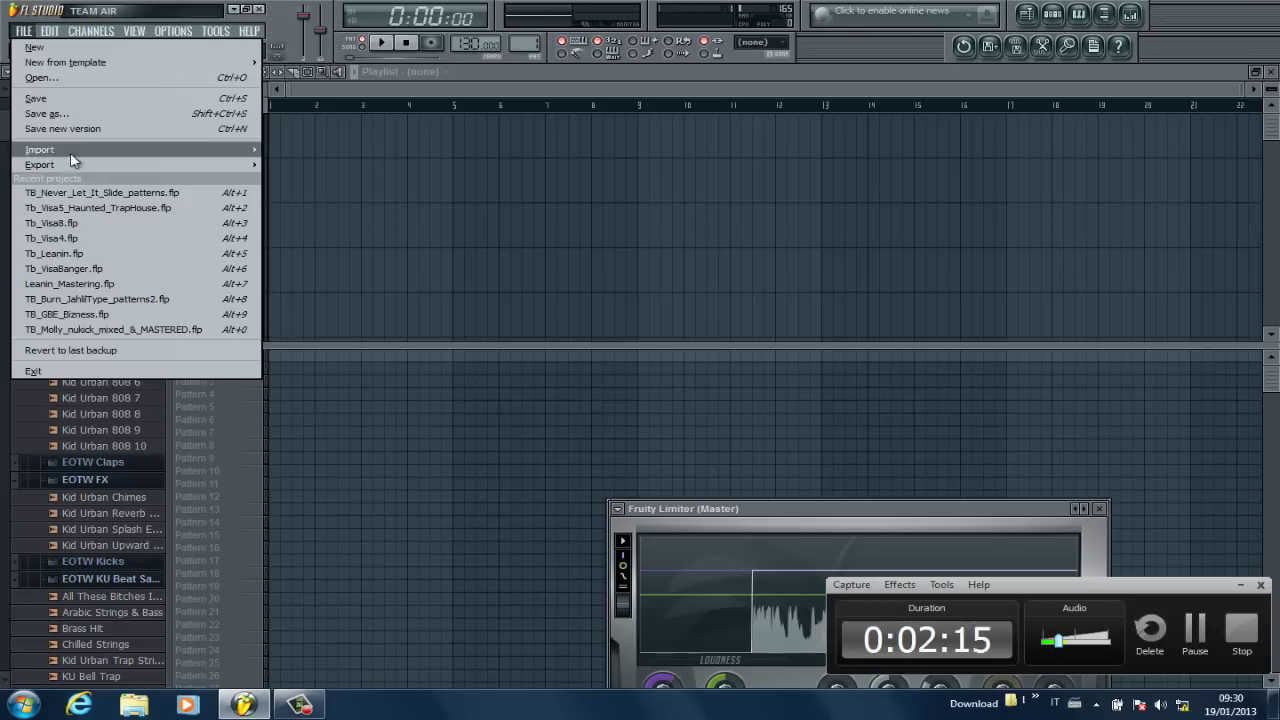
click(88, 192)
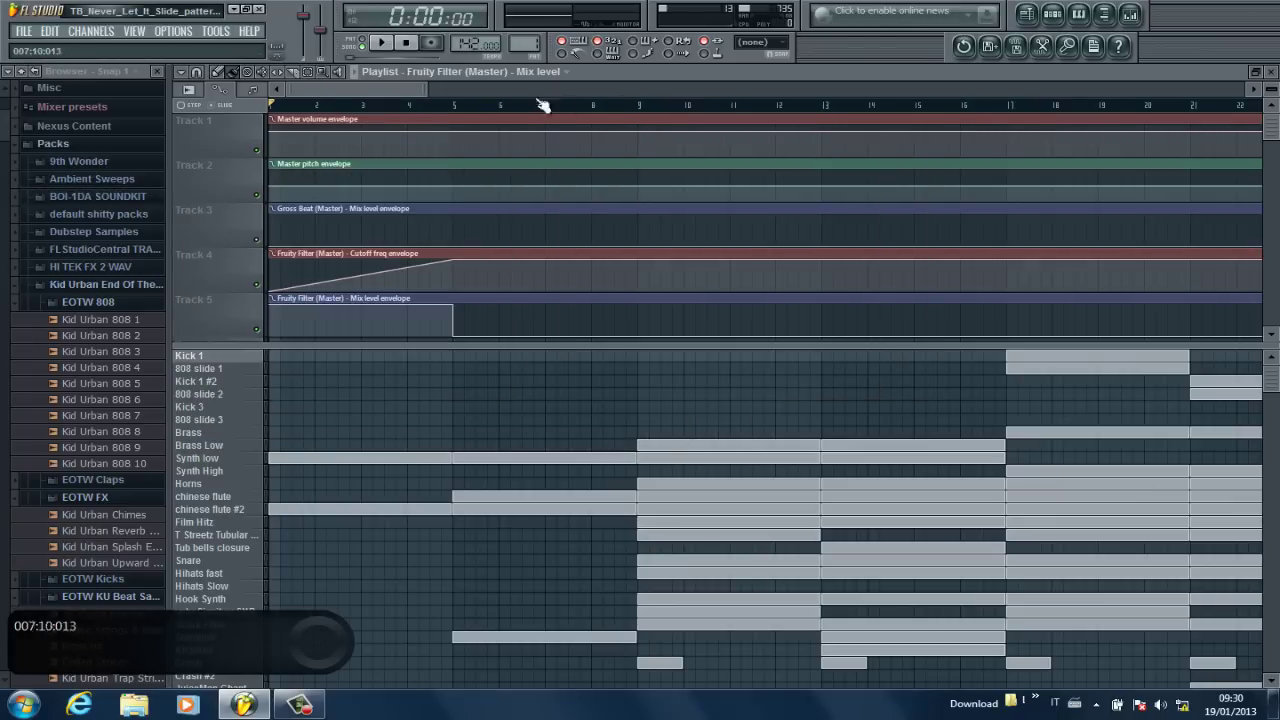
- Show the full song arrangement in the playlist, then close the playlist to reveal the channels and mixer
drag(428, 86, 1258, 92)
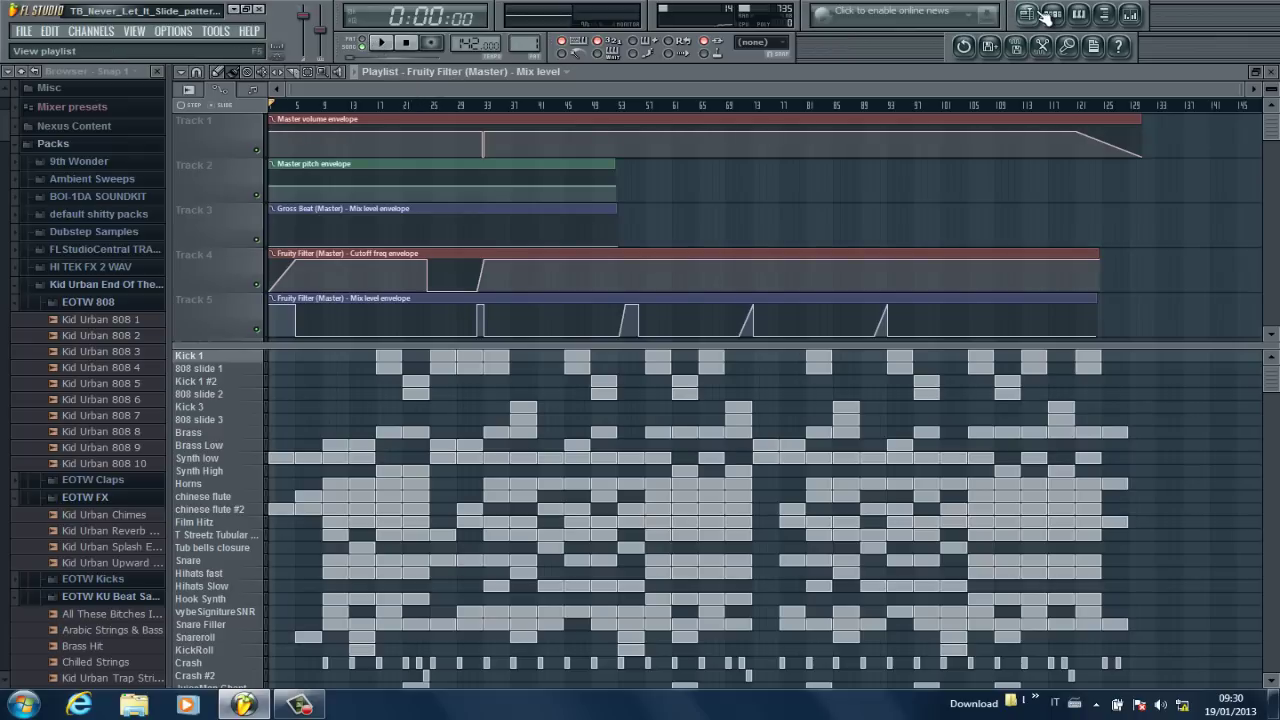
click(1256, 74)
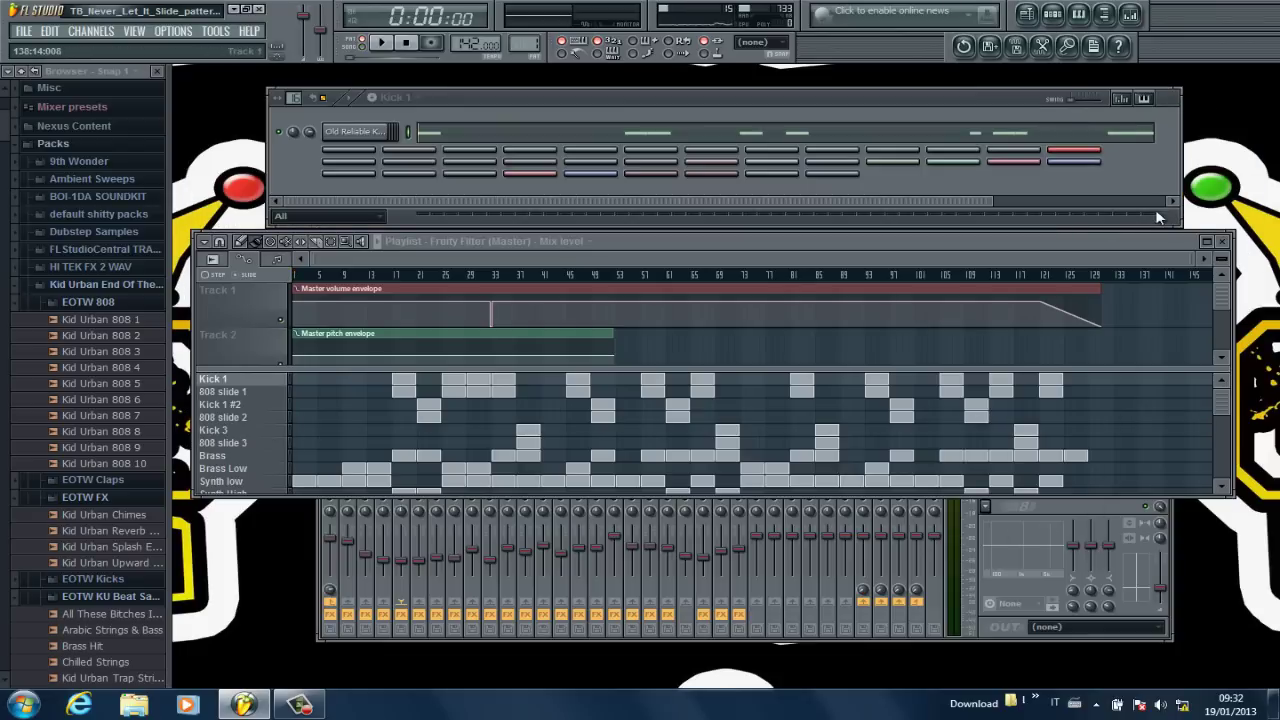
click(1225, 244)
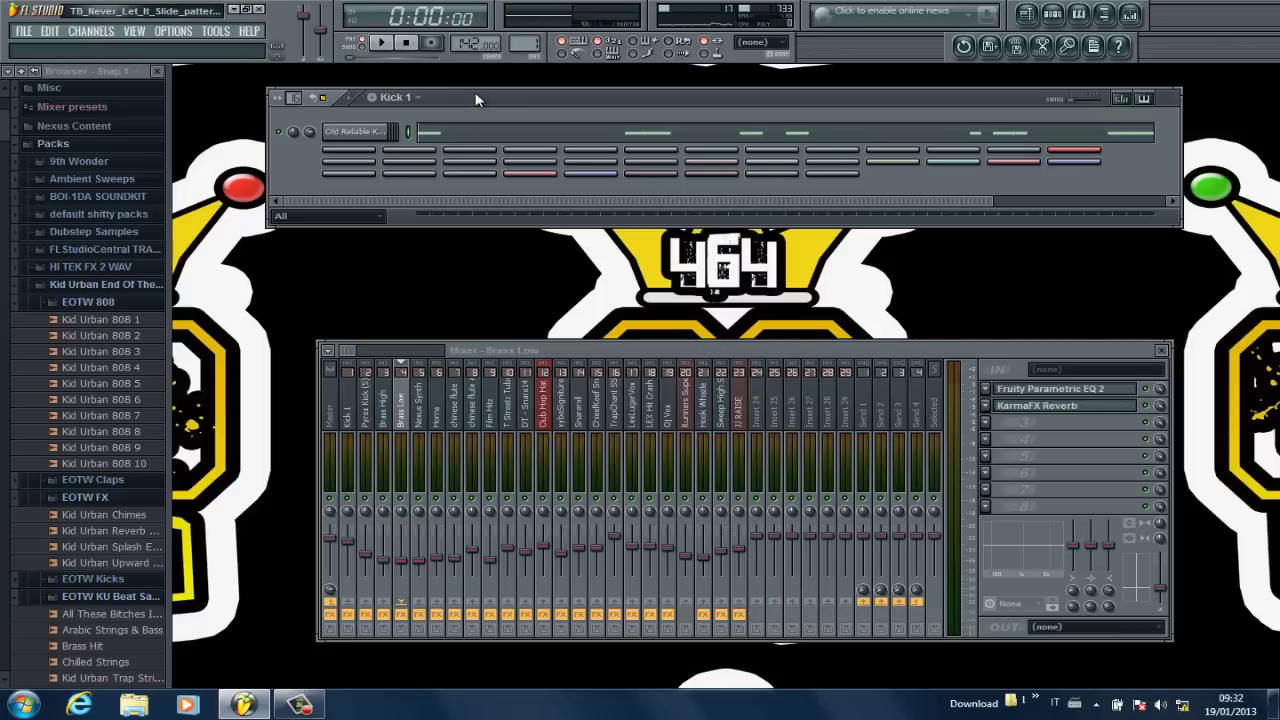
- Play the Kick 1 pattern and view all of its Old Reliable Kick notes in the piano roll
click(480, 131)
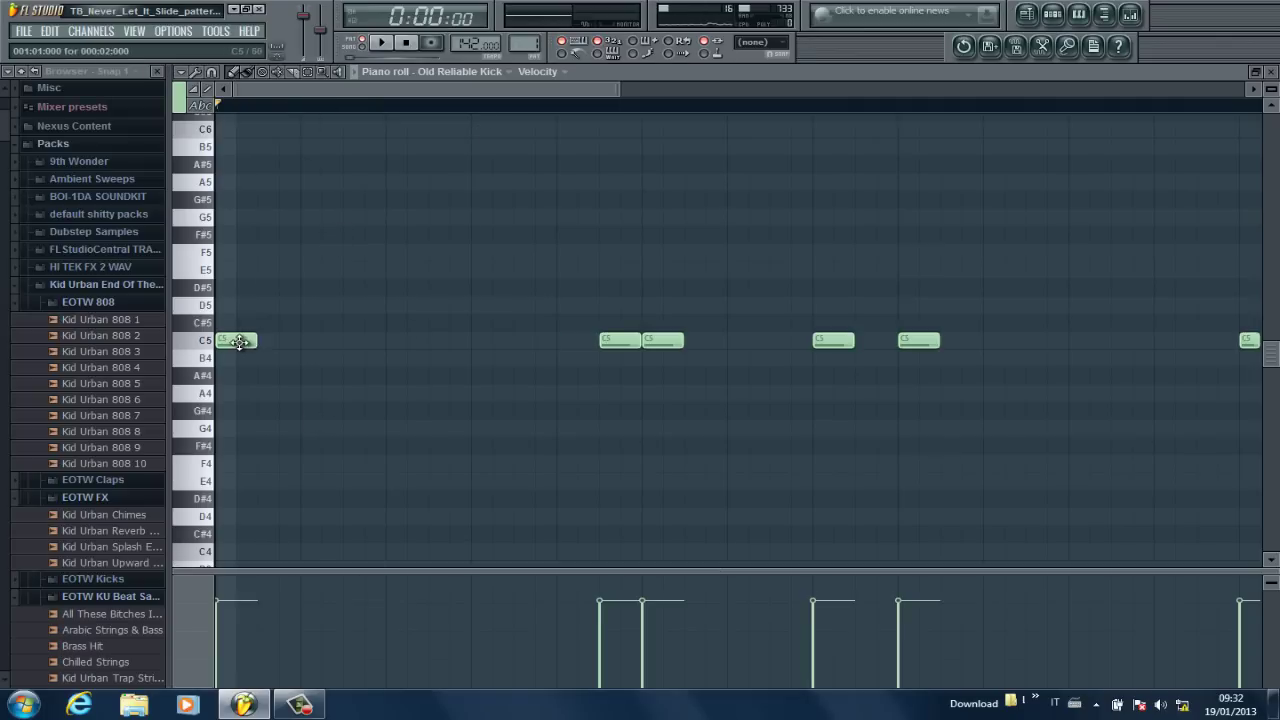
key(space)
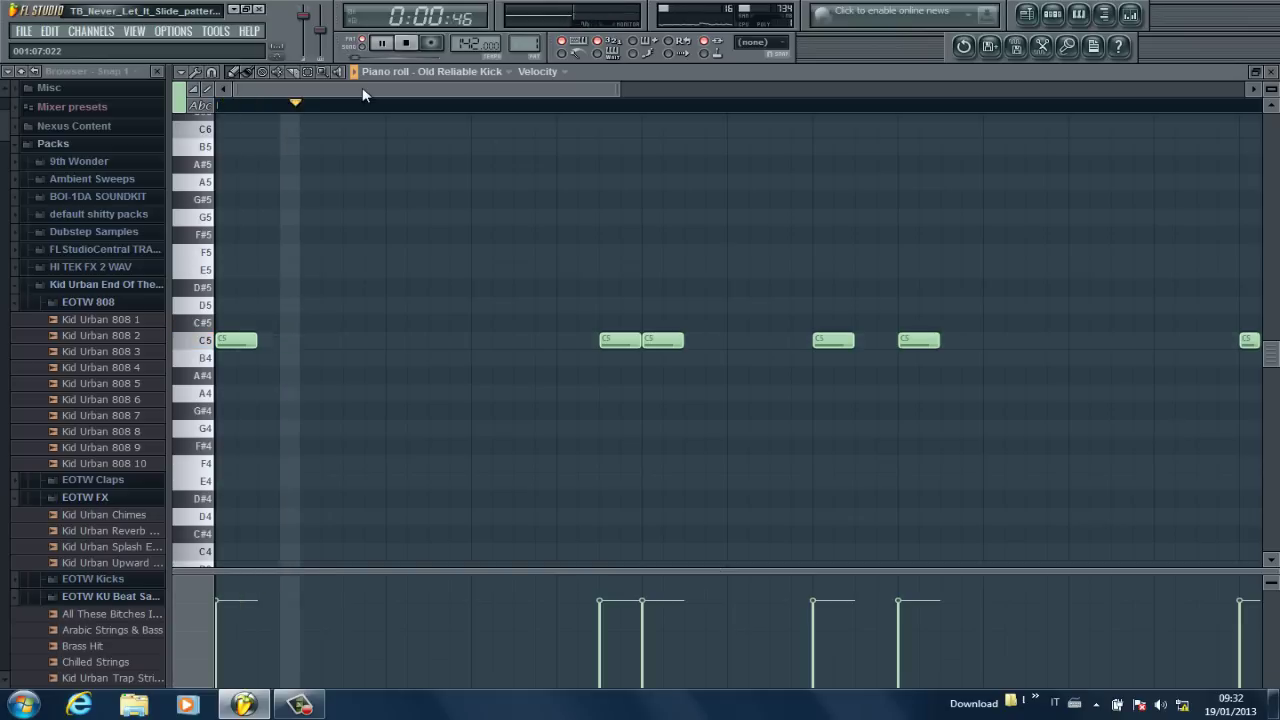
drag(620, 91, 1138, 91)
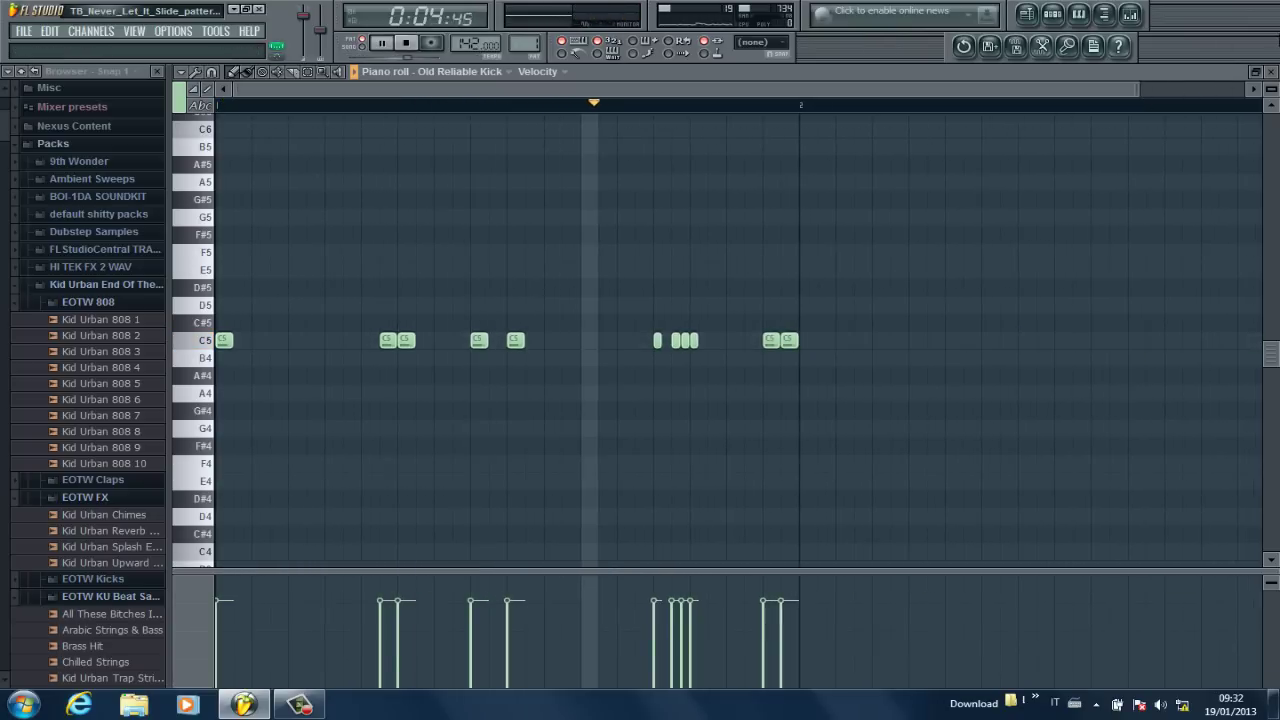
click(1256, 74)
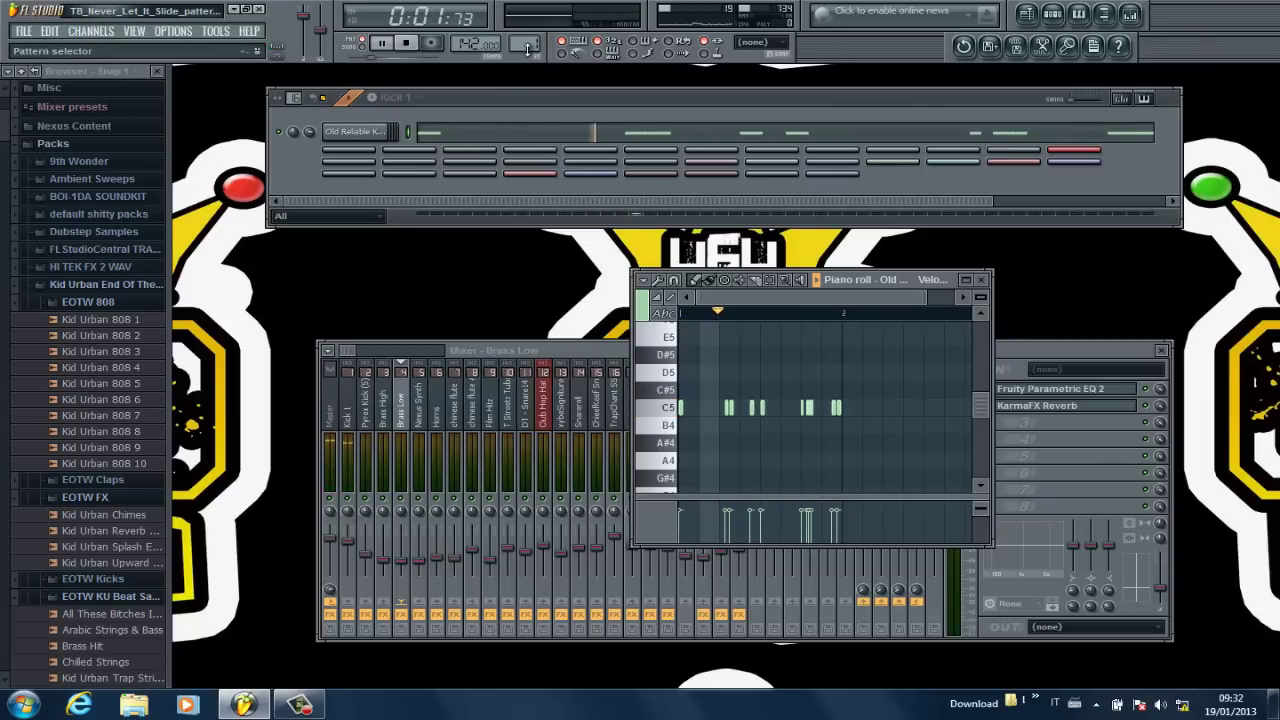
- Switch to the 808 slide 1 pattern and show its Beatin Down The Streetz 808 notes in a maximized piano roll
drag(531, 43, 531, 37)
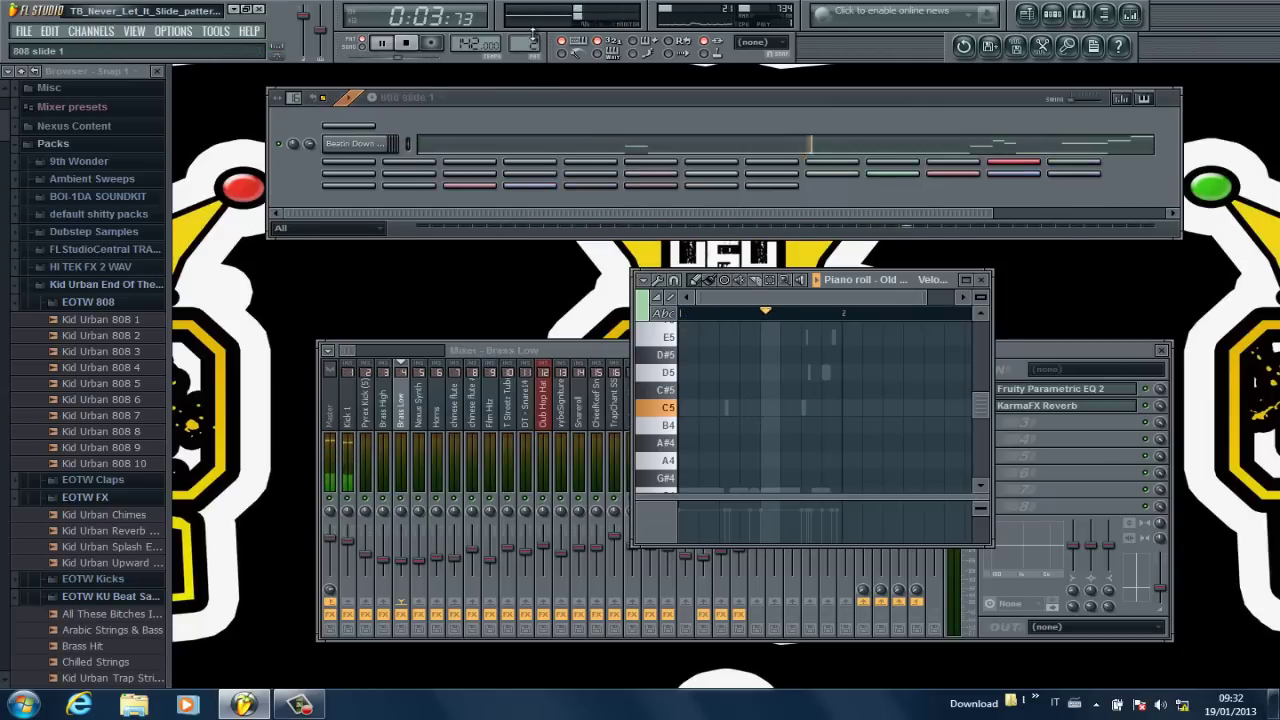
click(461, 144)
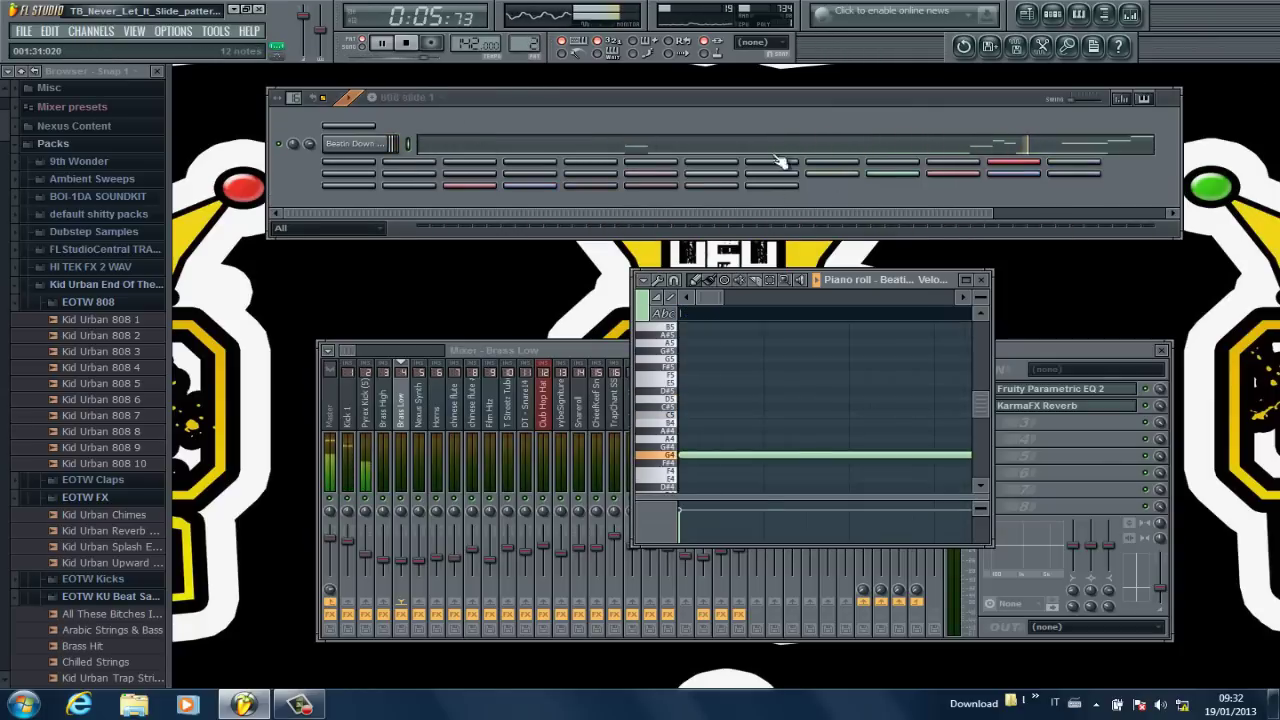
click(1088, 152)
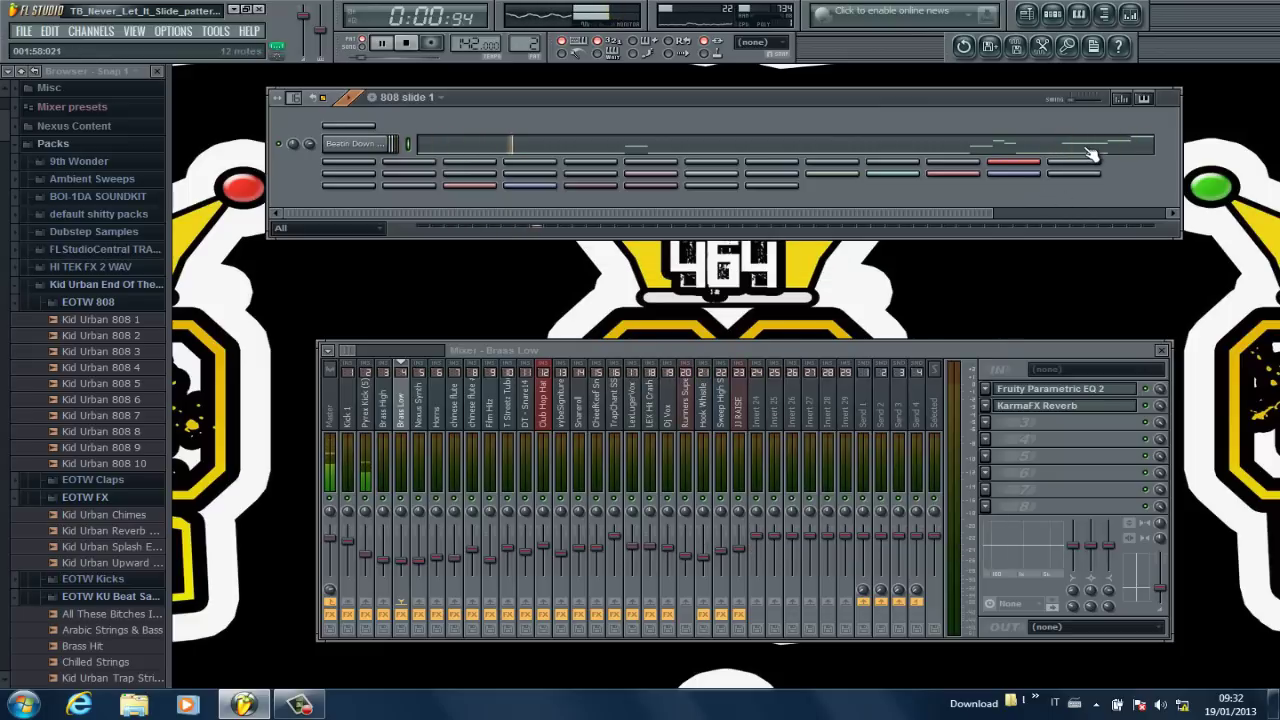
click(1088, 152)
click(966, 279)
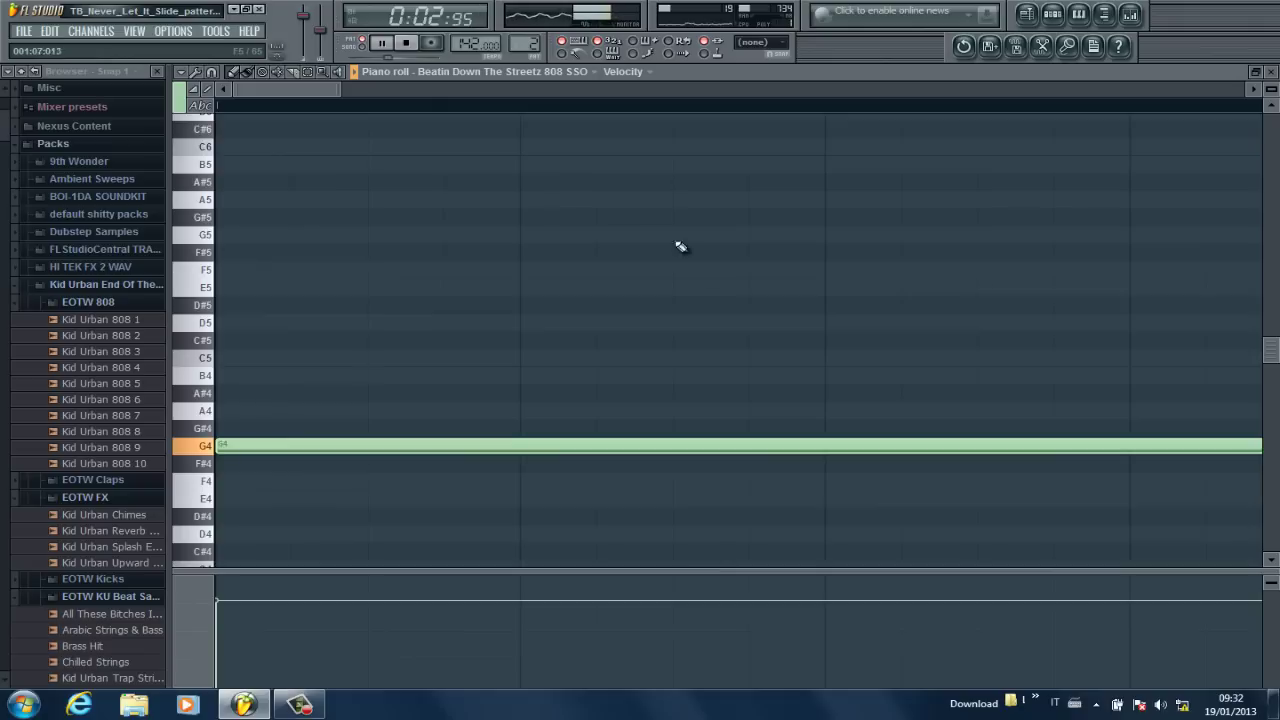
- Examine the closing notes of the 808 slide 1 pattern, placing the playhead at the longer D5 slide note
drag(337, 87, 797, 89)
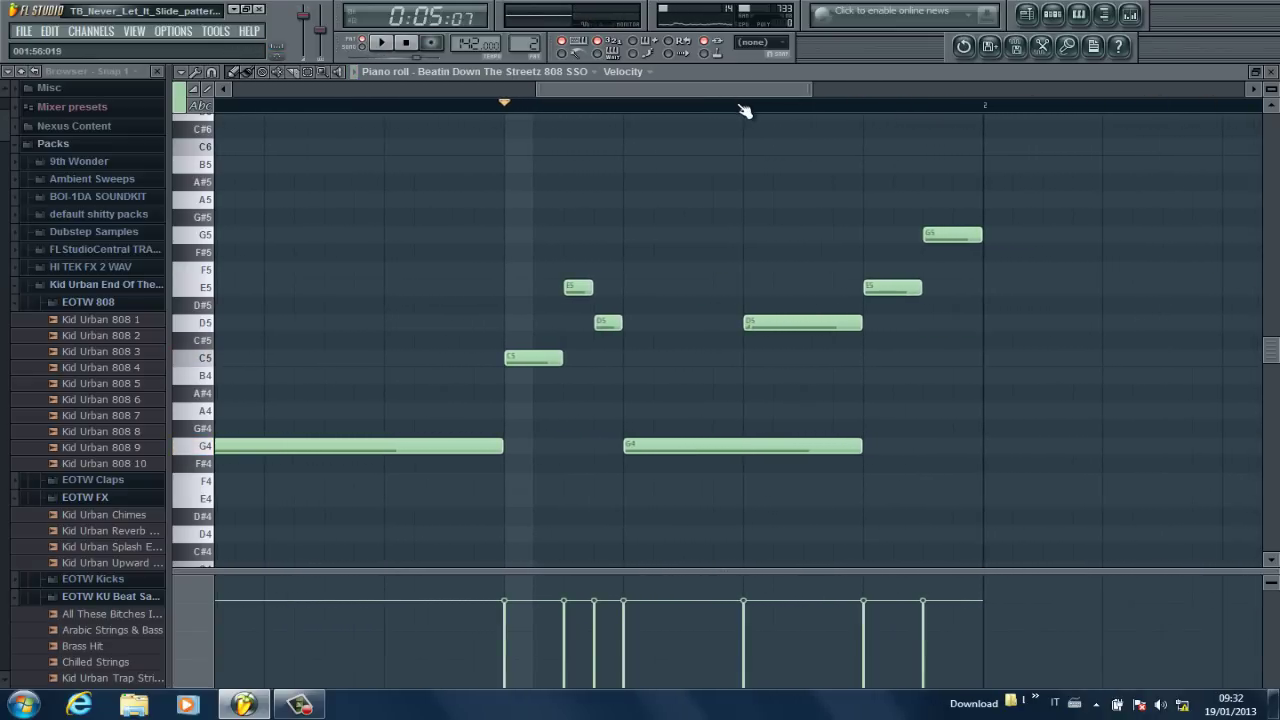
click(740, 104)
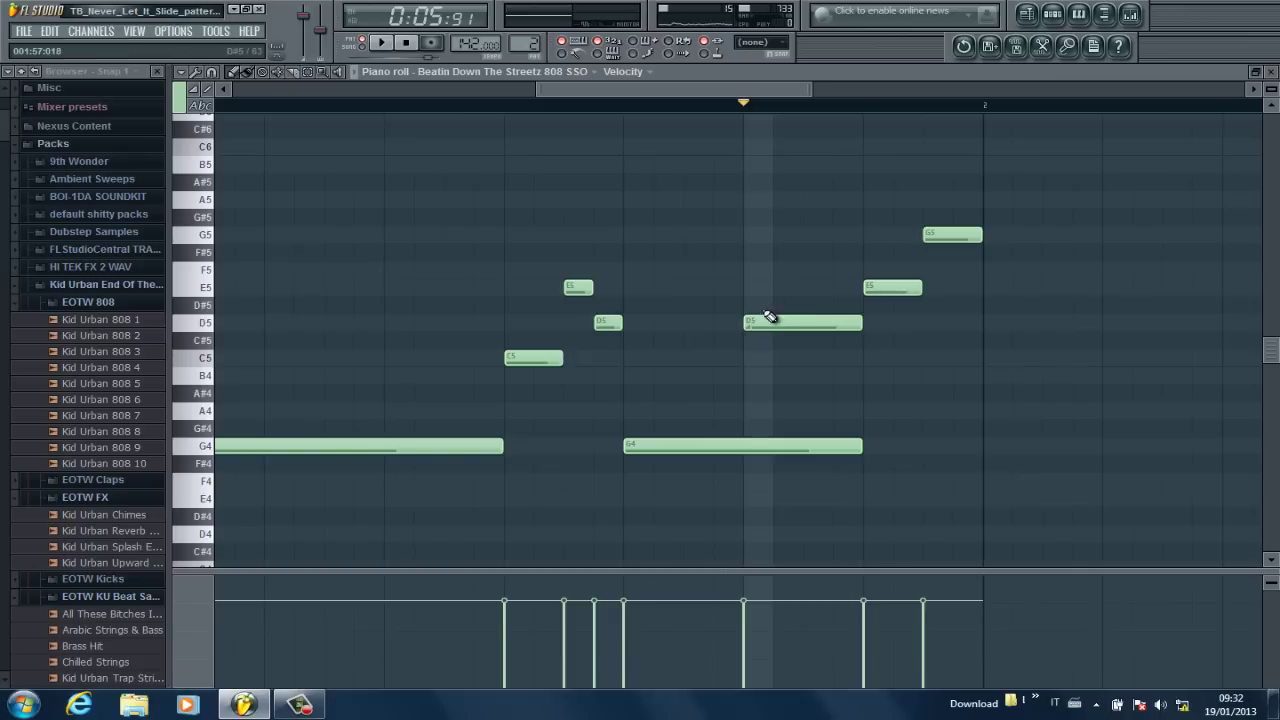
drag(806, 92, 754, 90)
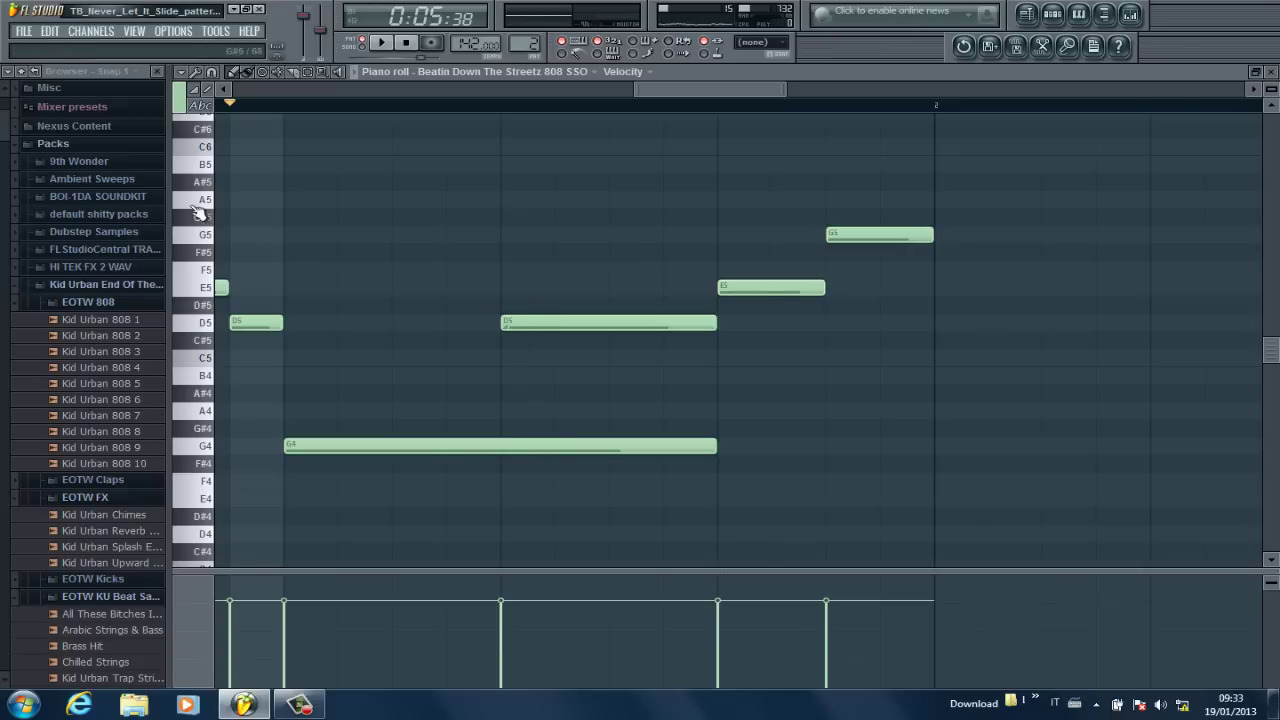
- Place trial slide notes at A5 and G5 above the D5 slide note and delete both
click(510, 203)
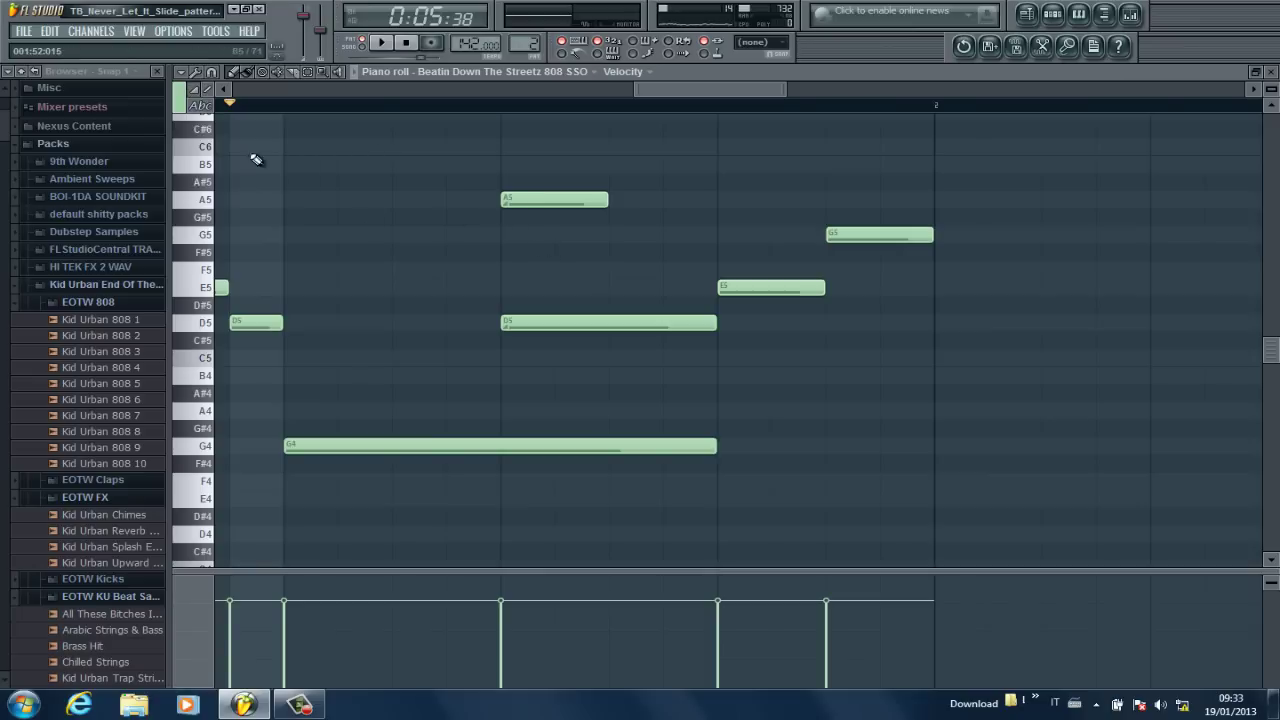
click(505, 239)
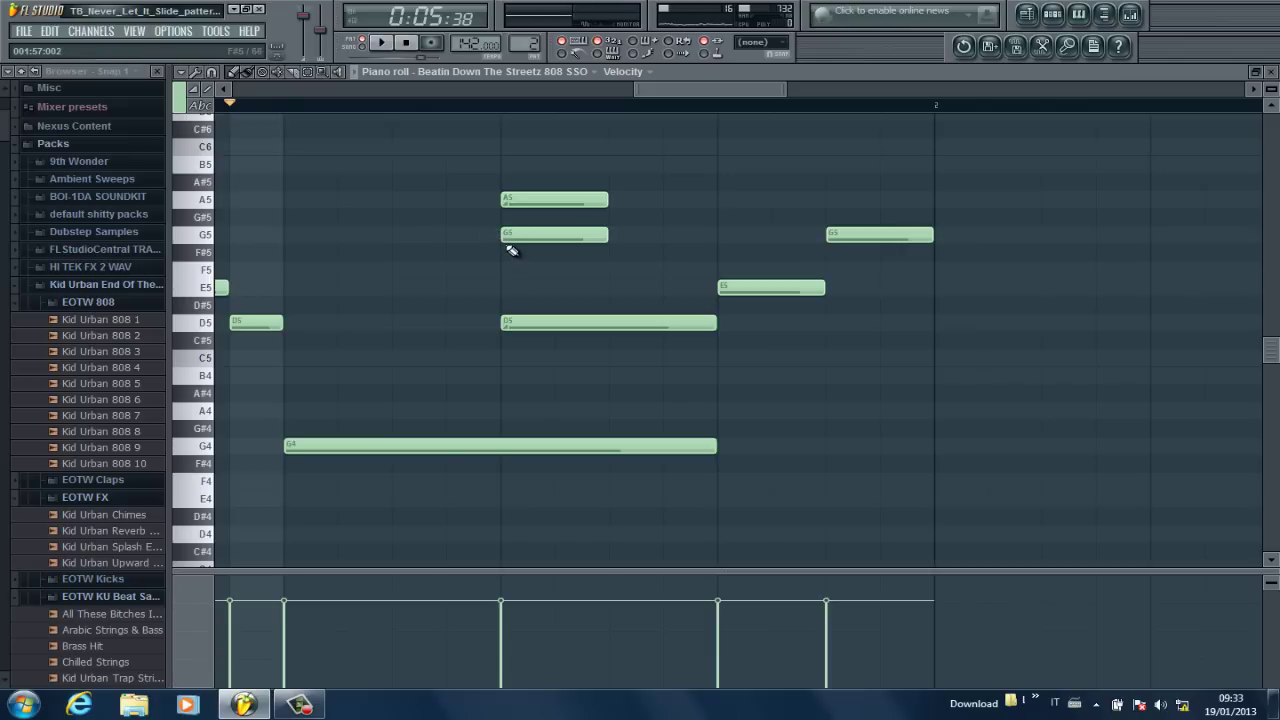
right_click(507, 234)
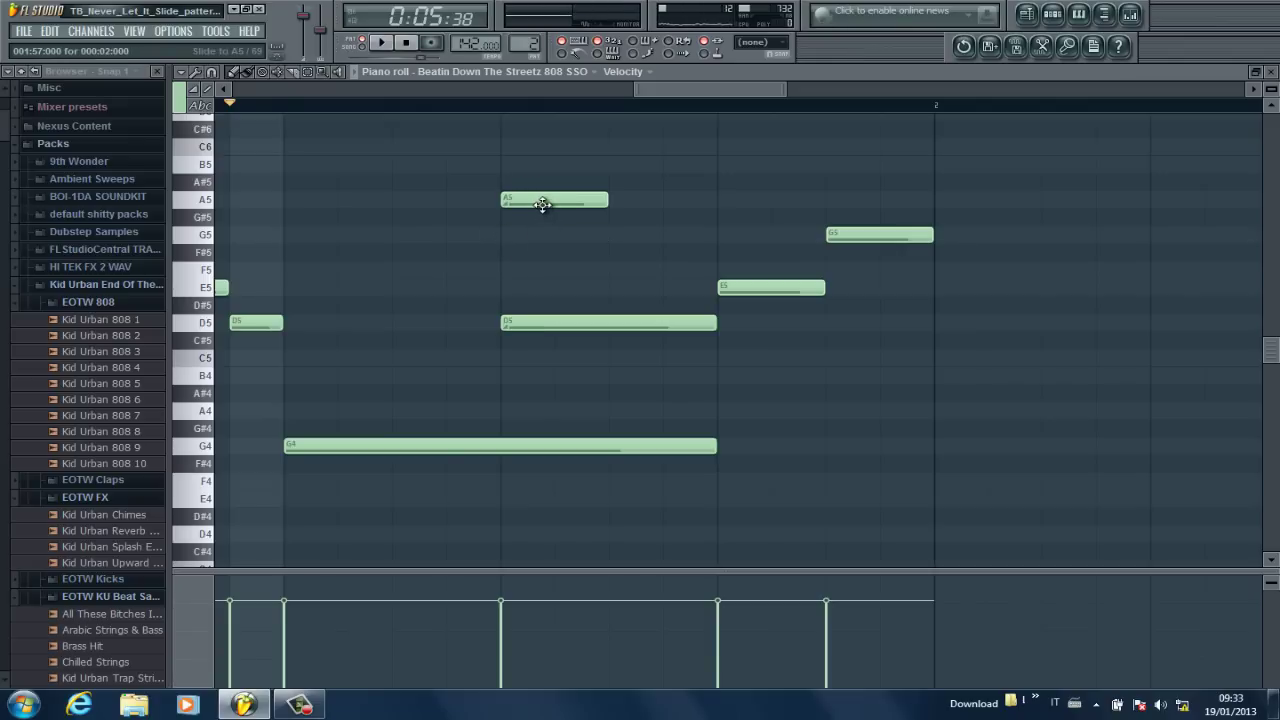
right_click(542, 204)
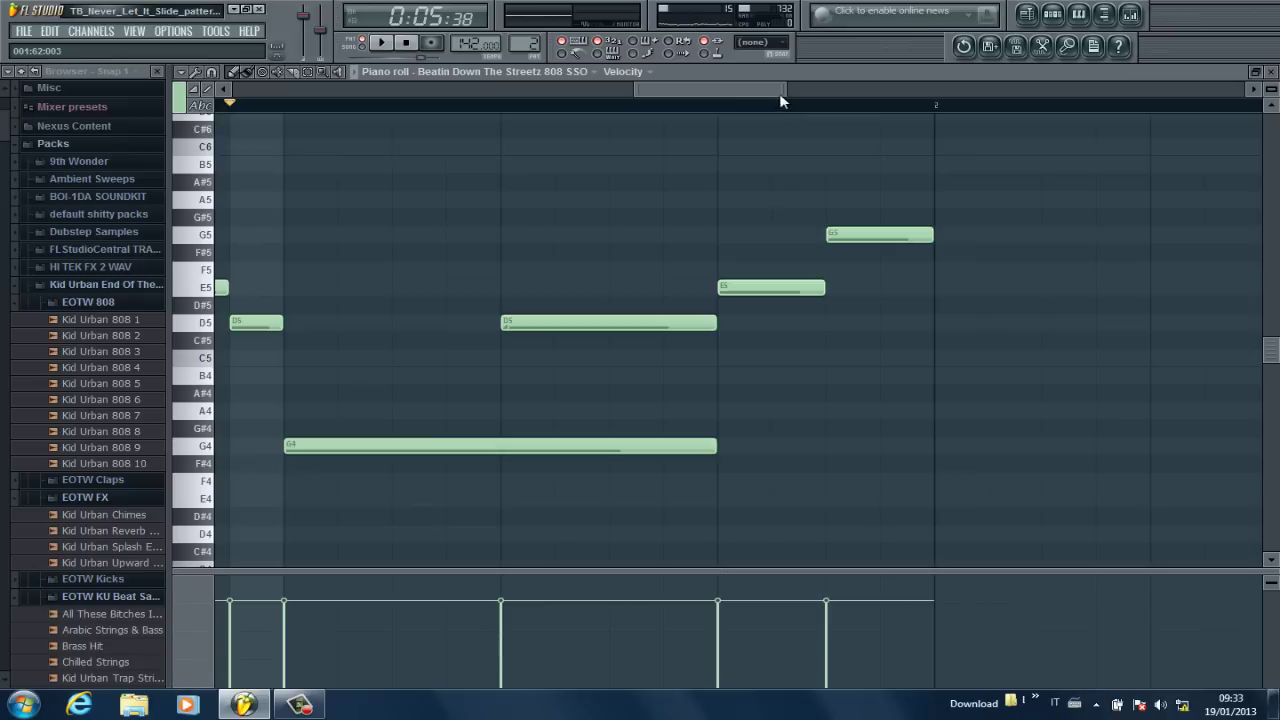
- Show the whole 808 slide 1 note sequence, play it back and close the piano roll
drag(786, 90, 1056, 89)
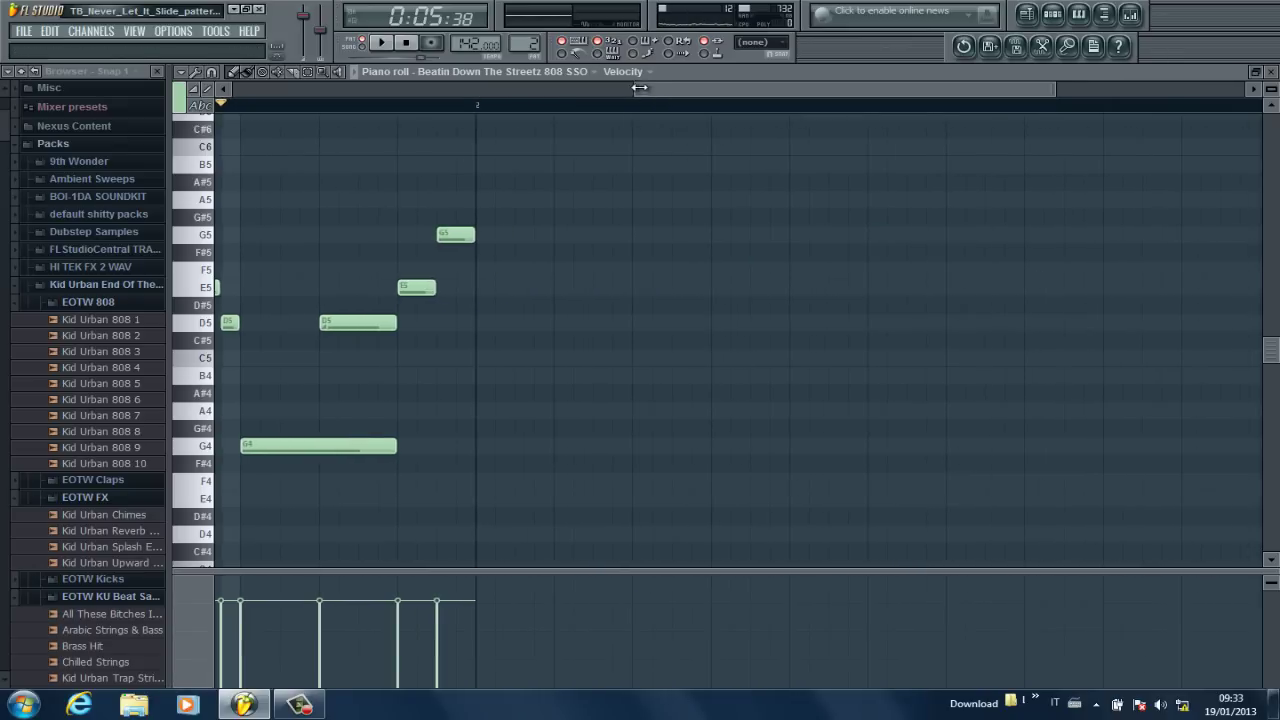
drag(637, 89, 318, 87)
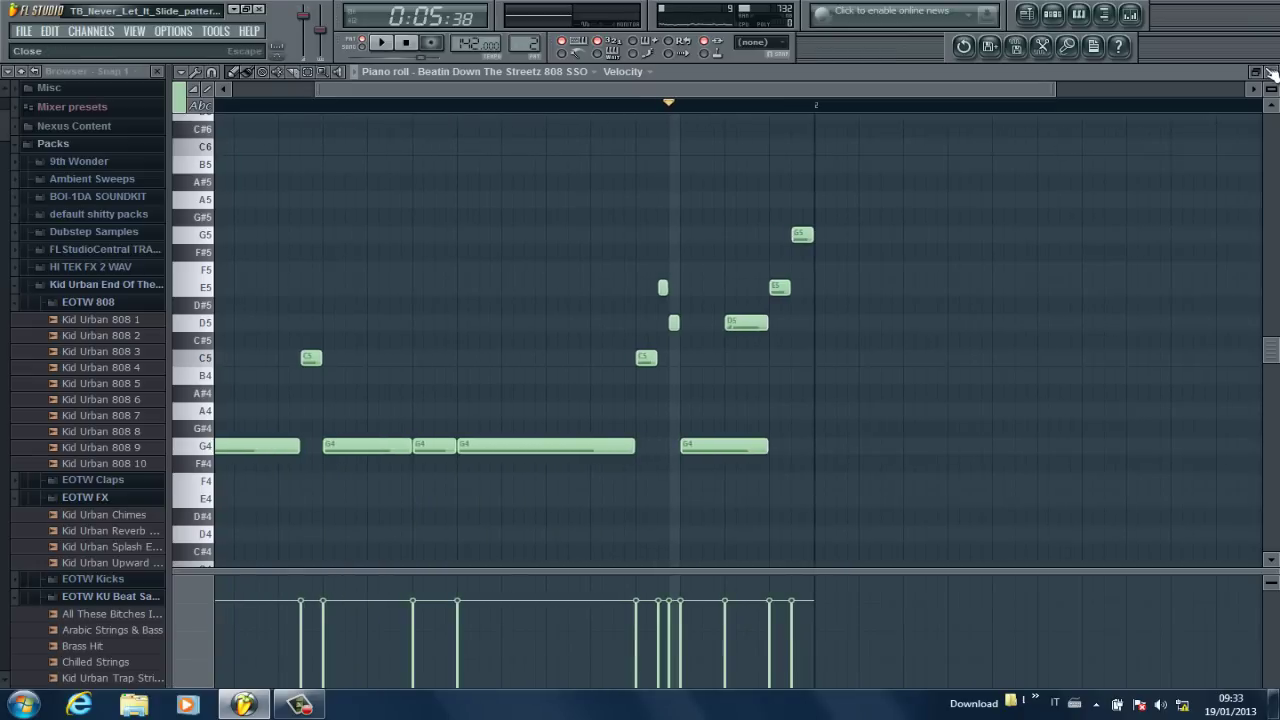
drag(438, 88, 354, 88)
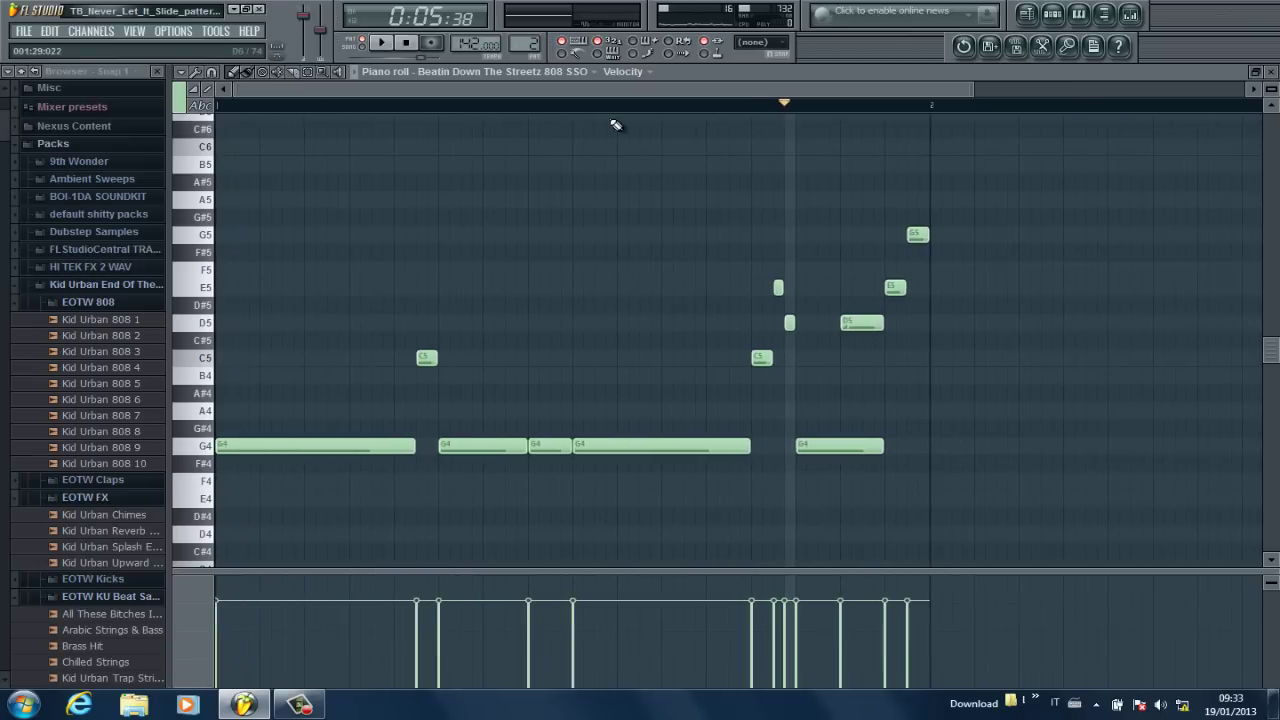
key(space)
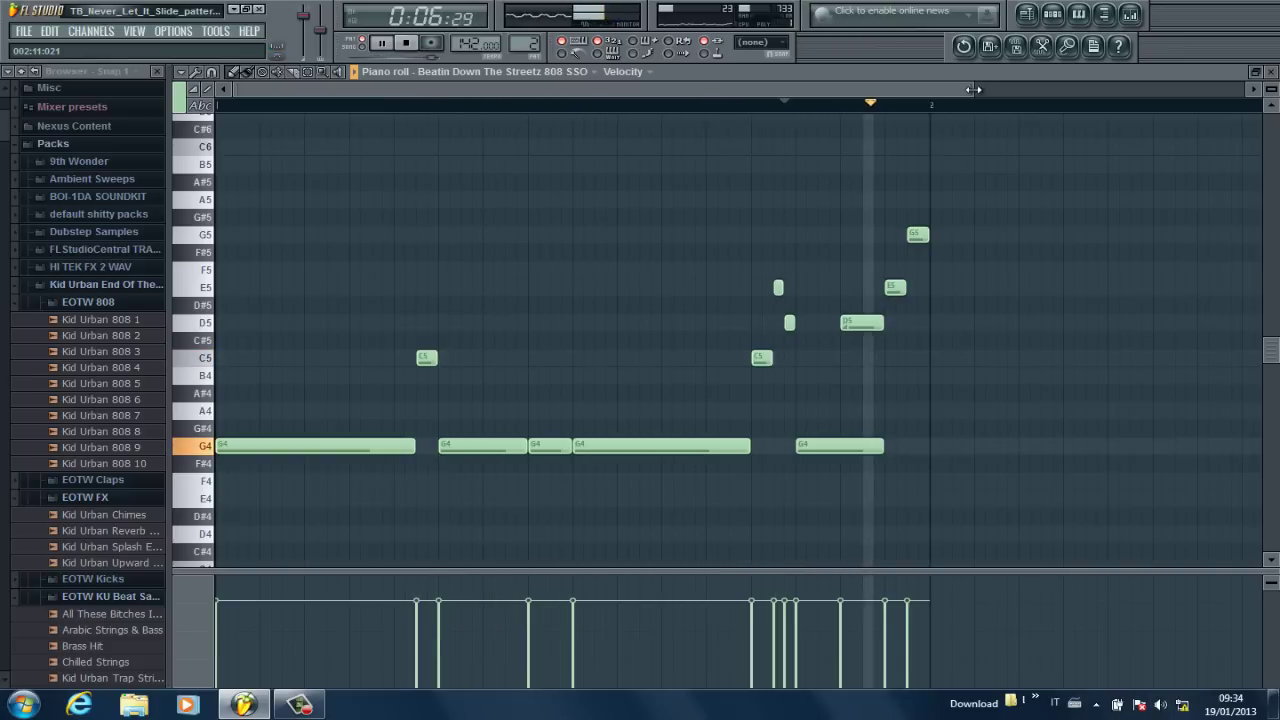
click(1270, 72)
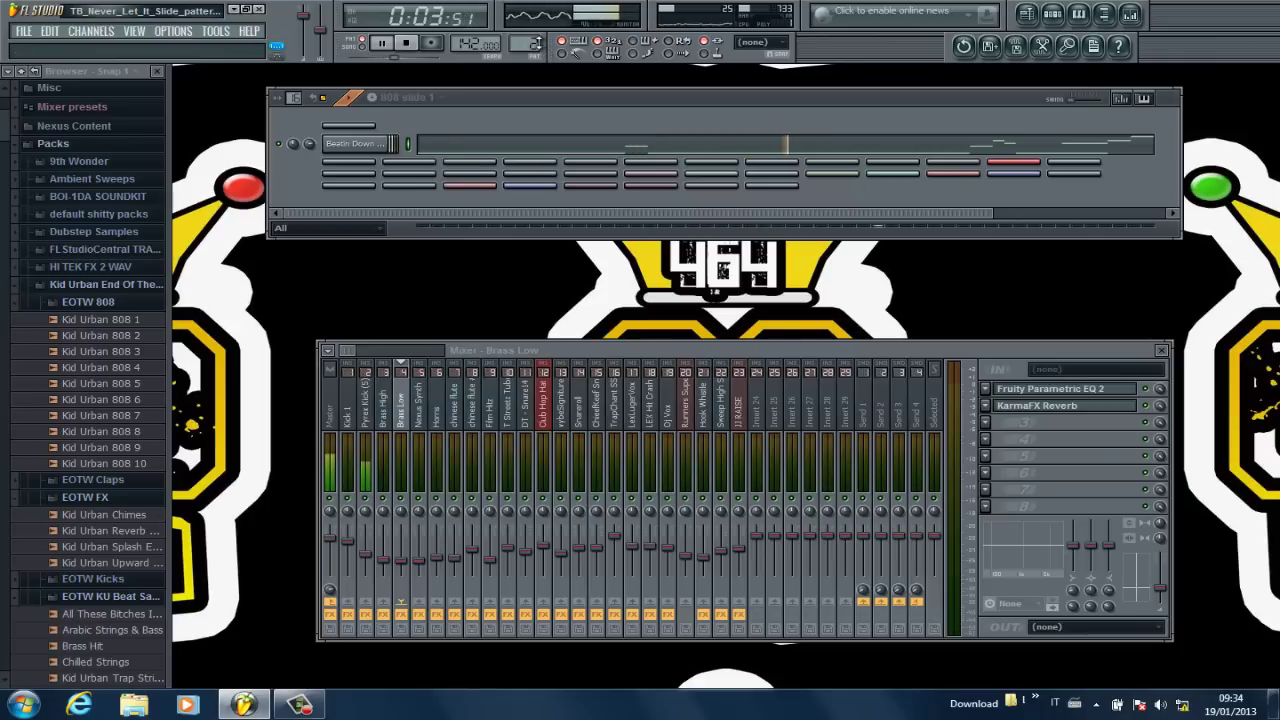
- Switch to the Kick 1 #2 pattern, view its full kick sequence during playback and close the piano roll
scroll(538, 34, up, 1)
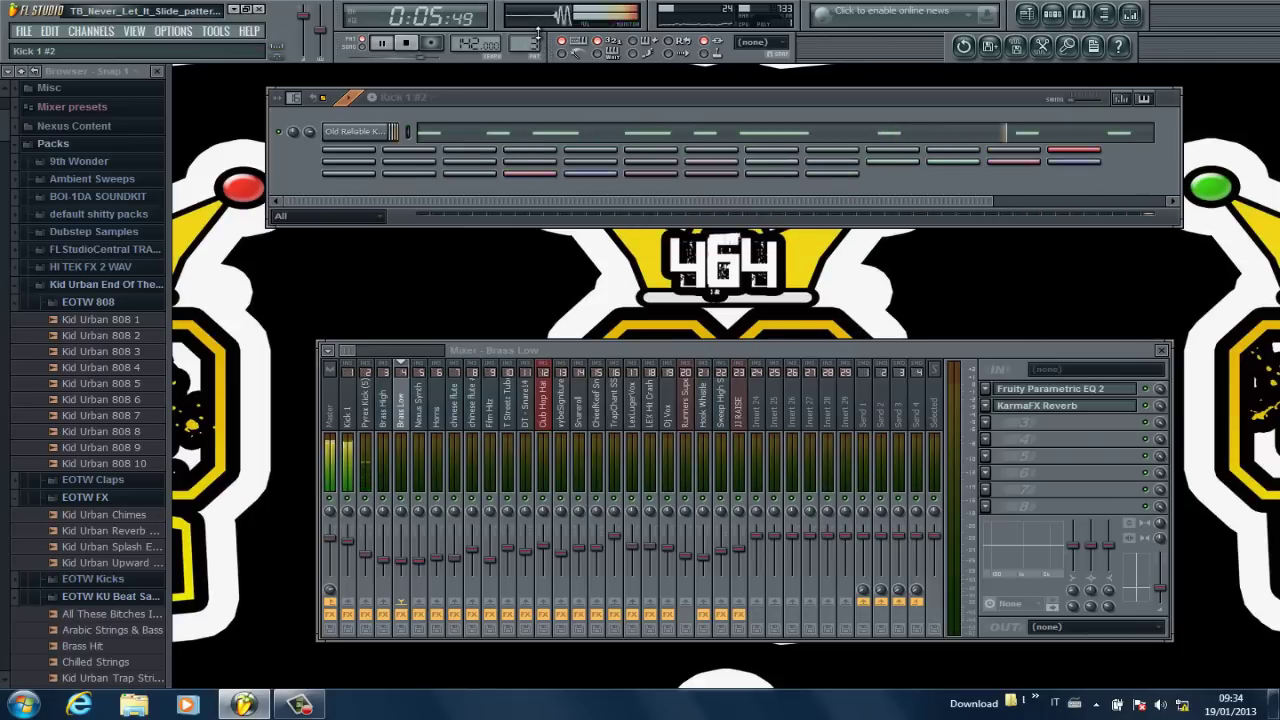
click(520, 140)
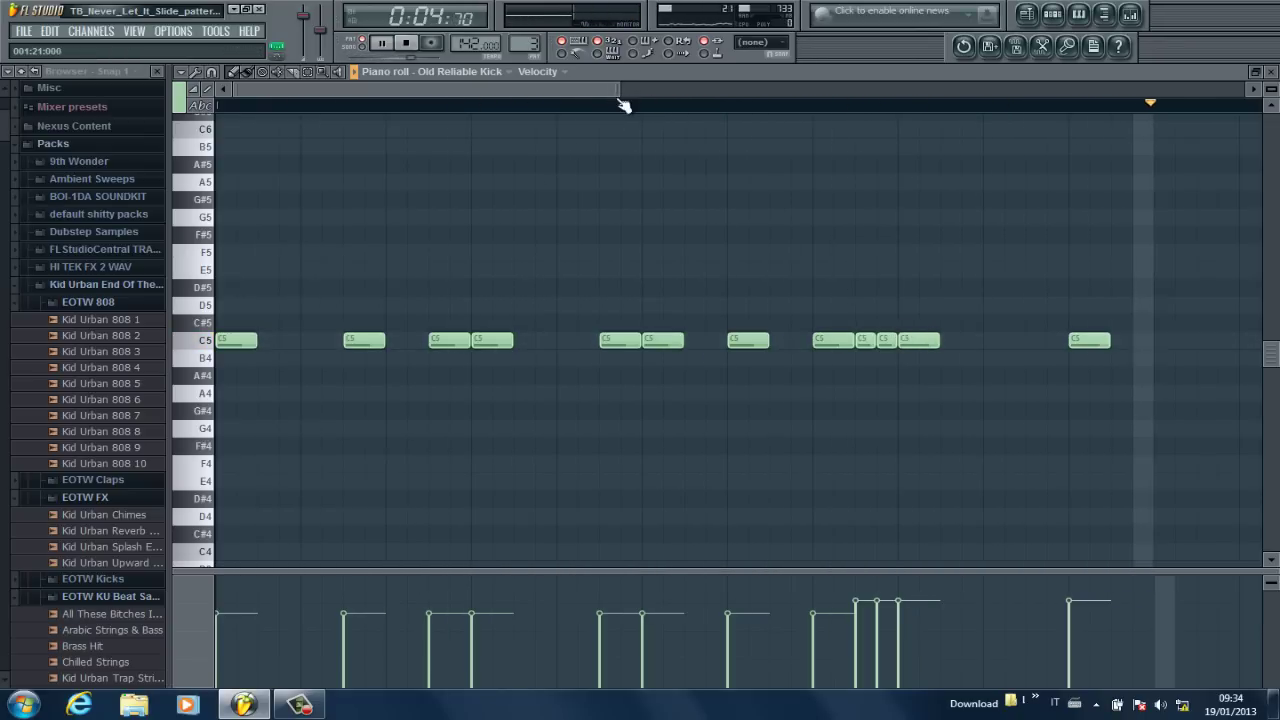
drag(622, 90, 962, 77)
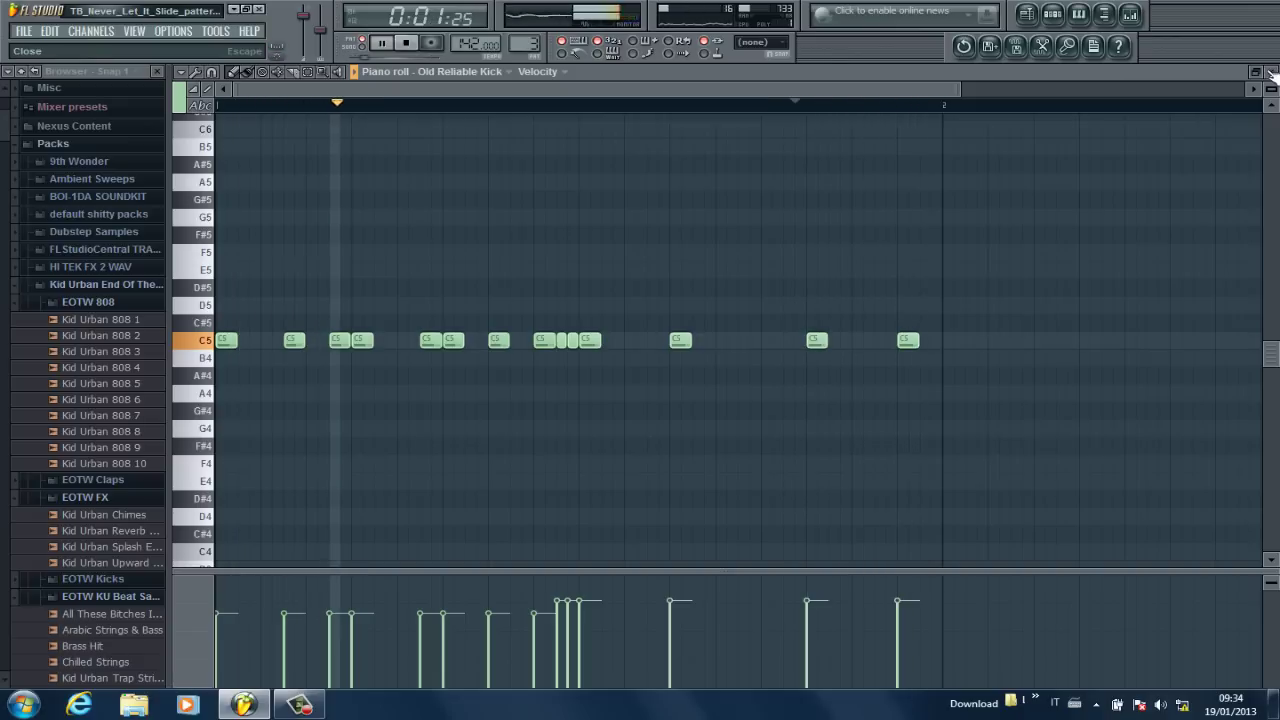
click(1272, 74)
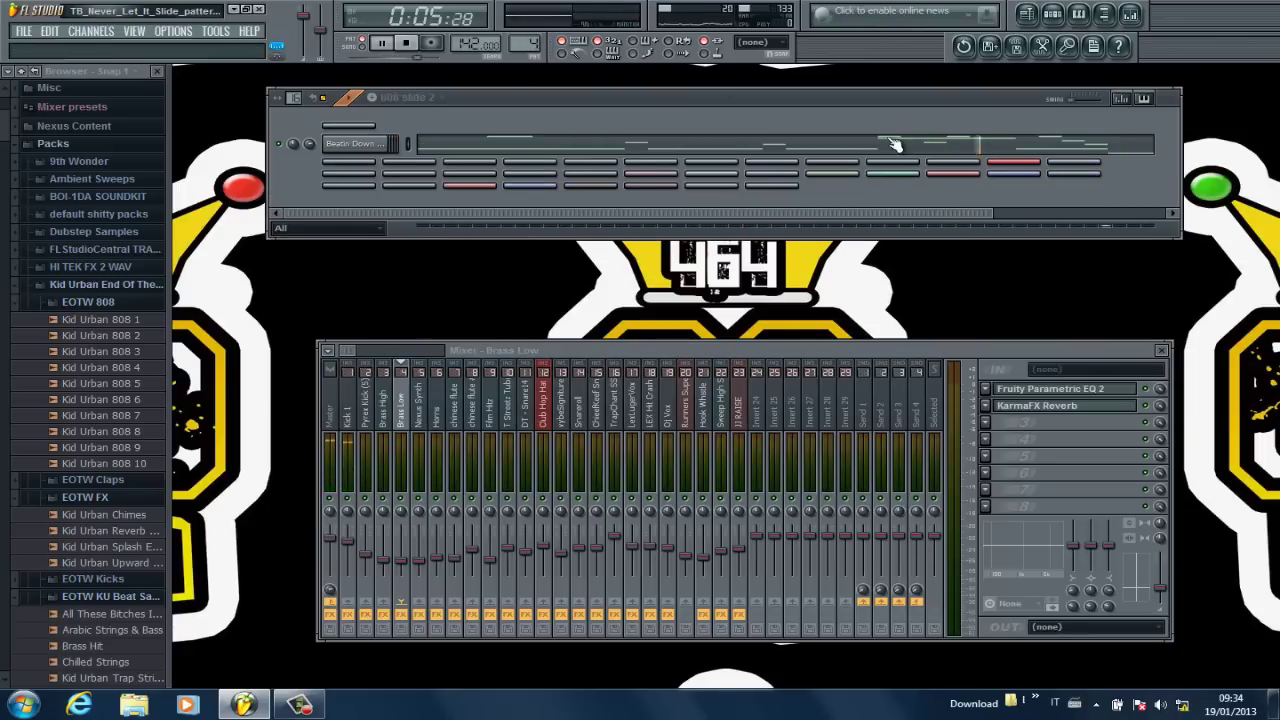
- Open the 808 slide 2 pattern's notes in the piano roll and play back its closing slide section
click(940, 148)
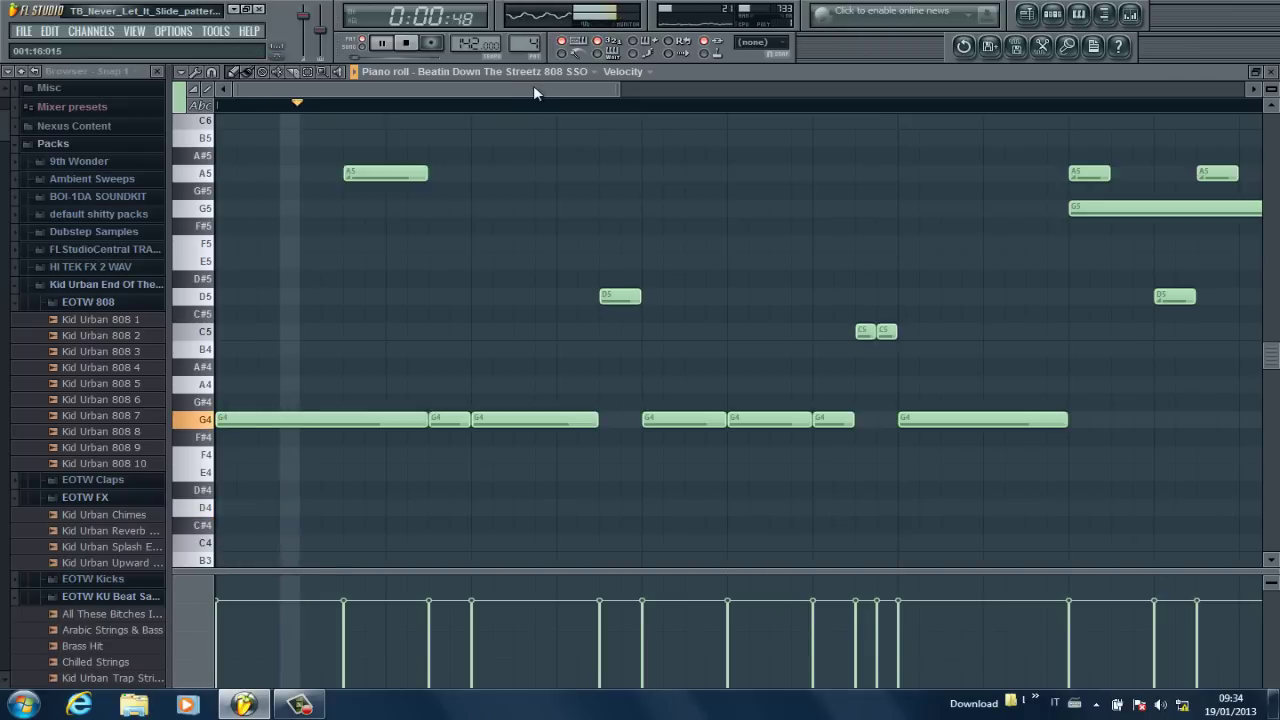
drag(608, 88, 820, 87)
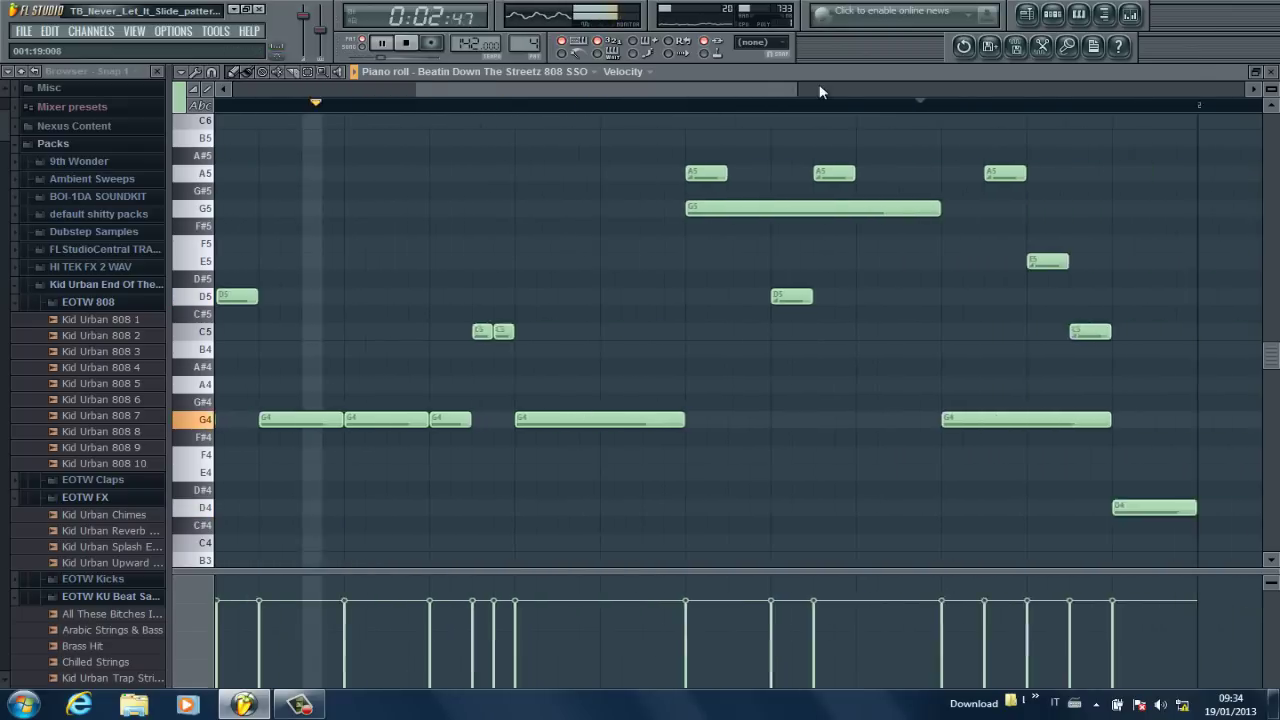
key(space)
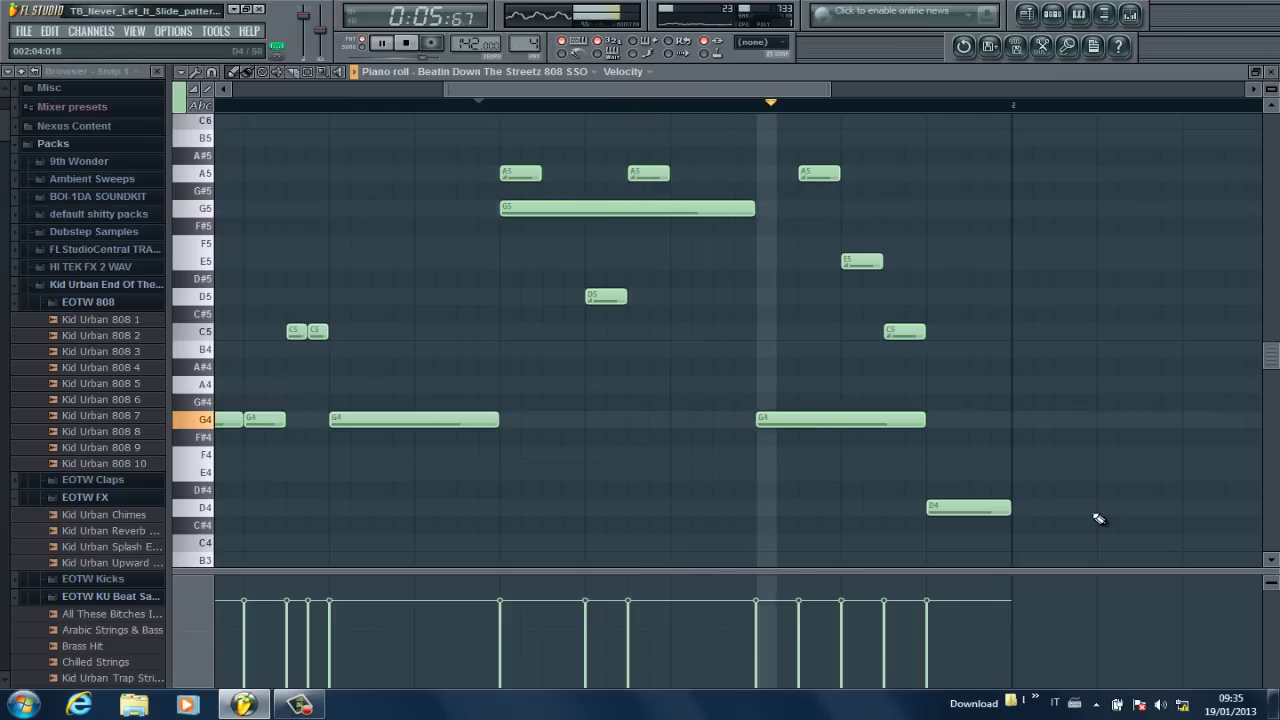
key(space)
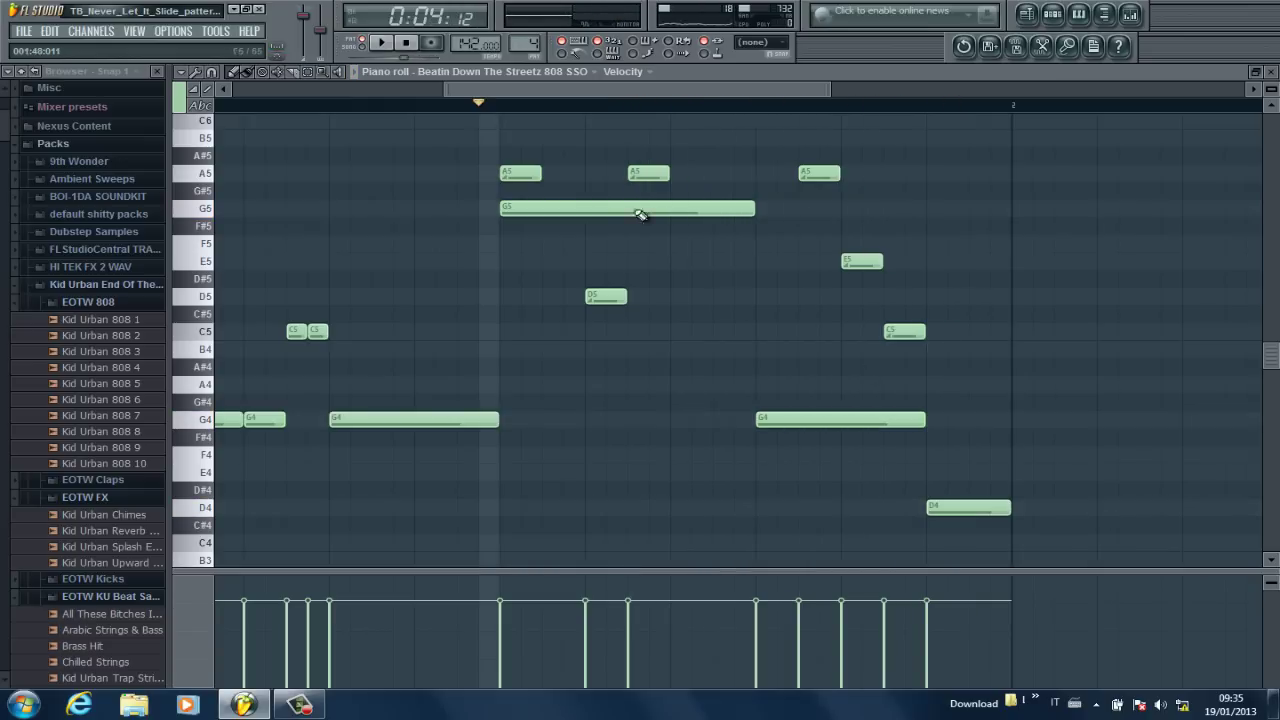
key(space)
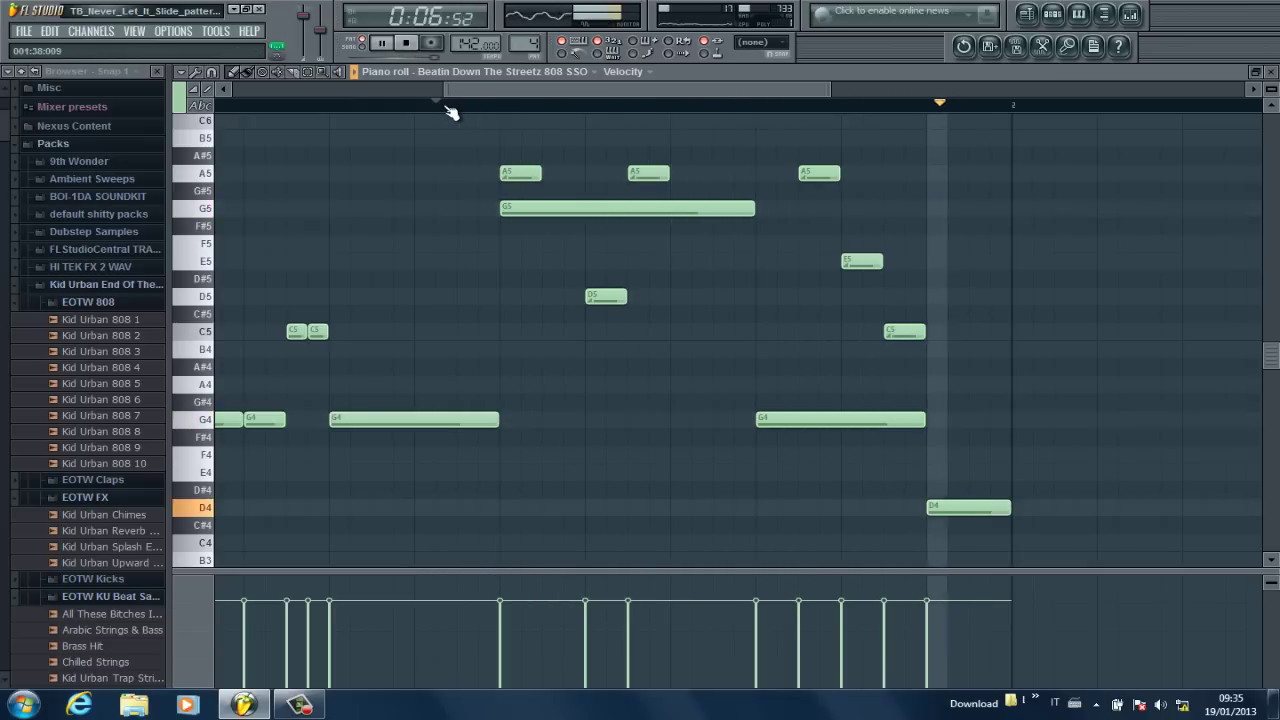
- Replay the 808 slide 2 pattern from the end of its long G5 note and close the piano roll
key(space)
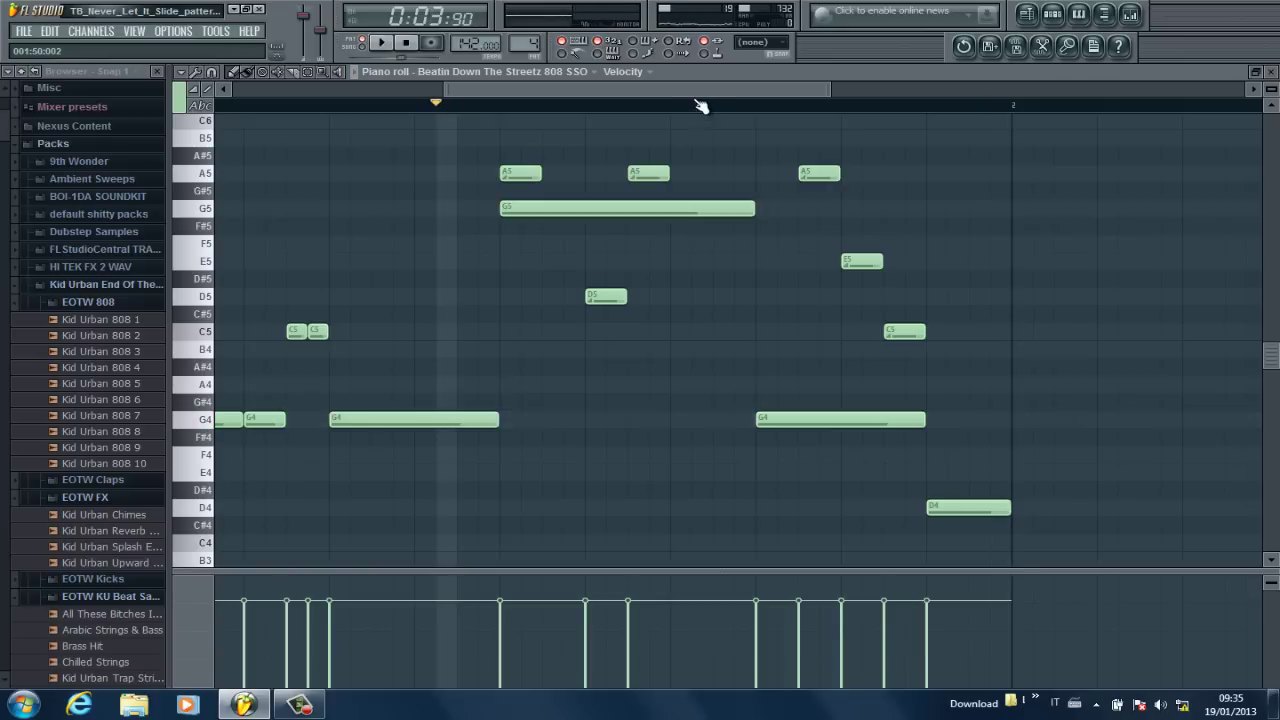
click(697, 104)
key(space)
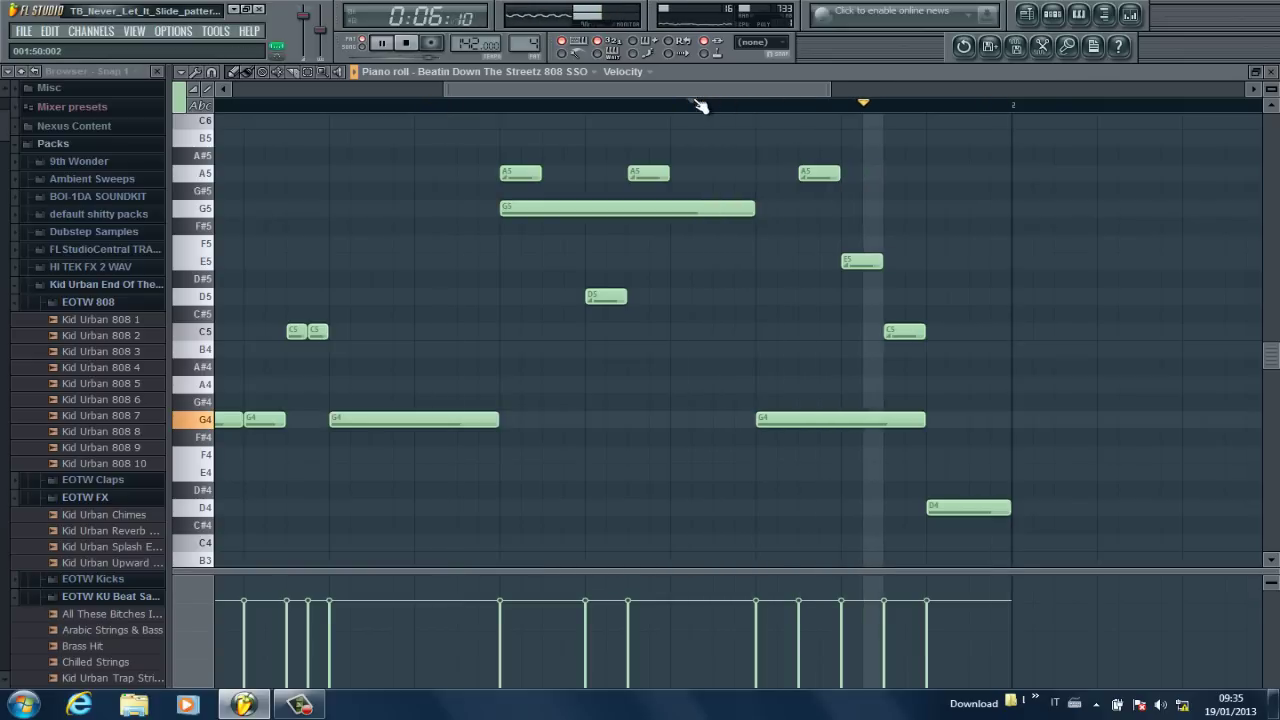
key(space)
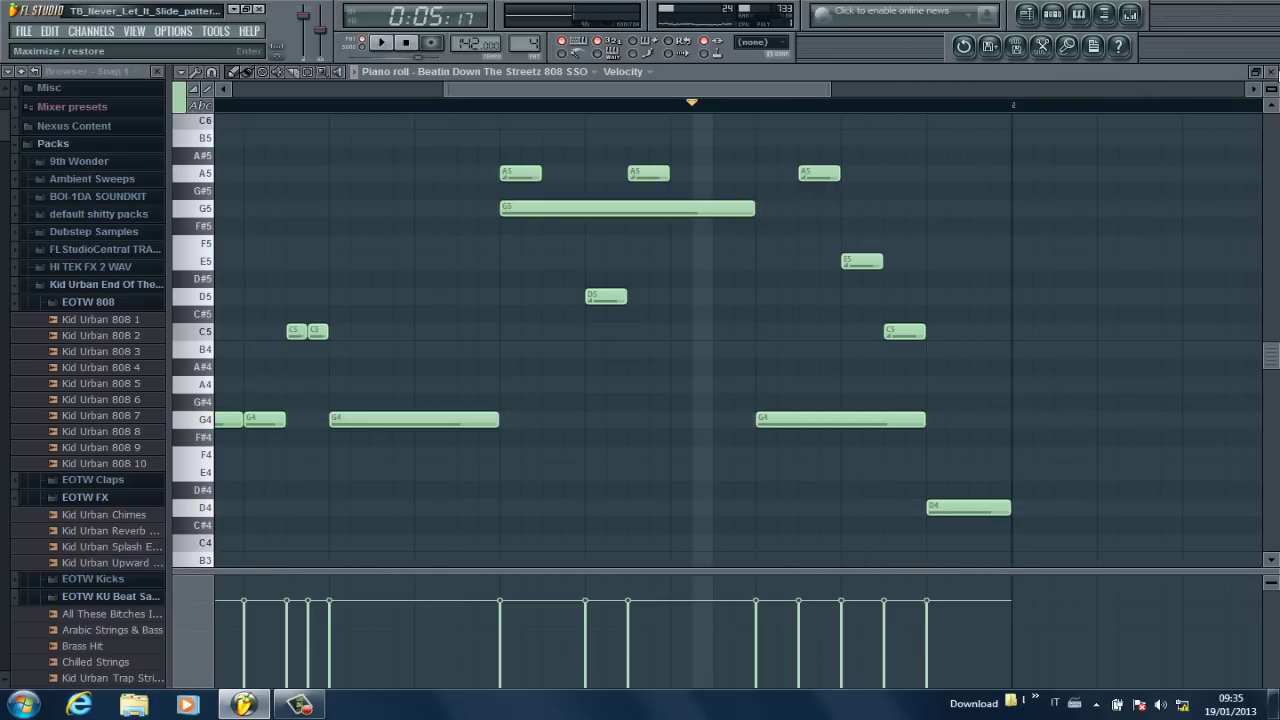
click(1272, 72)
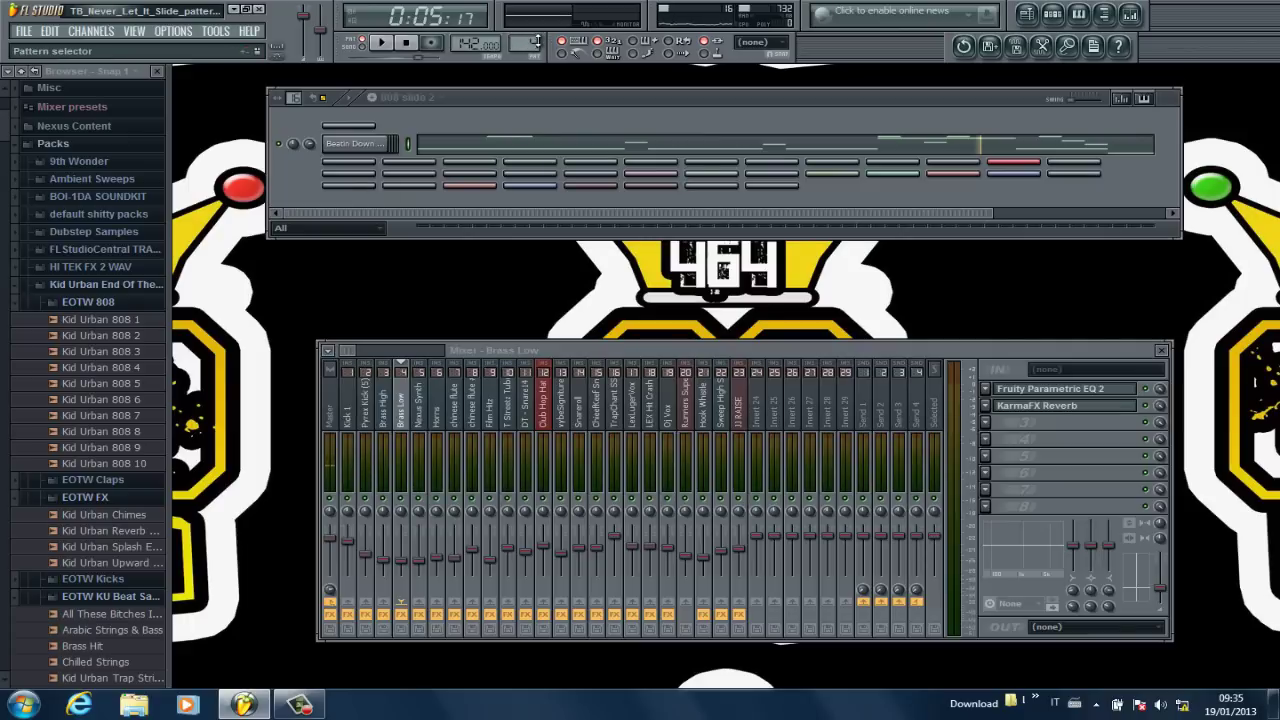
- Switch to the Kick 3 pattern, start playback and show its full kick sequence in the piano roll
drag(537, 41, 537, 36)
key(space)
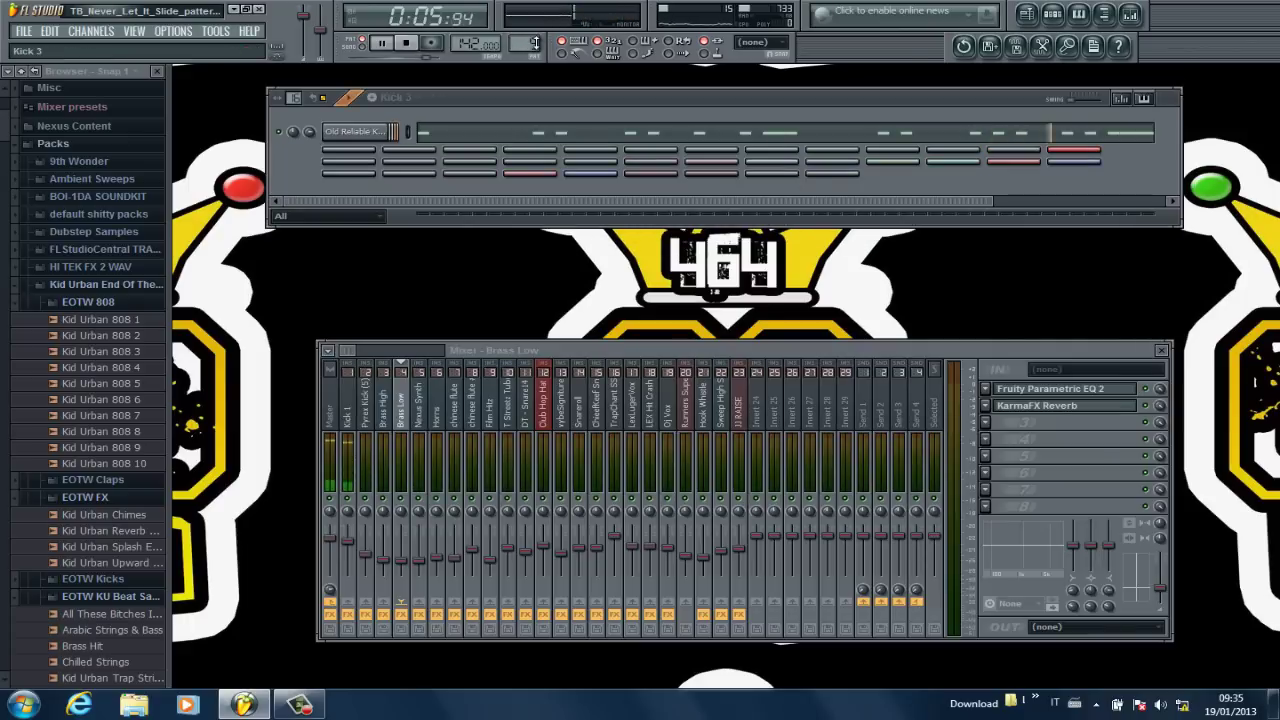
click(557, 134)
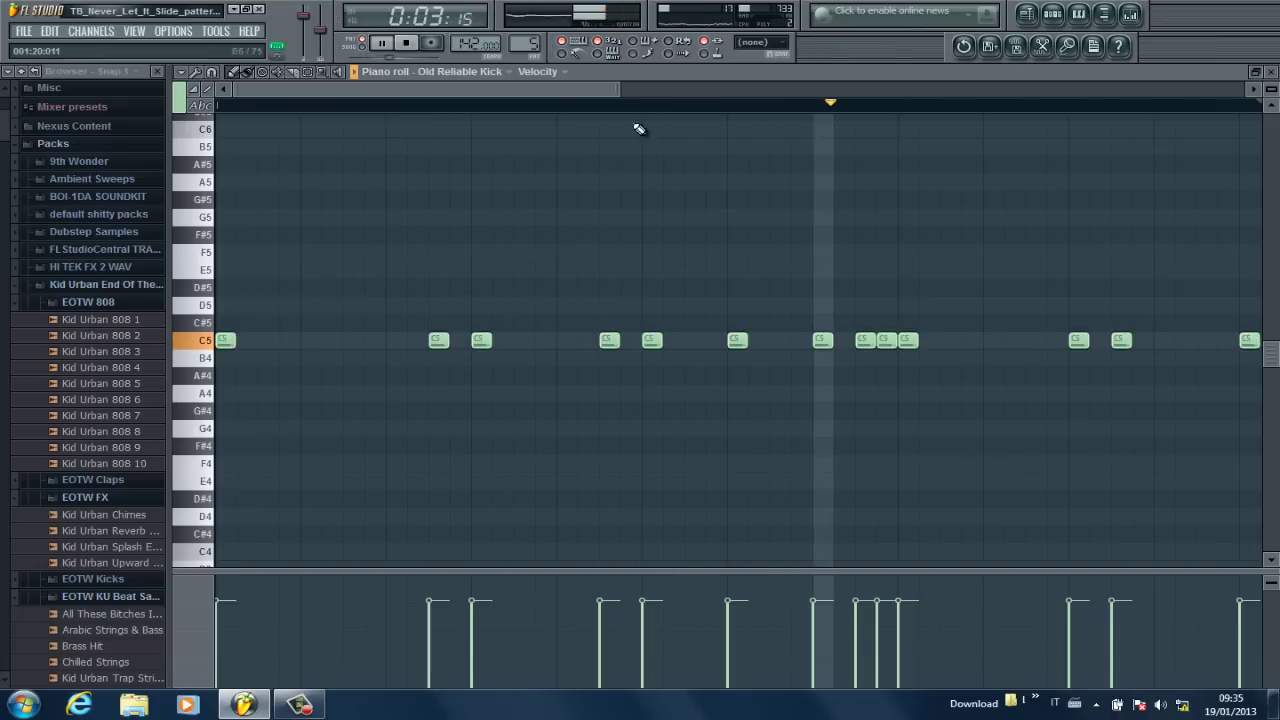
drag(619, 90, 972, 88)
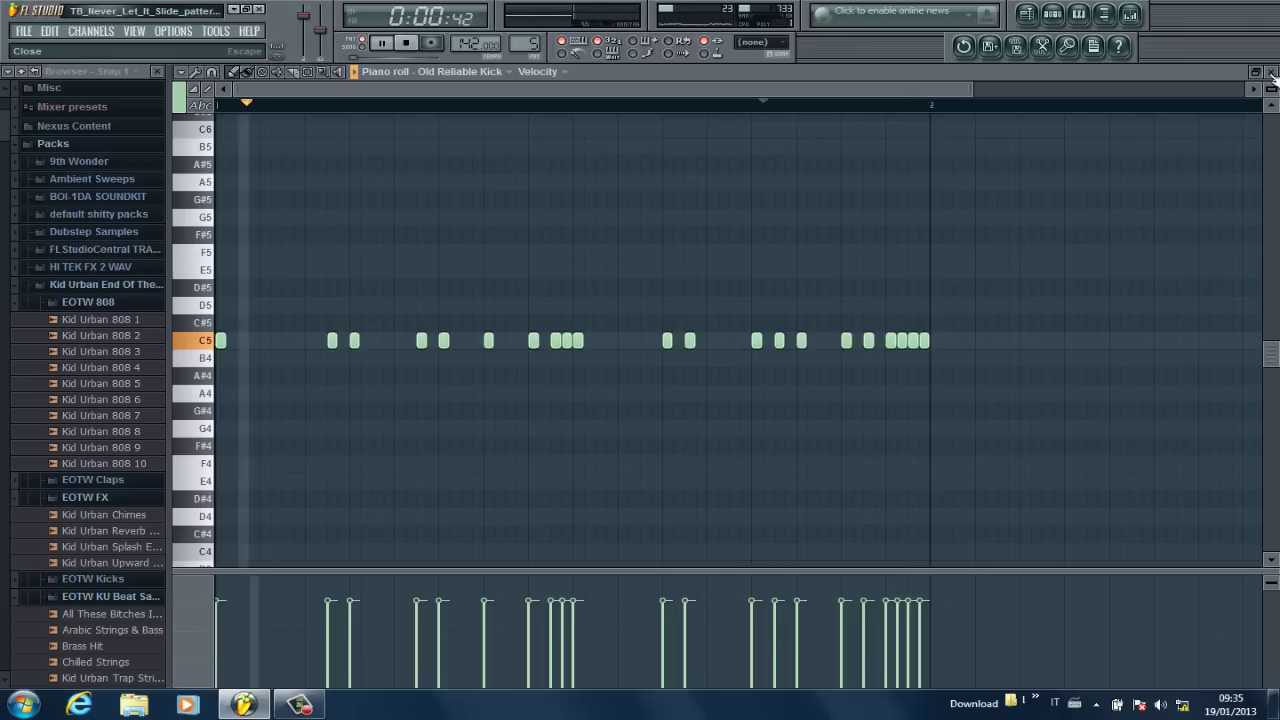
- Play back the closing kick roll of Kick 3 from two start points and close the piano roll
click(878, 104)
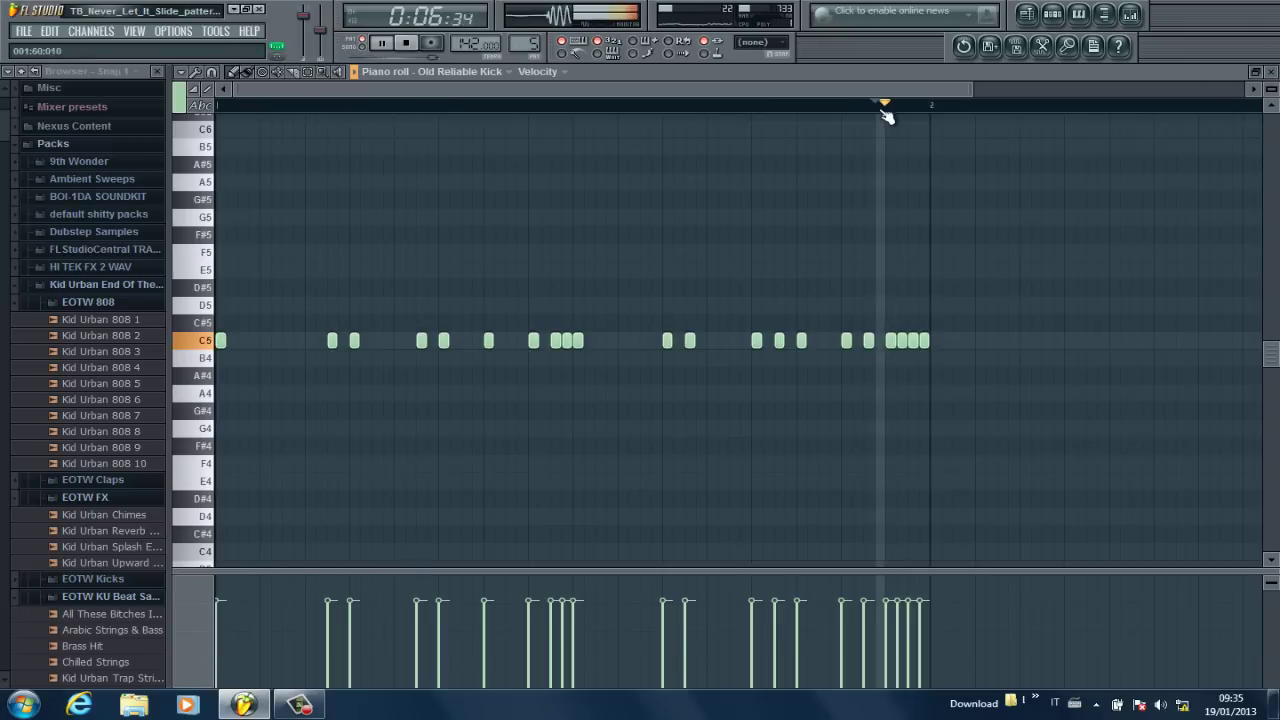
key(space)
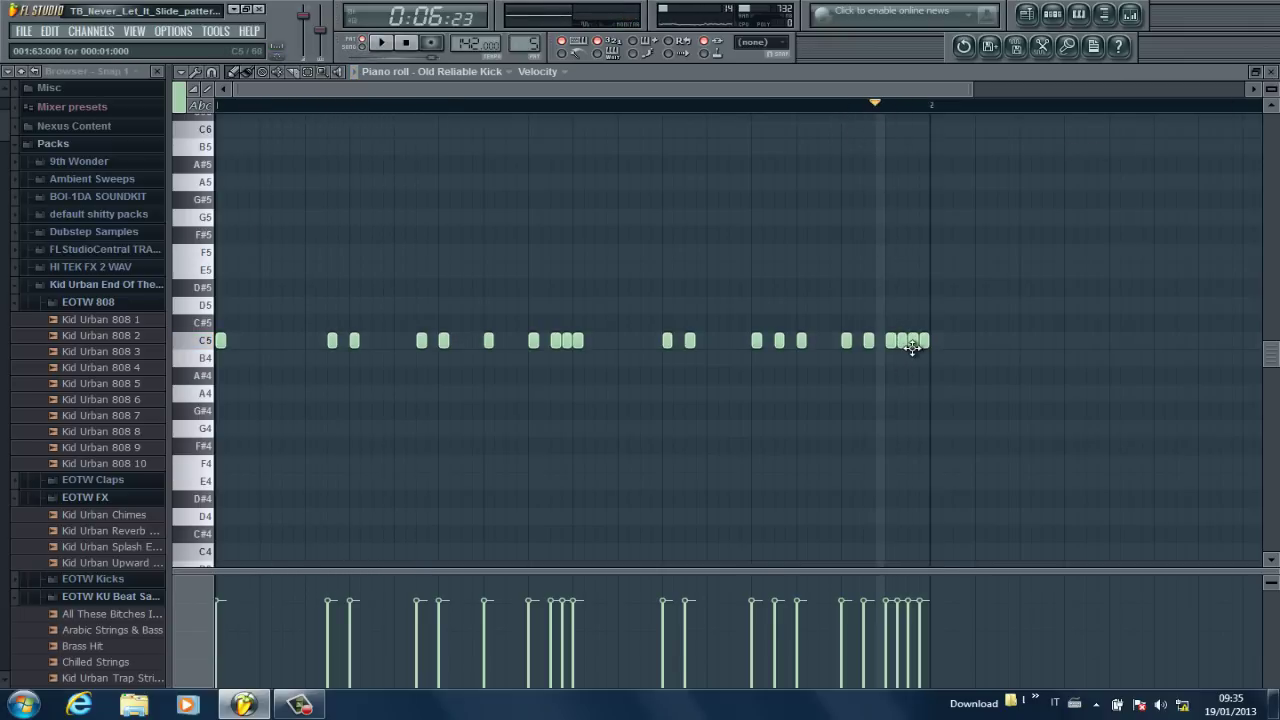
click(803, 104)
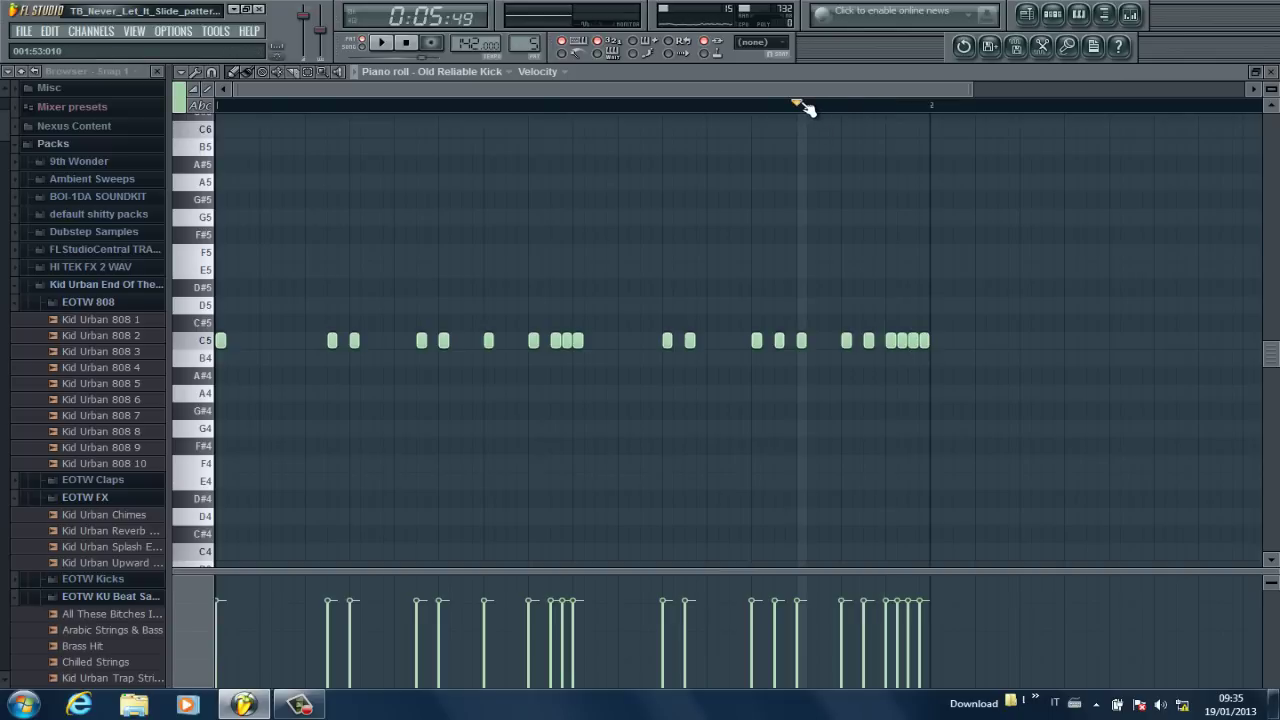
key(space)
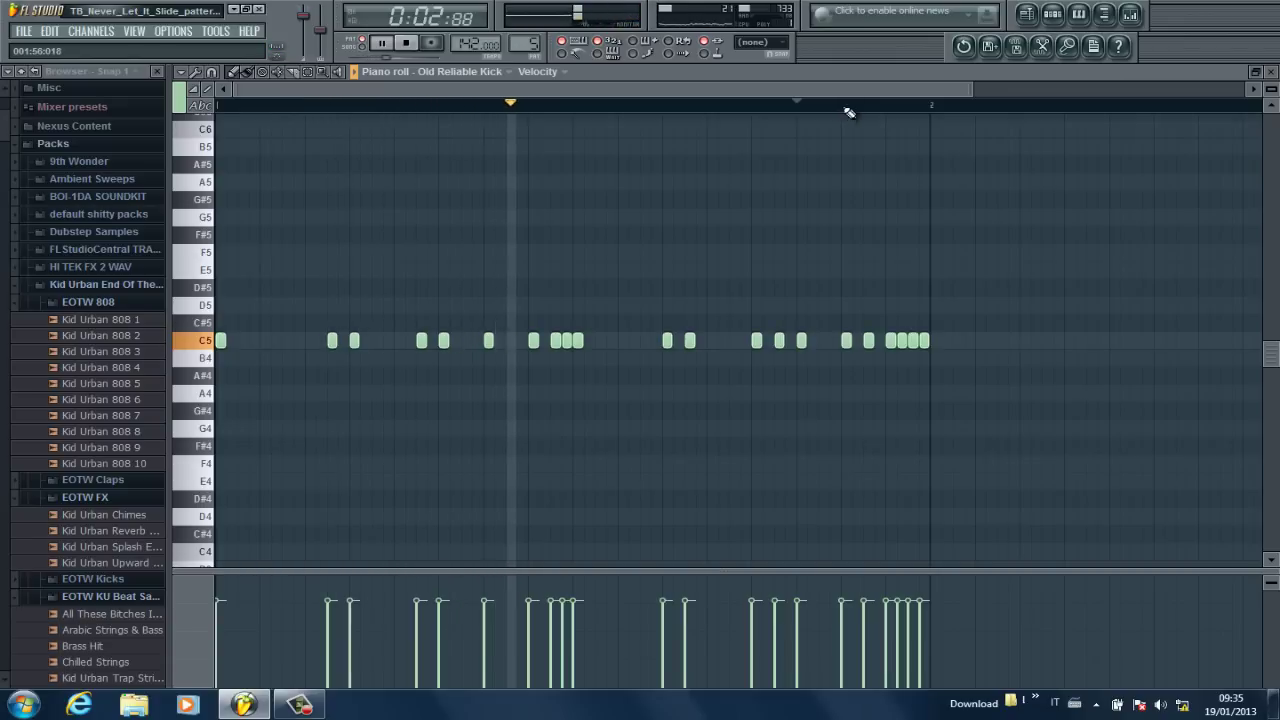
click(1272, 73)
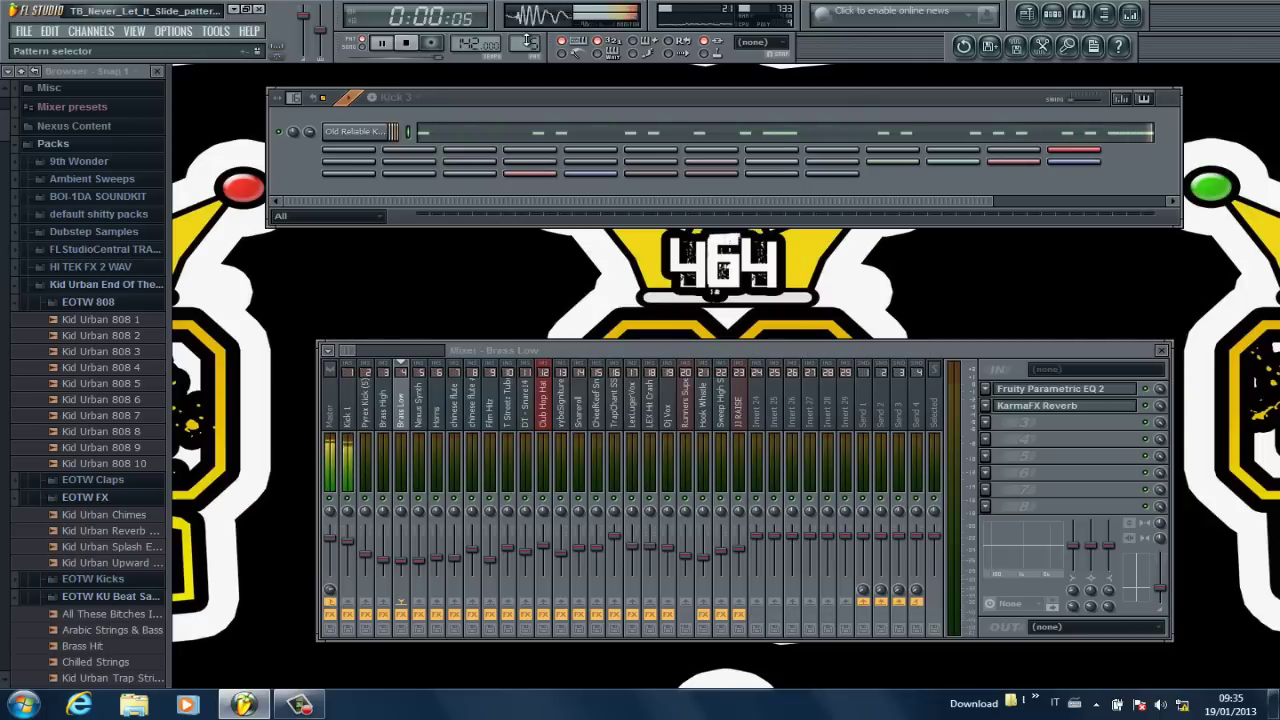
- Switch to the 808 slide 3 pattern and open its notes in the piano roll, playing back the opening G4 notes
drag(530, 45, 531, 36)
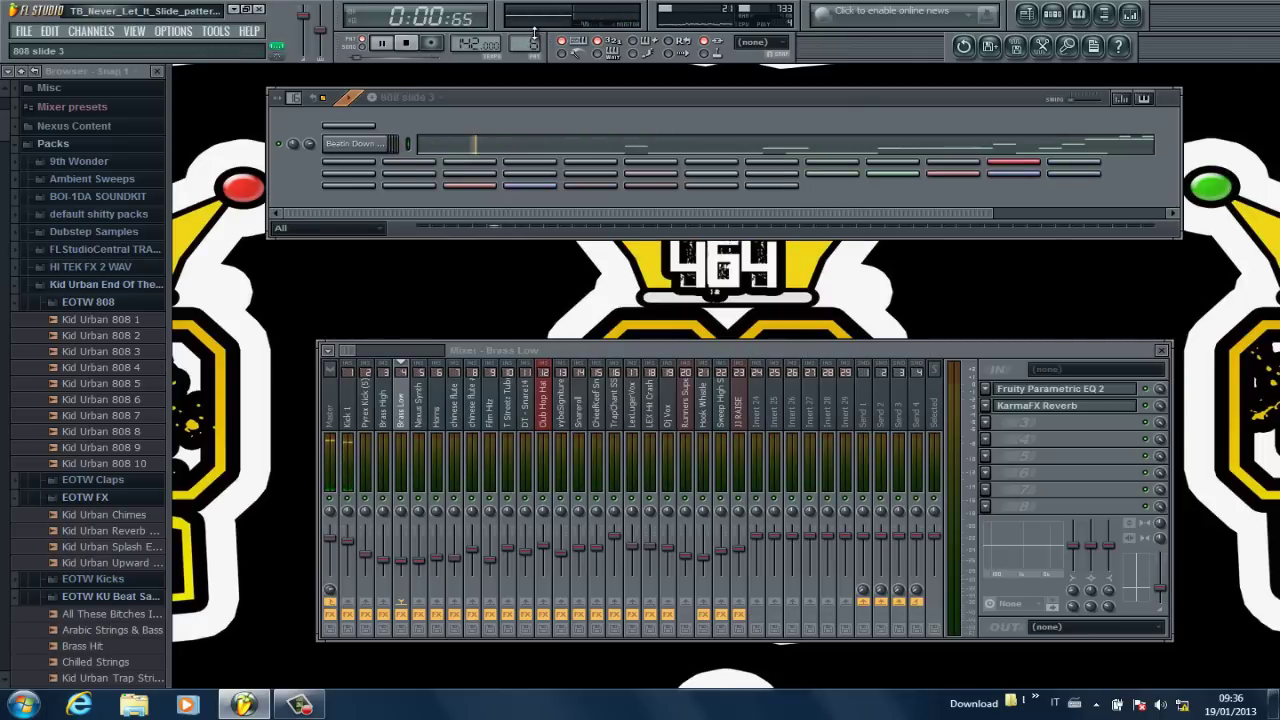
click(1079, 146)
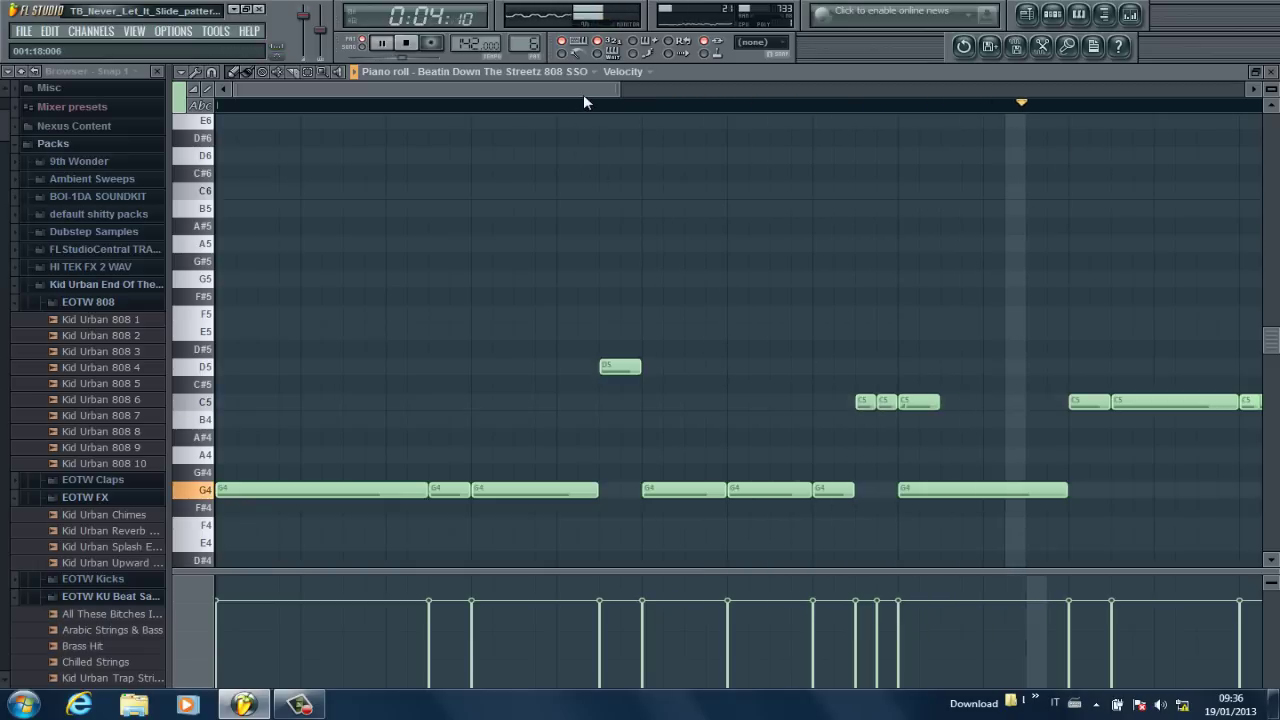
key(space)
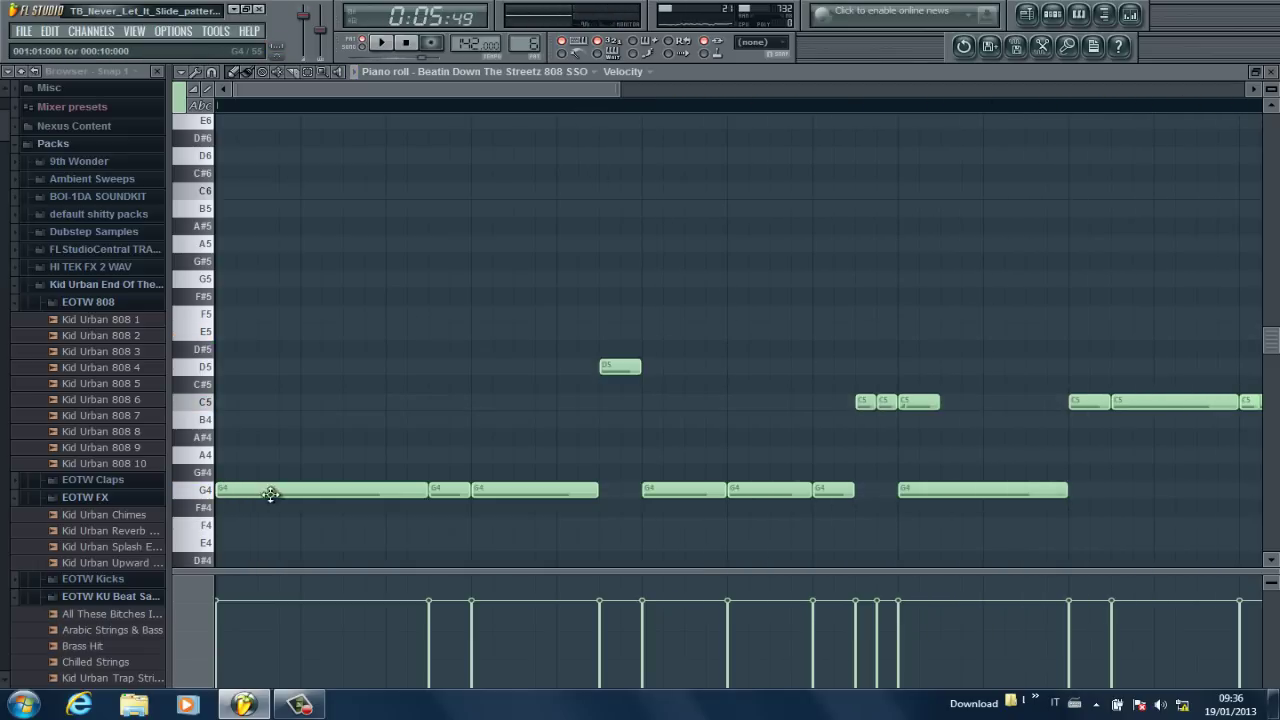
click(267, 497)
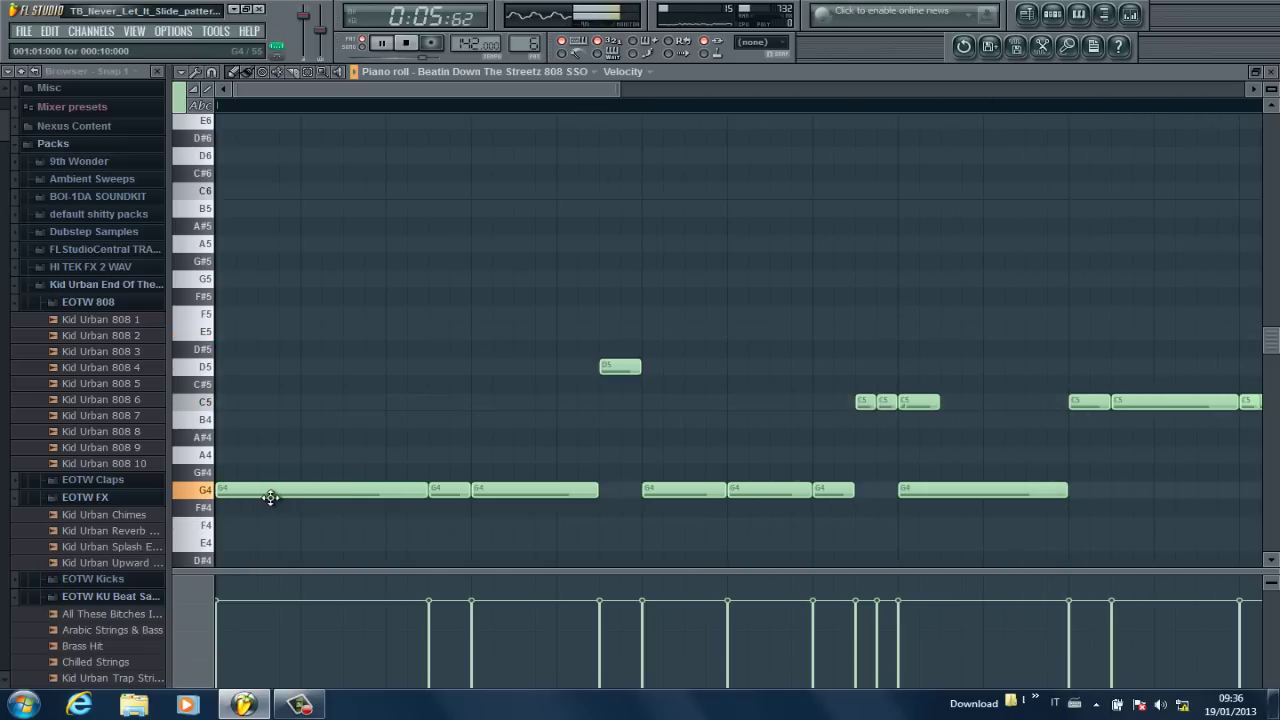
key(space)
- Show the whole 808 slide 3 sequence during playback, then enlarge its closing slide section
drag(663, 91, 906, 100)
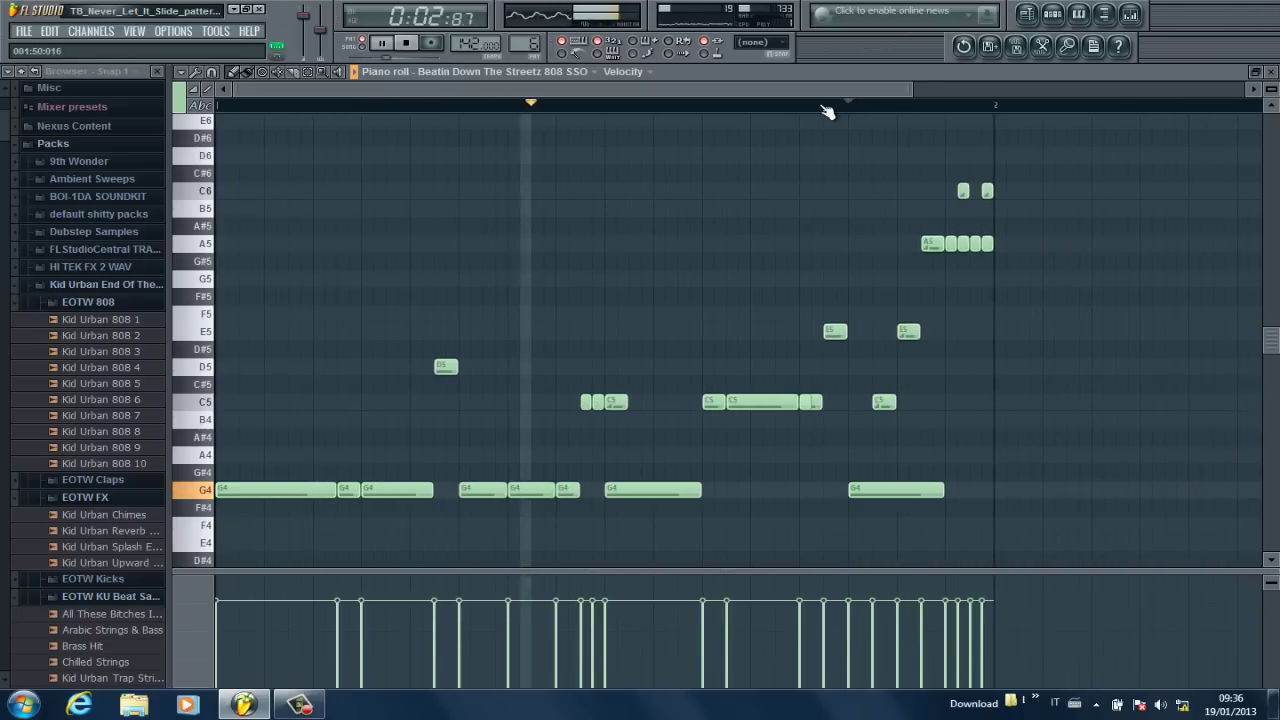
key(space)
drag(903, 90, 804, 80)
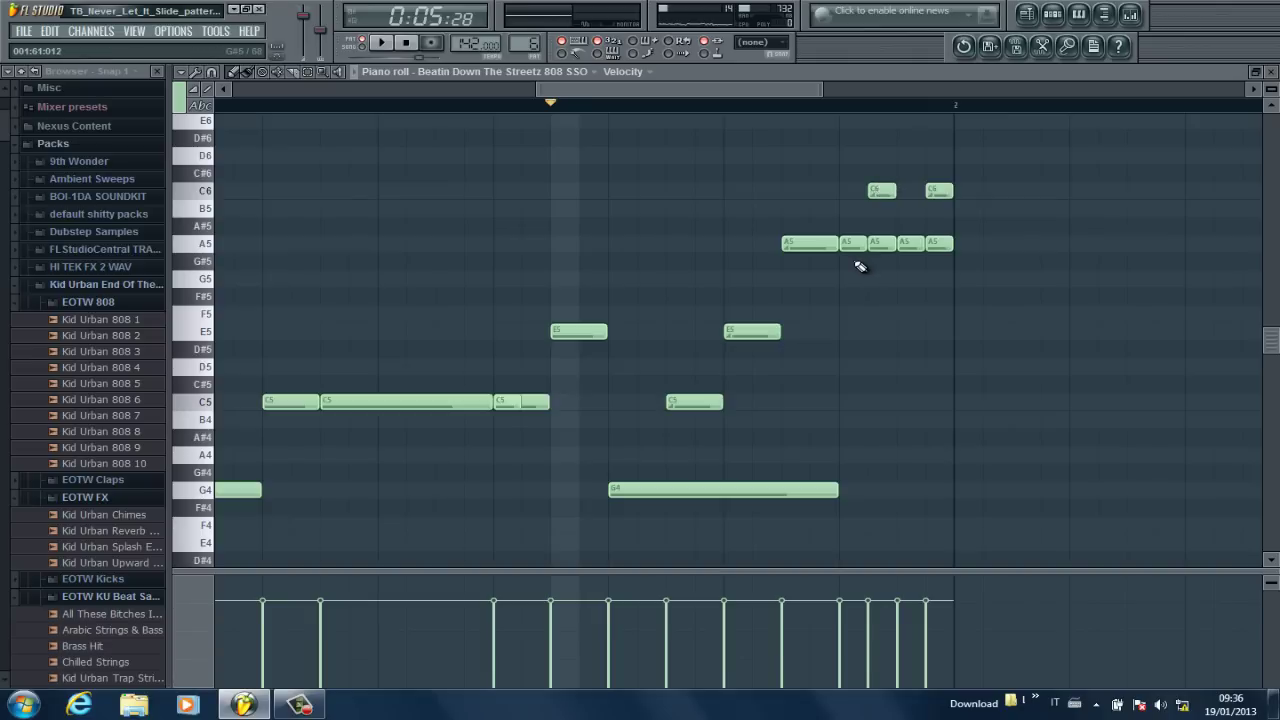
- Play back the closing slides of 808 slide 3 from the last long G4 note and close the piano roll
key(space)
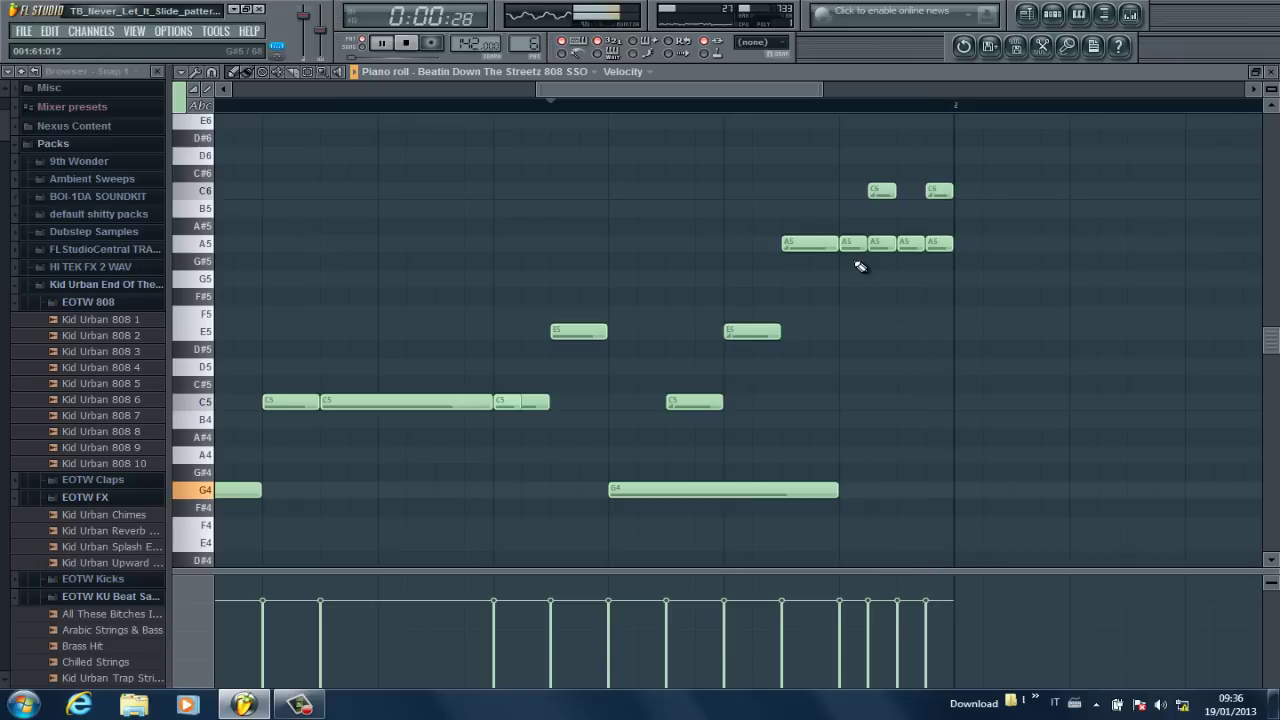
click(607, 106)
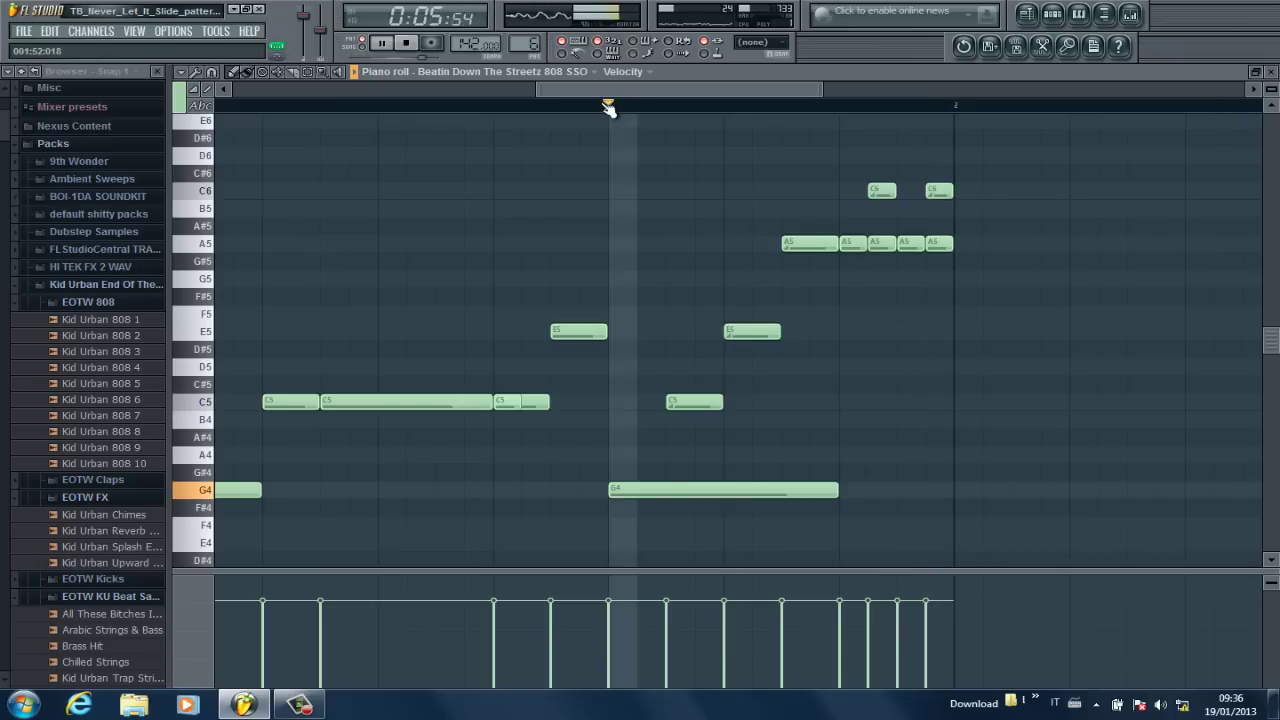
key(space)
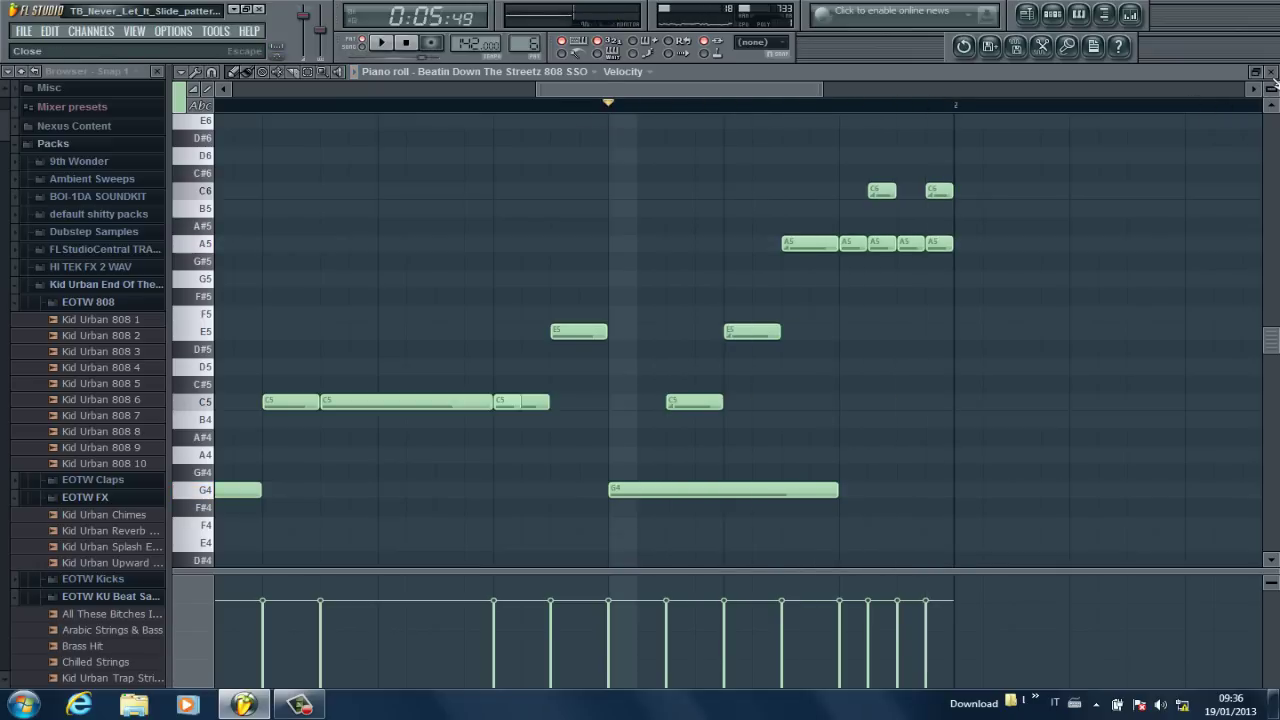
click(1273, 72)
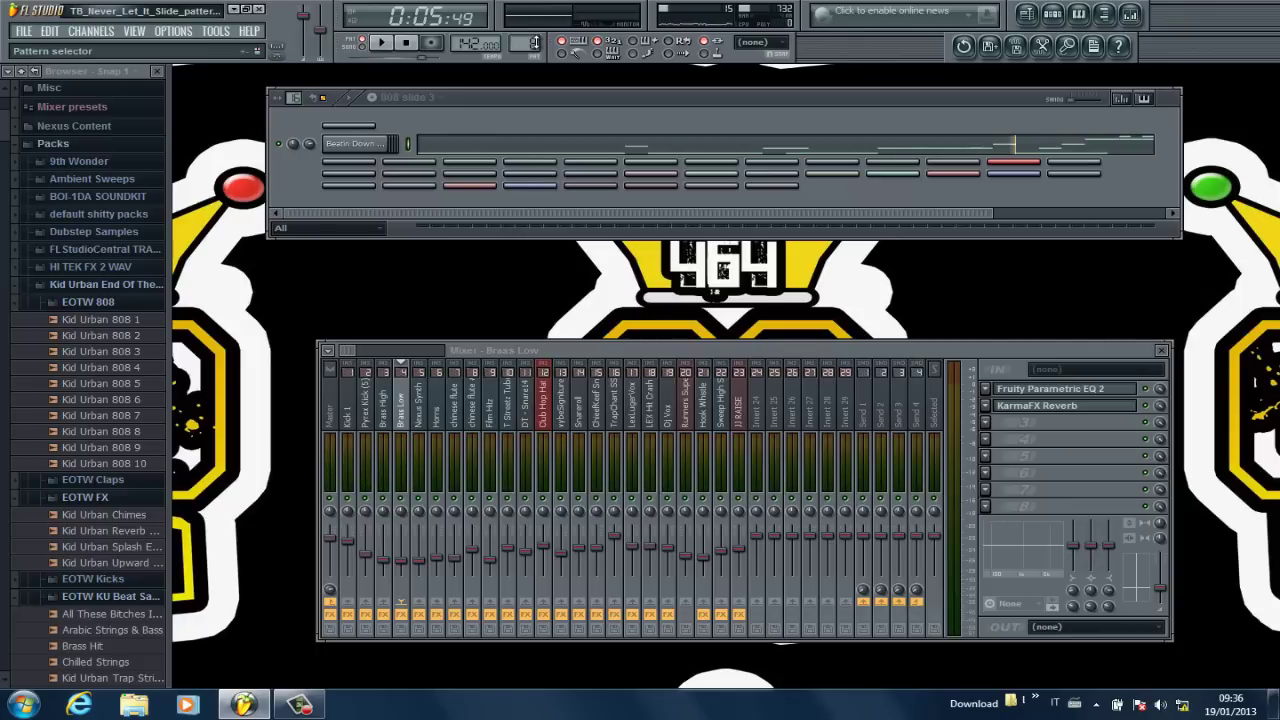
- Switch to the Brass pattern and examine the ProKitz Gutta Em Brass notes, including the F8 and G8 slide notes and the D6 and D7 octaves
drag(539, 44, 541, 36)
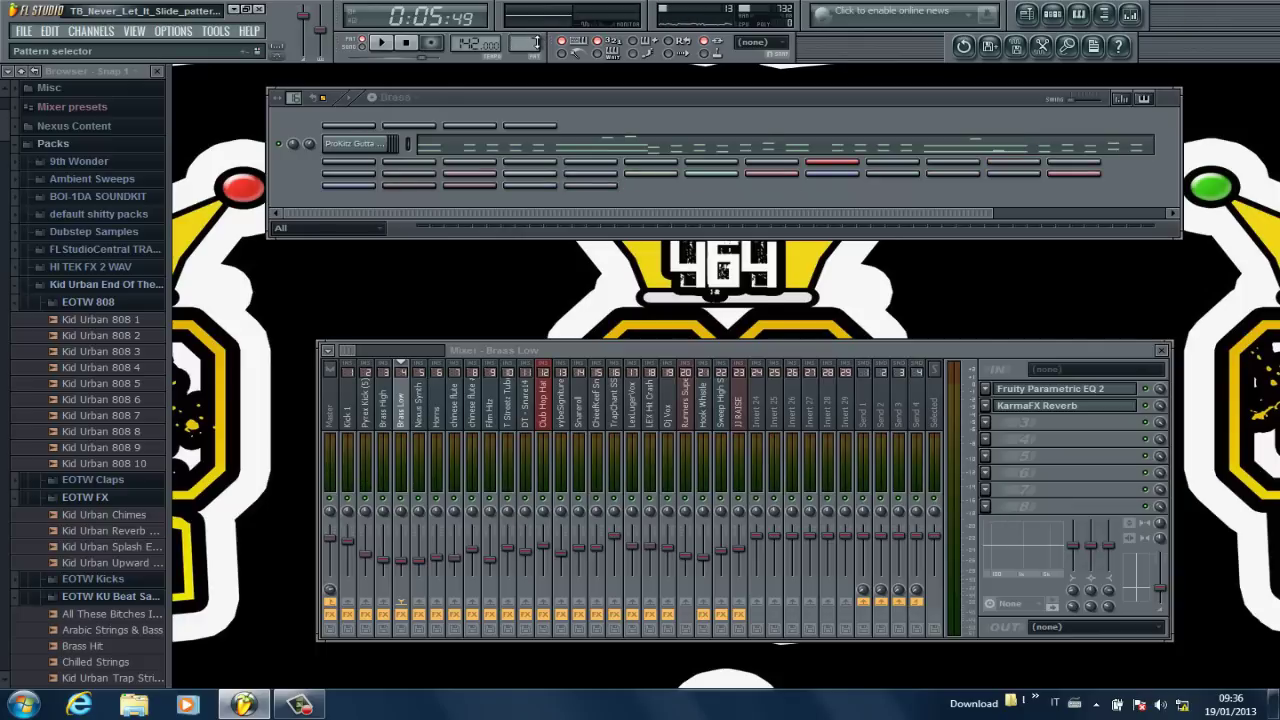
click(638, 151)
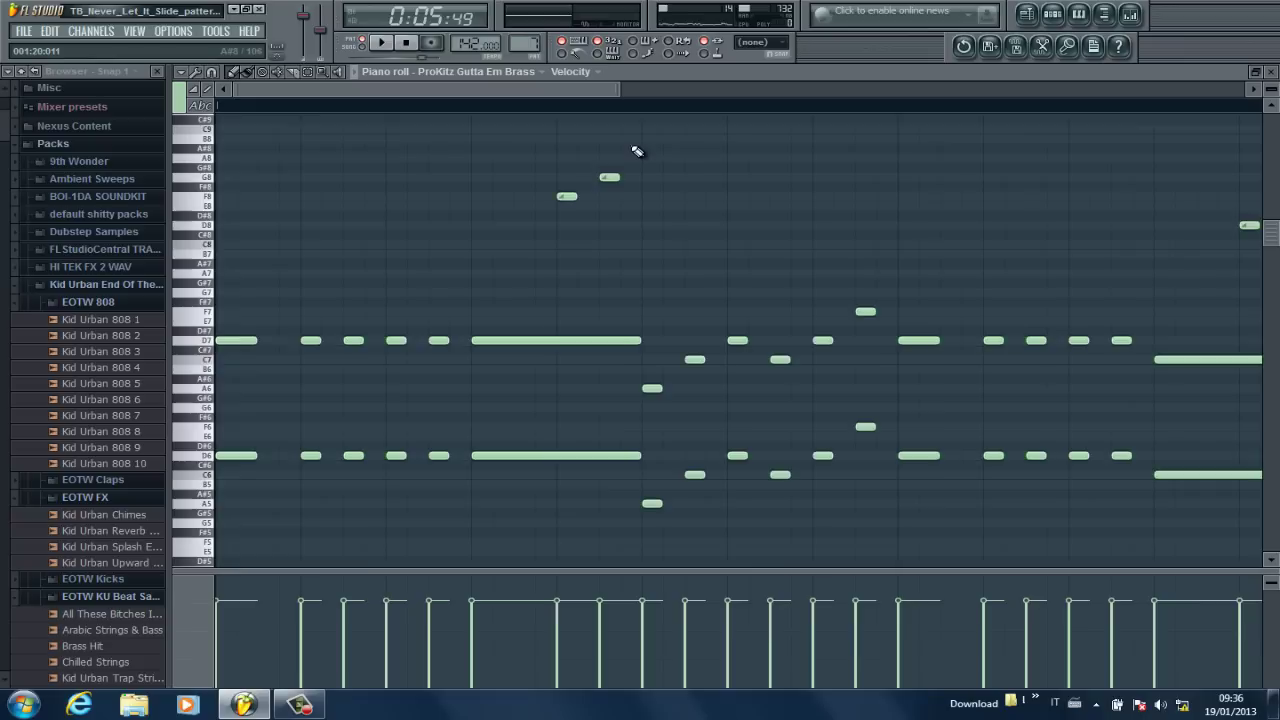
drag(606, 93, 452, 80)
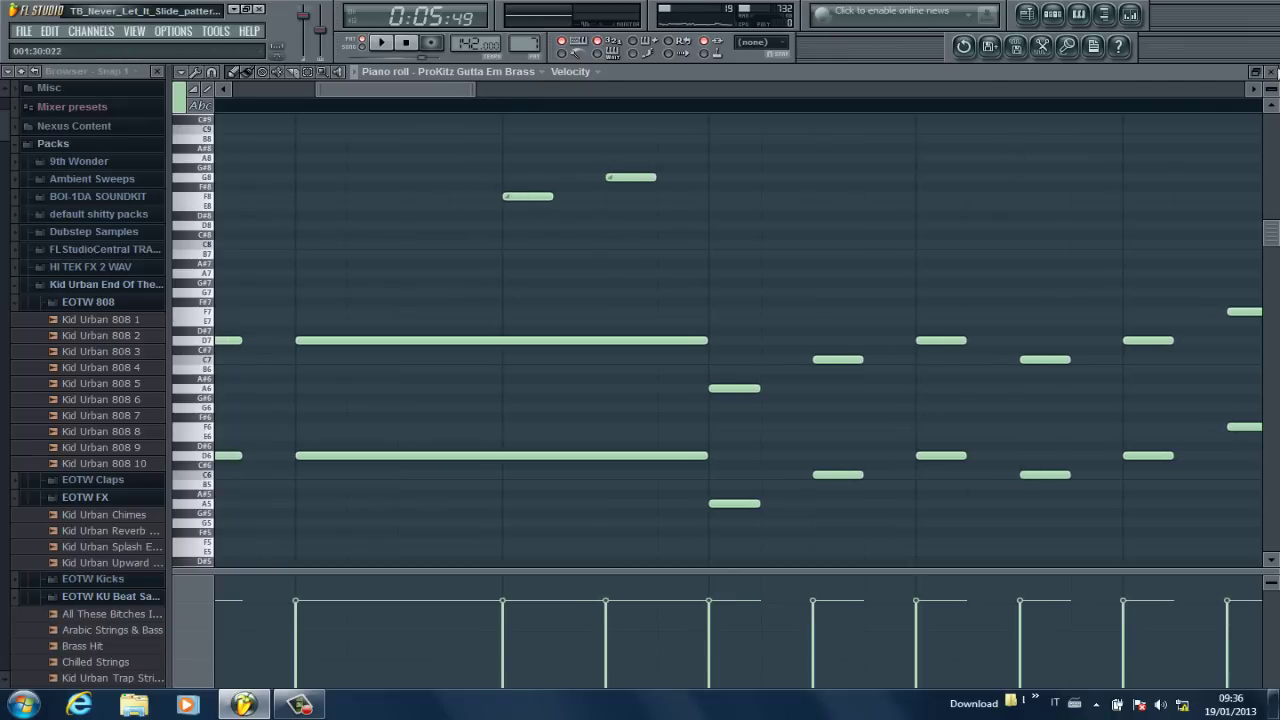
drag(1270, 87, 54, 62)
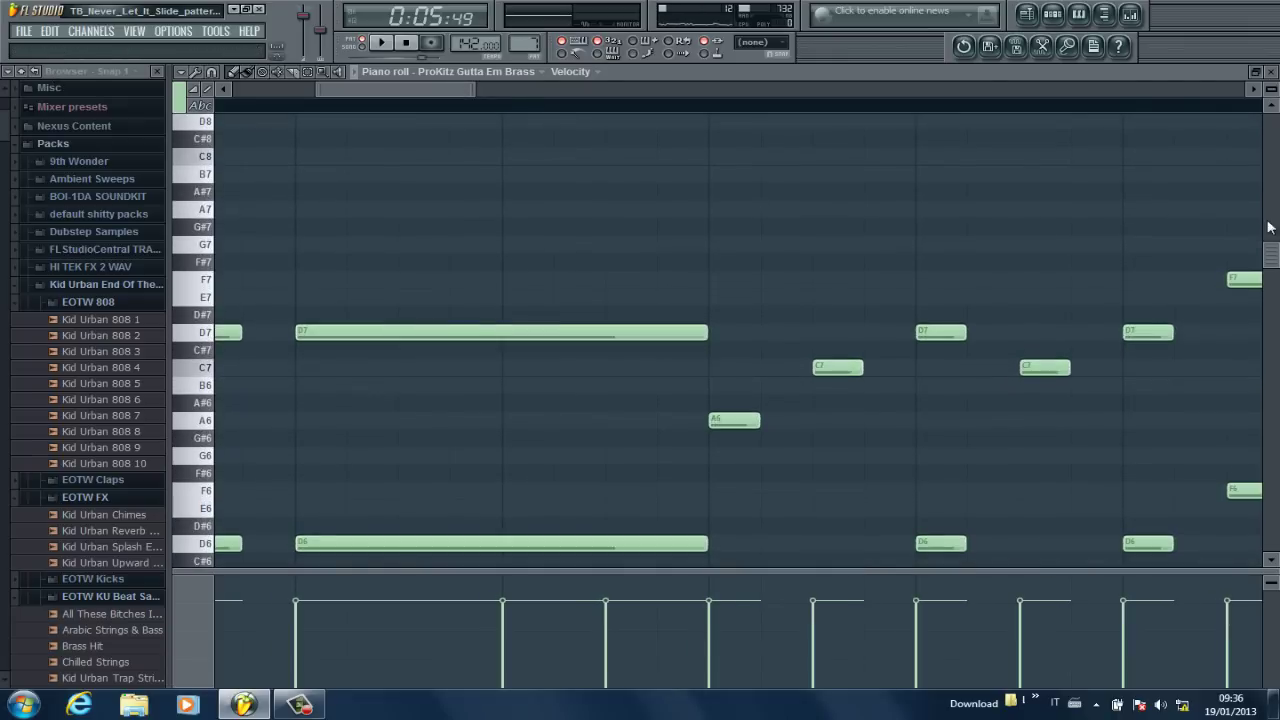
drag(1270, 255, 1185, 224)
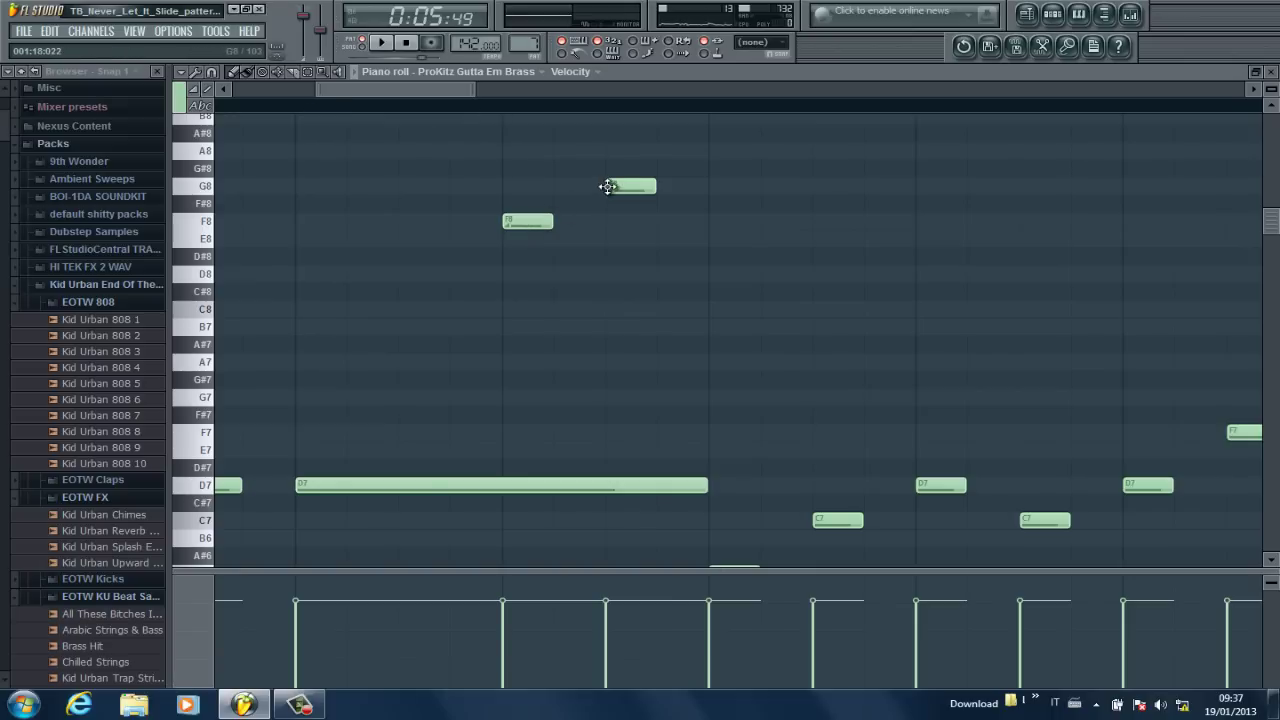
drag(424, 91, 342, 91)
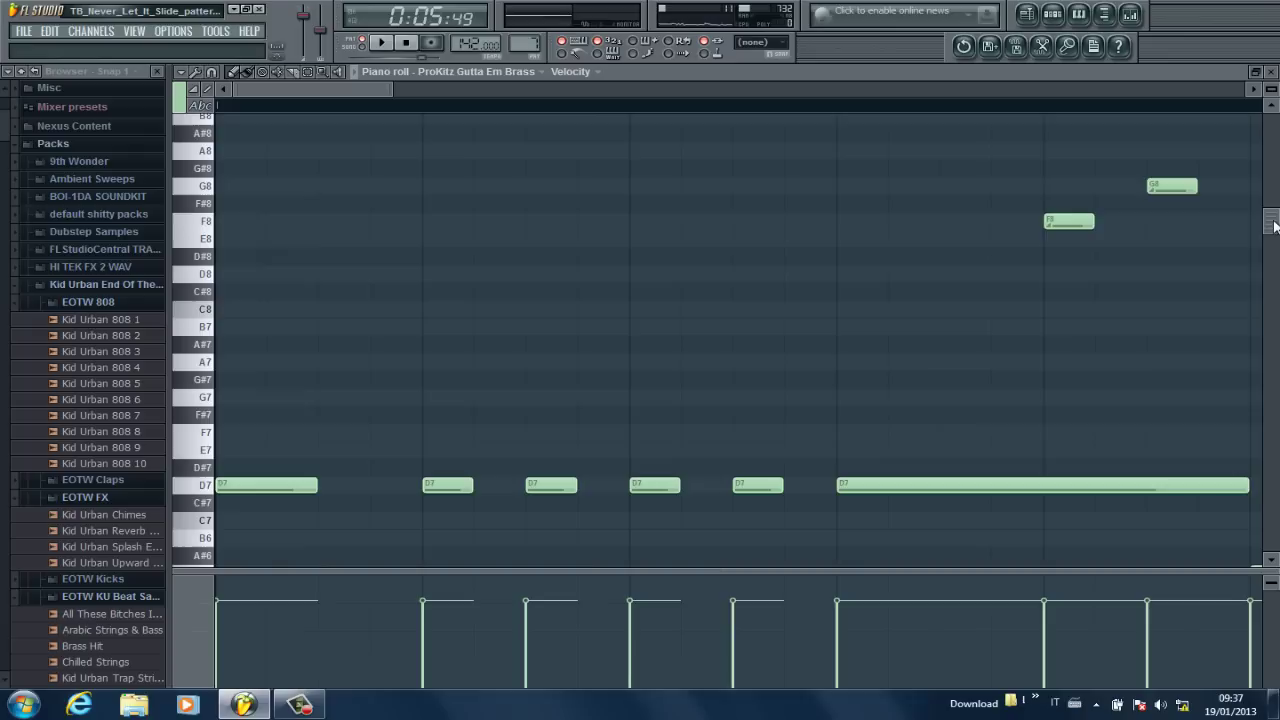
drag(1274, 226, 1274, 282)
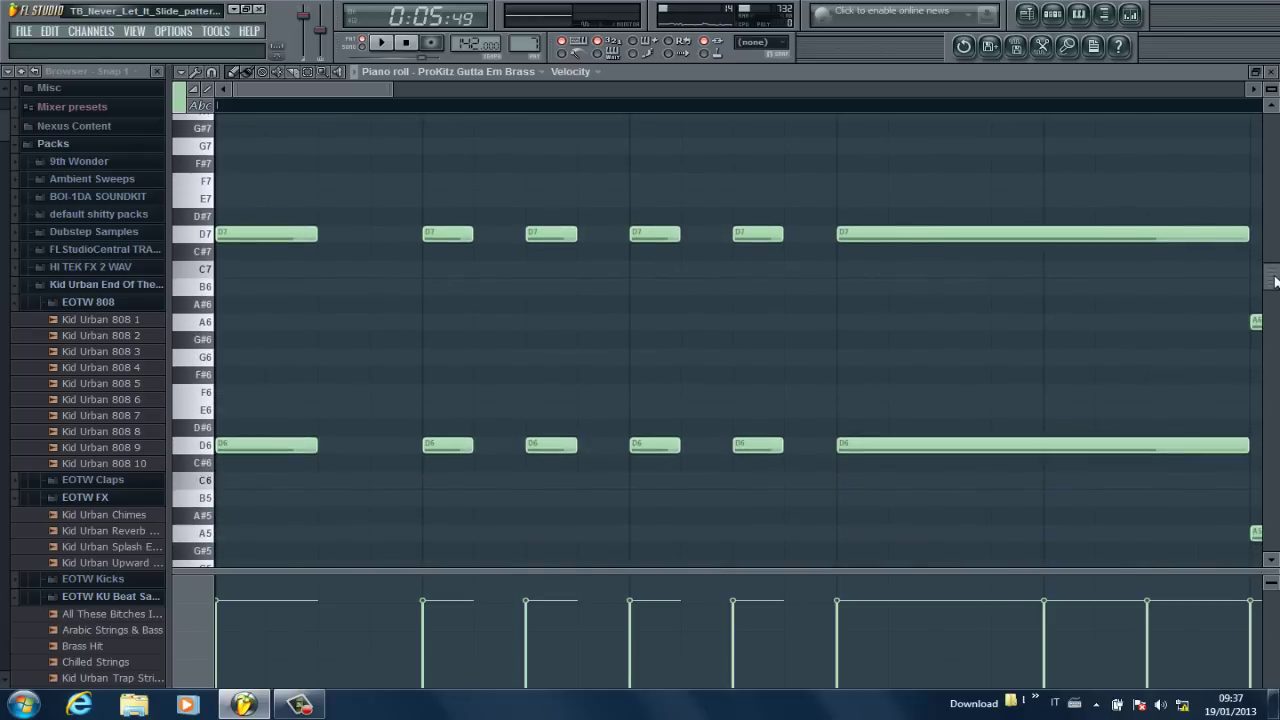
- Play back the whole brass sequence in the piano roll with its high slide notes in view
key(space)
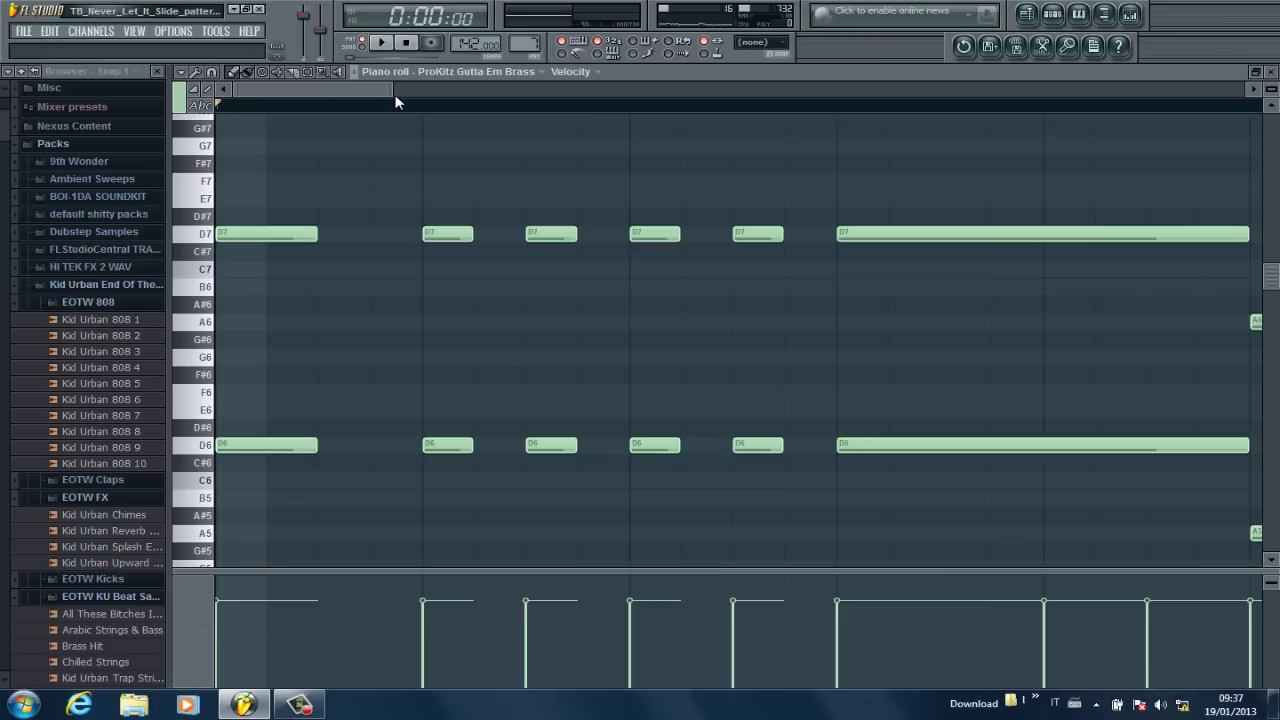
drag(394, 92, 777, 120)
key(space)
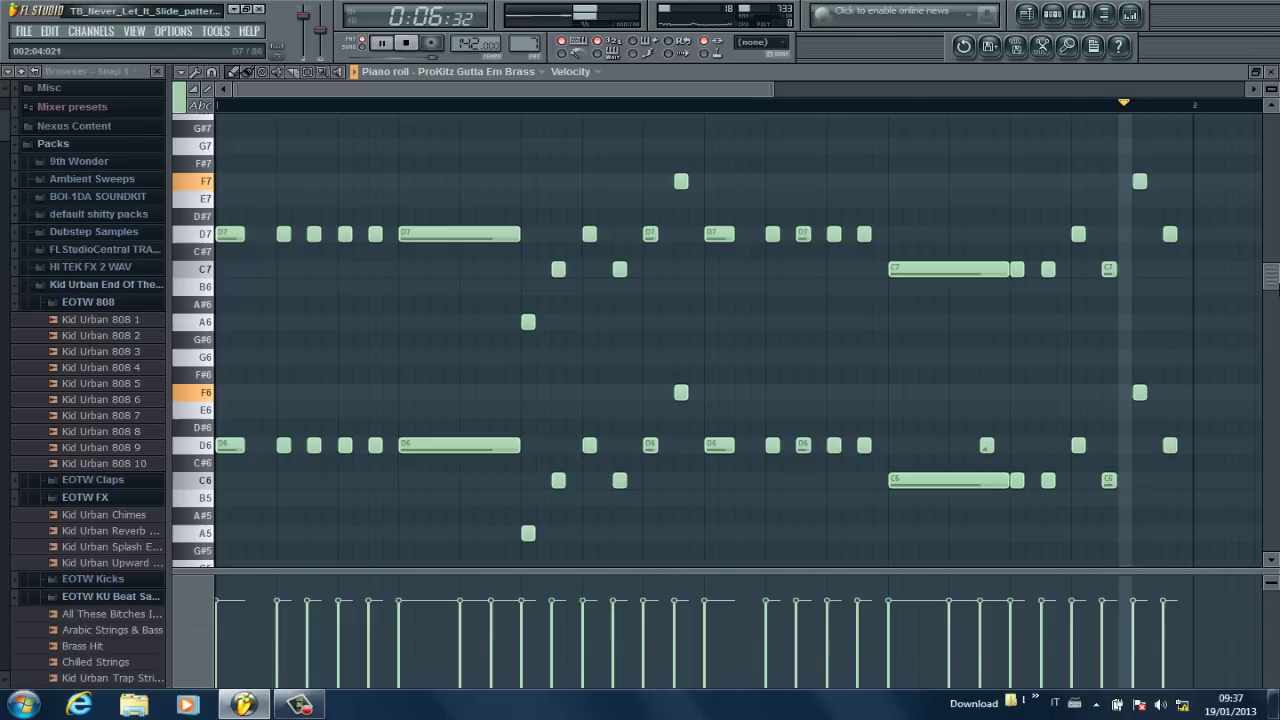
drag(1277, 285, 1273, 243)
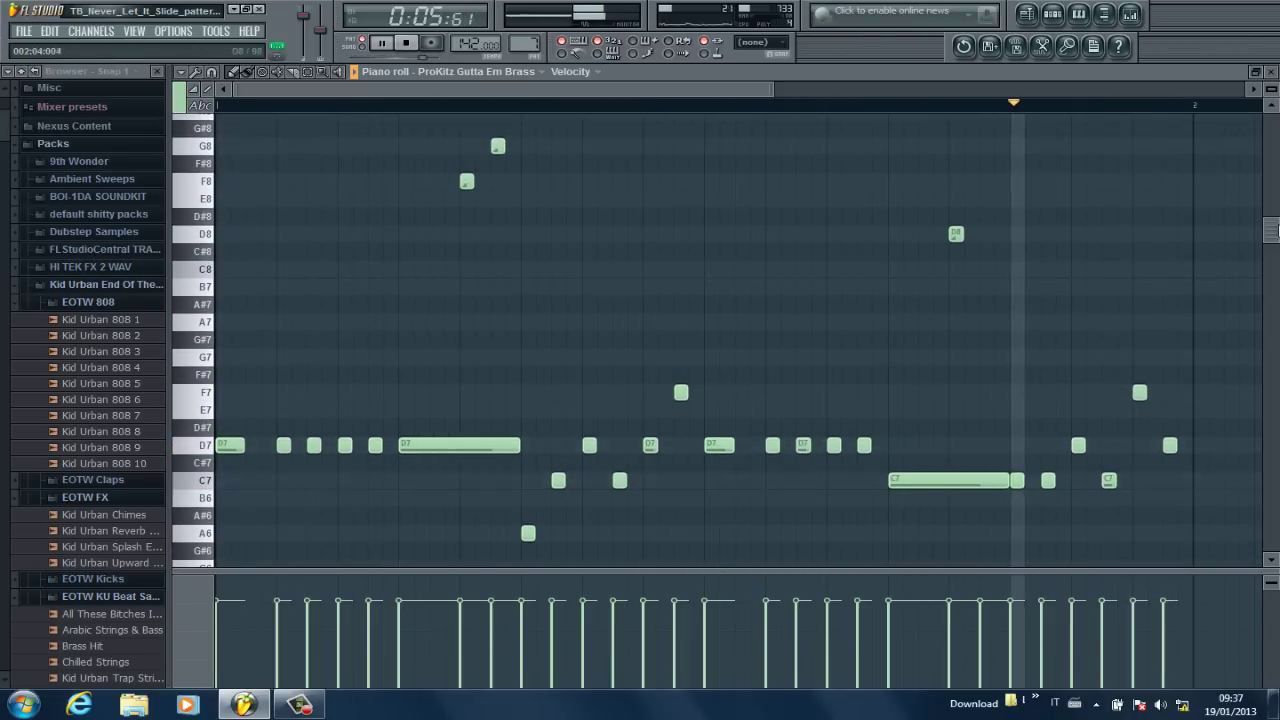
mouse_move(1270, 230)
mouse_down()
mouse_move(1272, 276)
mouse_move(1272, 230)
mouse_up()
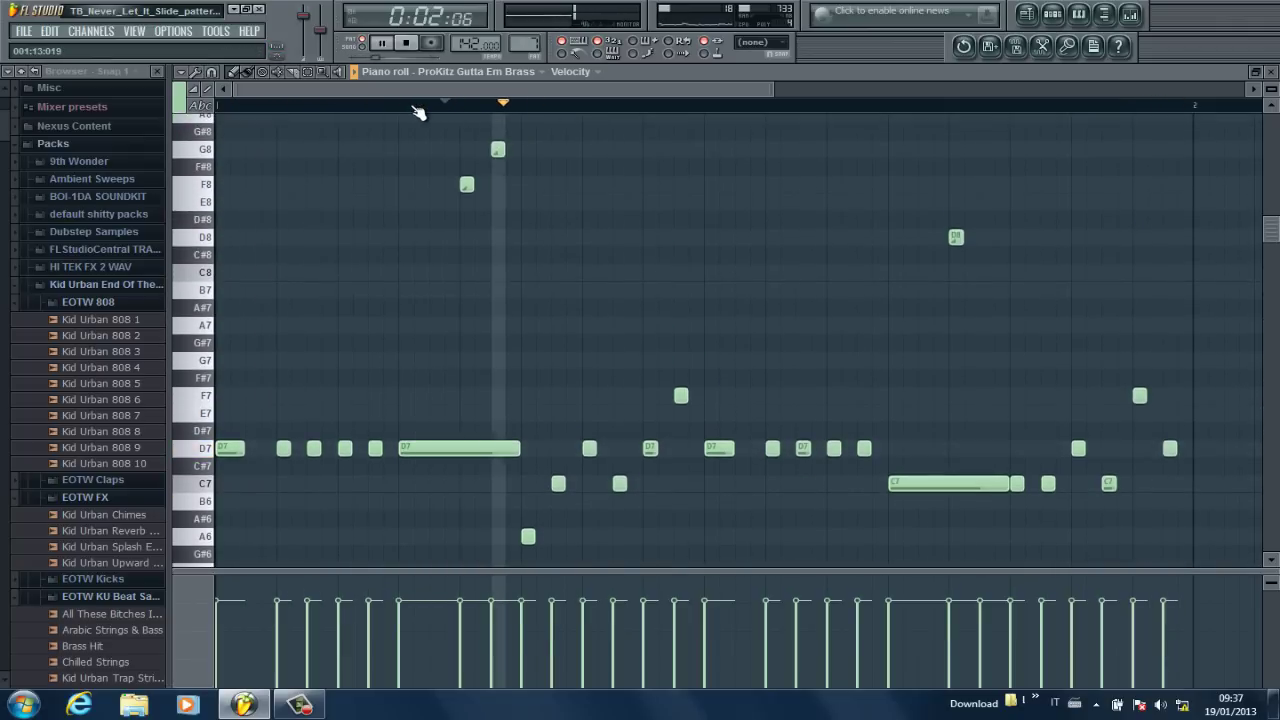
- Replay the brass section around the long D7 note and its F8 and G8 slide notes
click(414, 106)
click(360, 106)
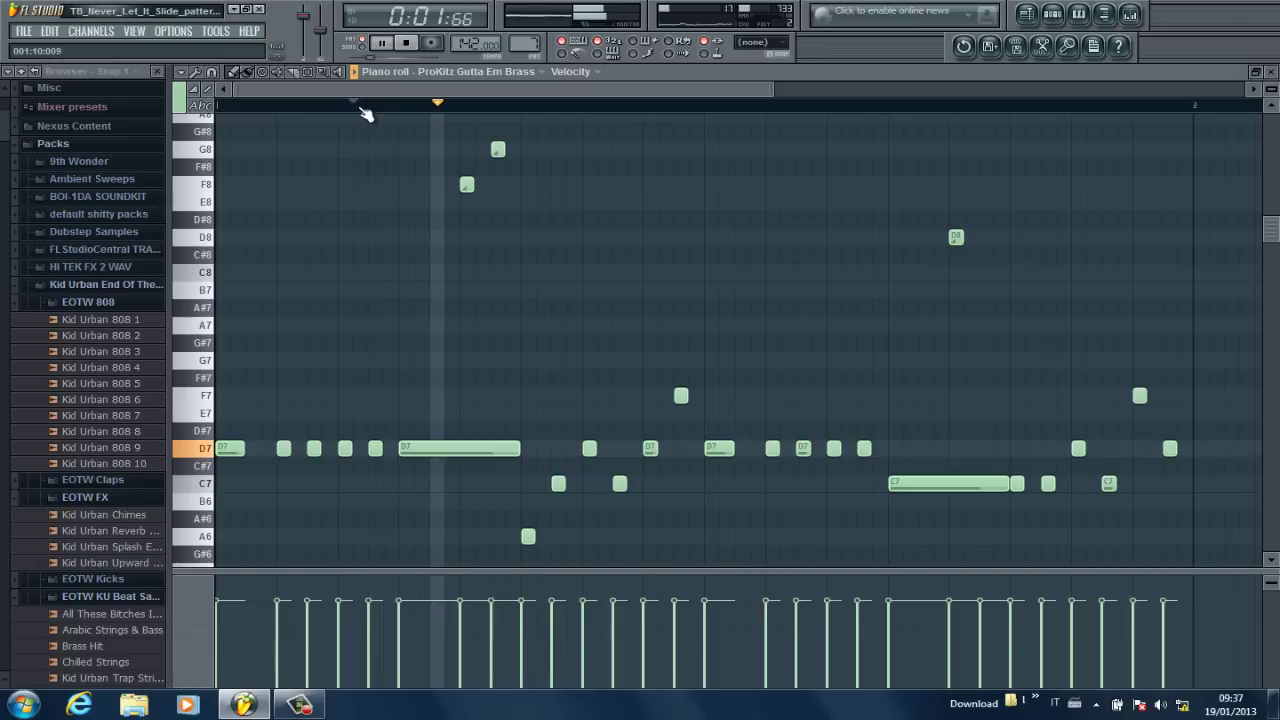
click(363, 106)
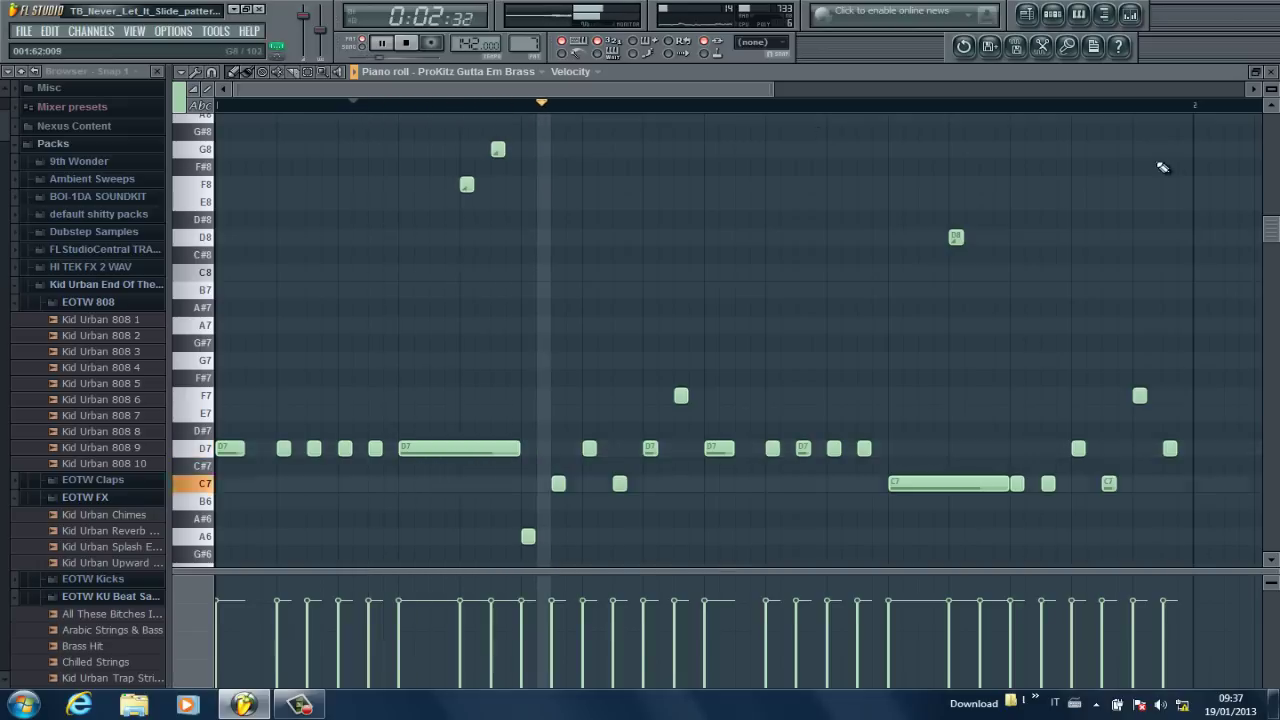
- Replay the closing part of the brass sequence around the long C7 note and its D8 slide note
click(905, 106)
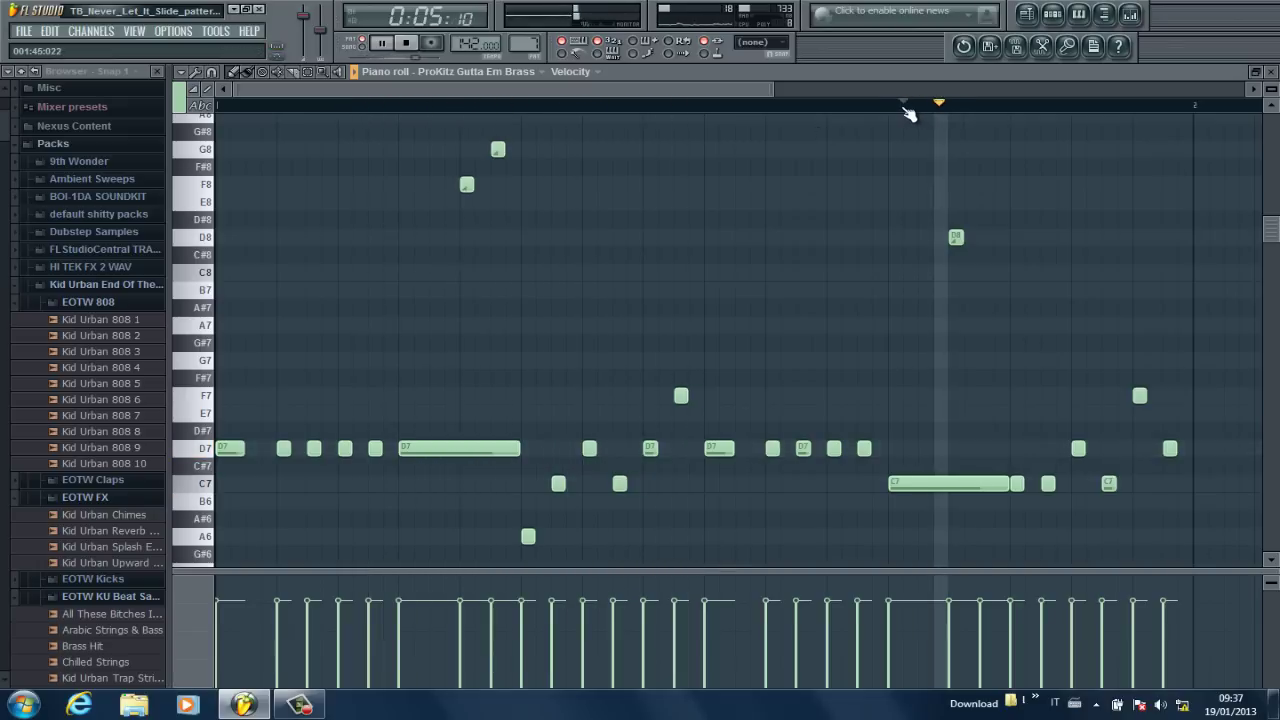
click(845, 106)
click(845, 106)
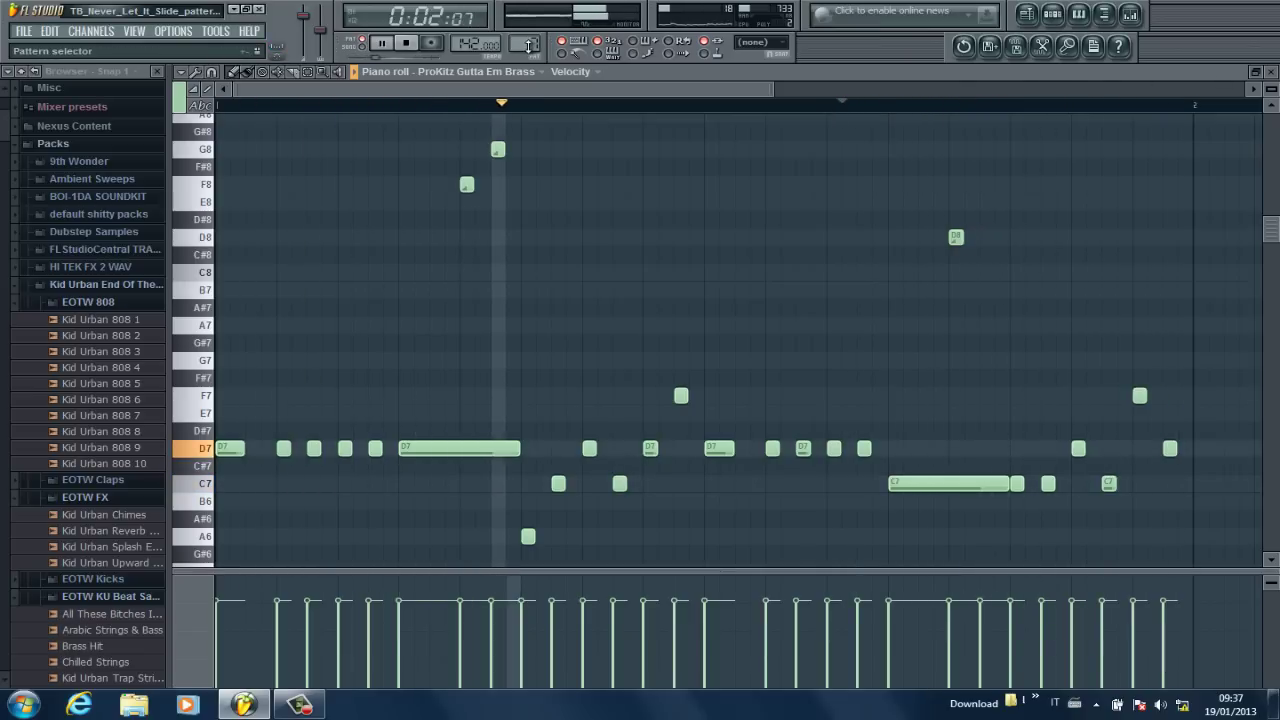
- Switch to the Brass Low pattern, check the lower octaves of its ProKitz Gutta Em Brass piano roll and close it
scroll(528, 45, up, 1)
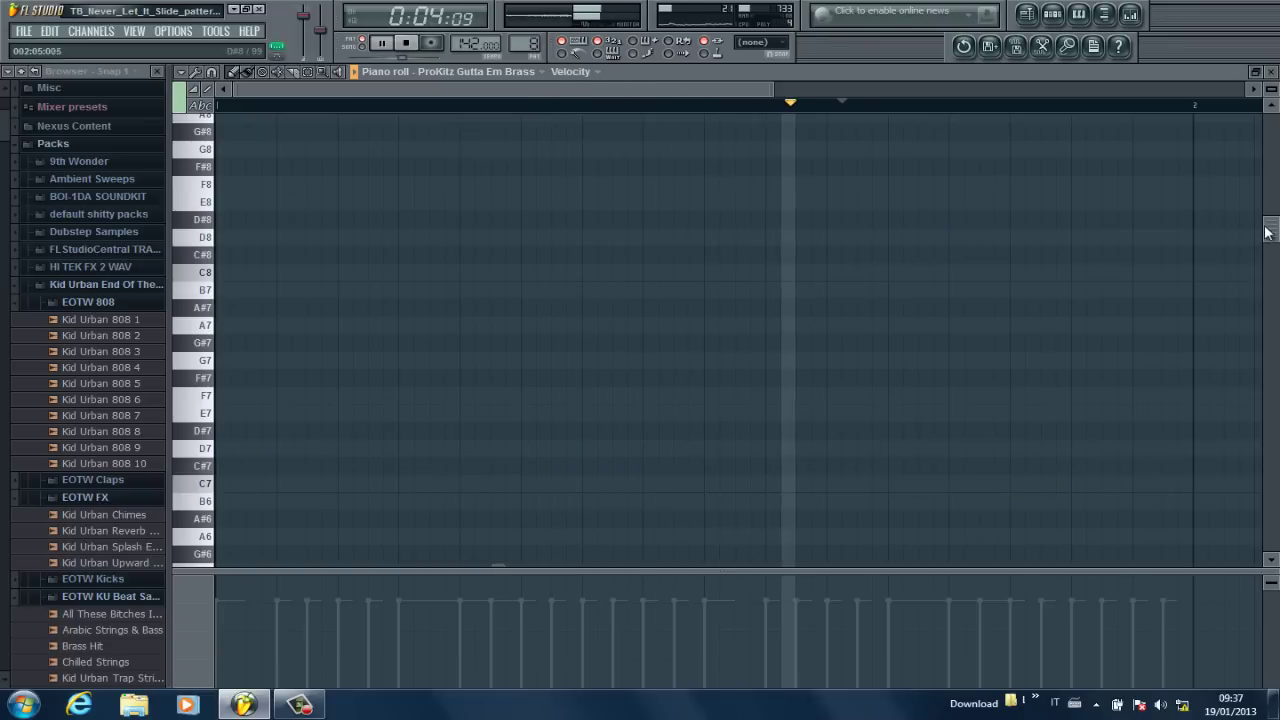
drag(1268, 232, 1277, 480)
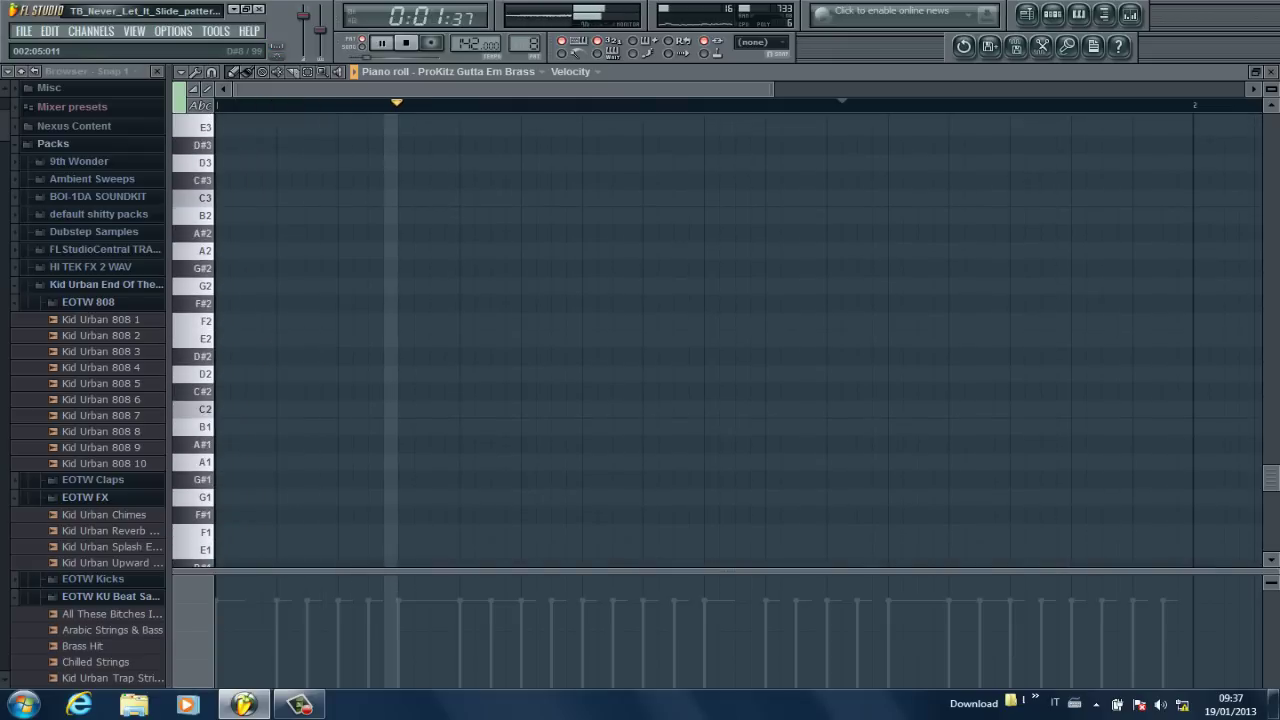
click(1271, 72)
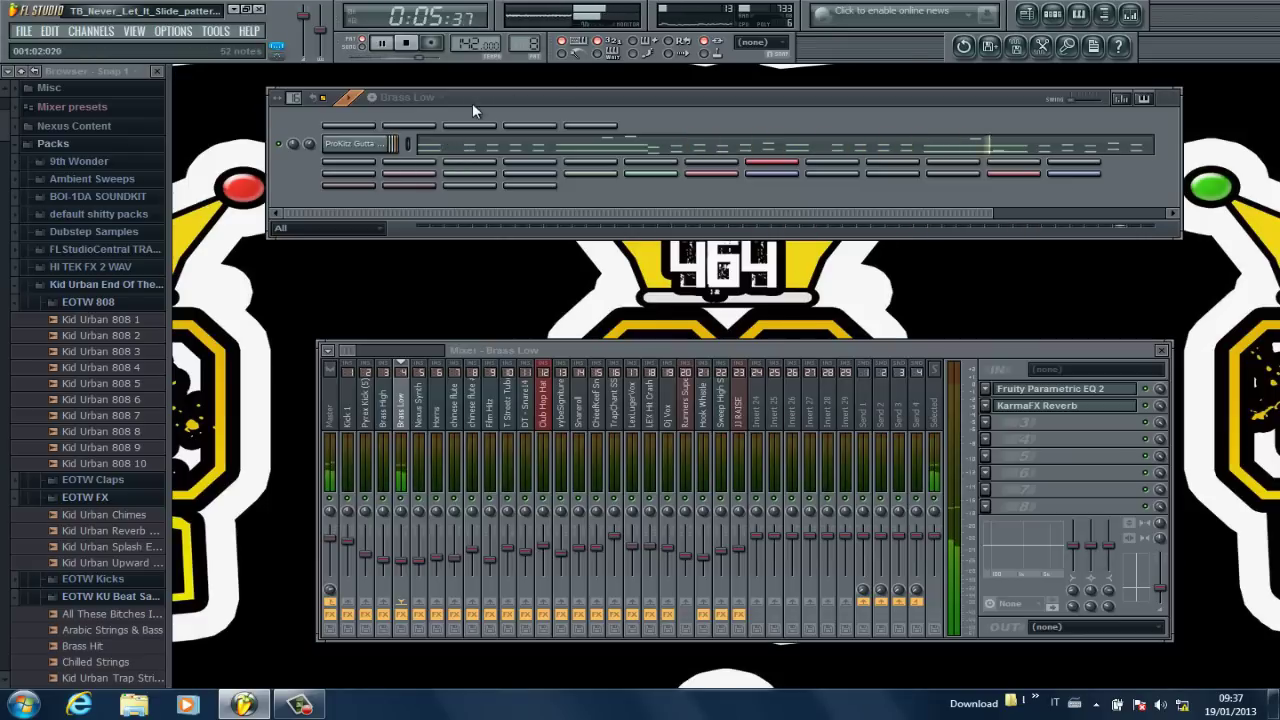
- In the Synth low pattern, unmute the Runners Supersaw channel and examine the reFX Nexus #3 notes in the piano roll
drag(531, 43, 532, 32)
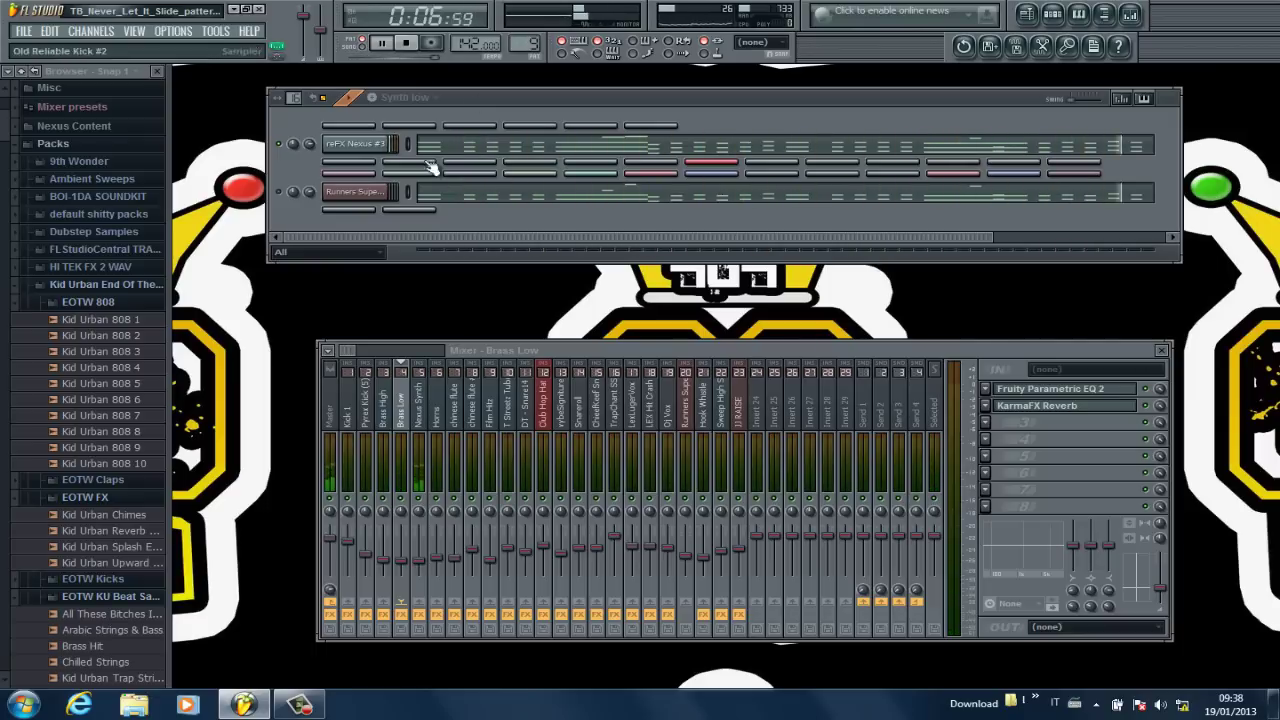
click(285, 196)
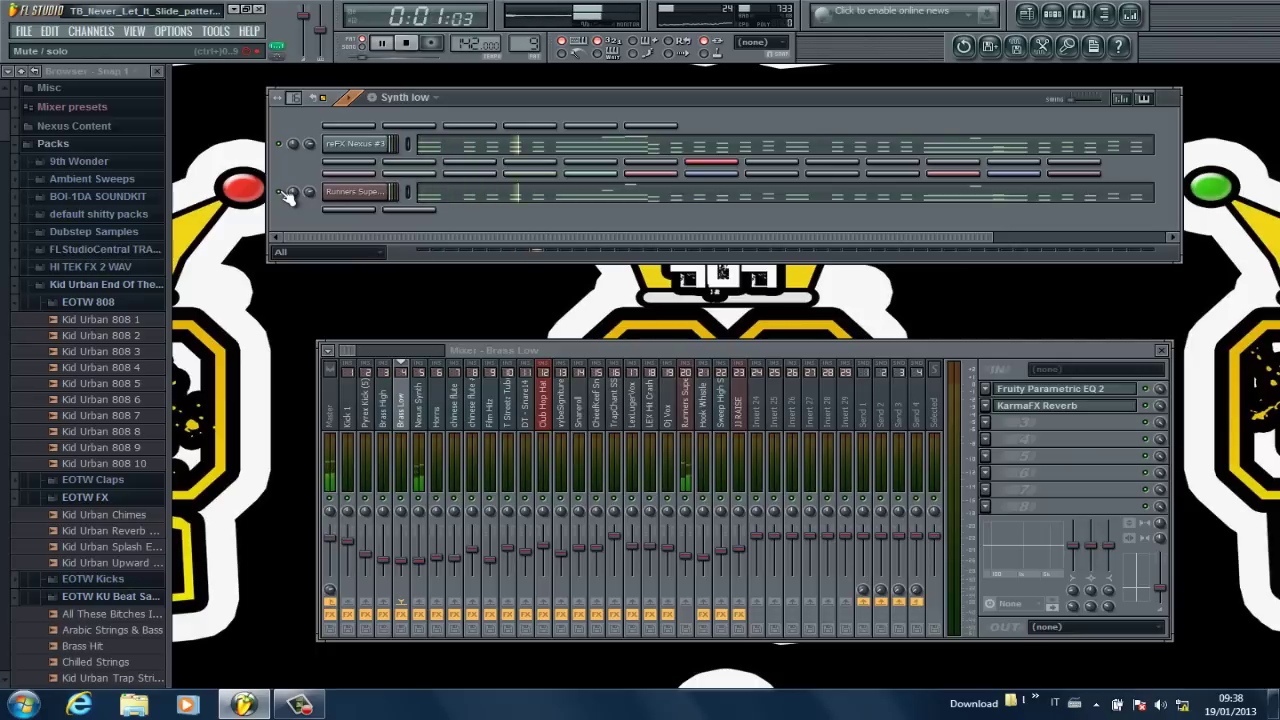
click(640, 152)
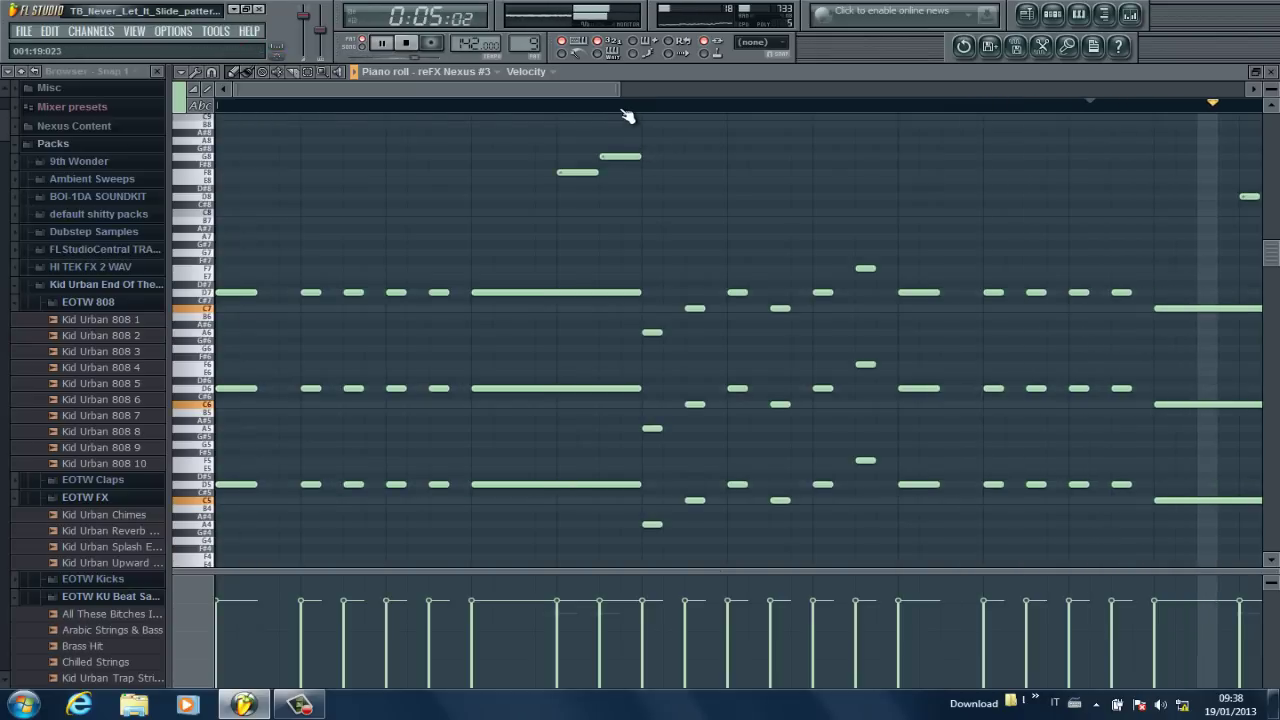
click(1272, 73)
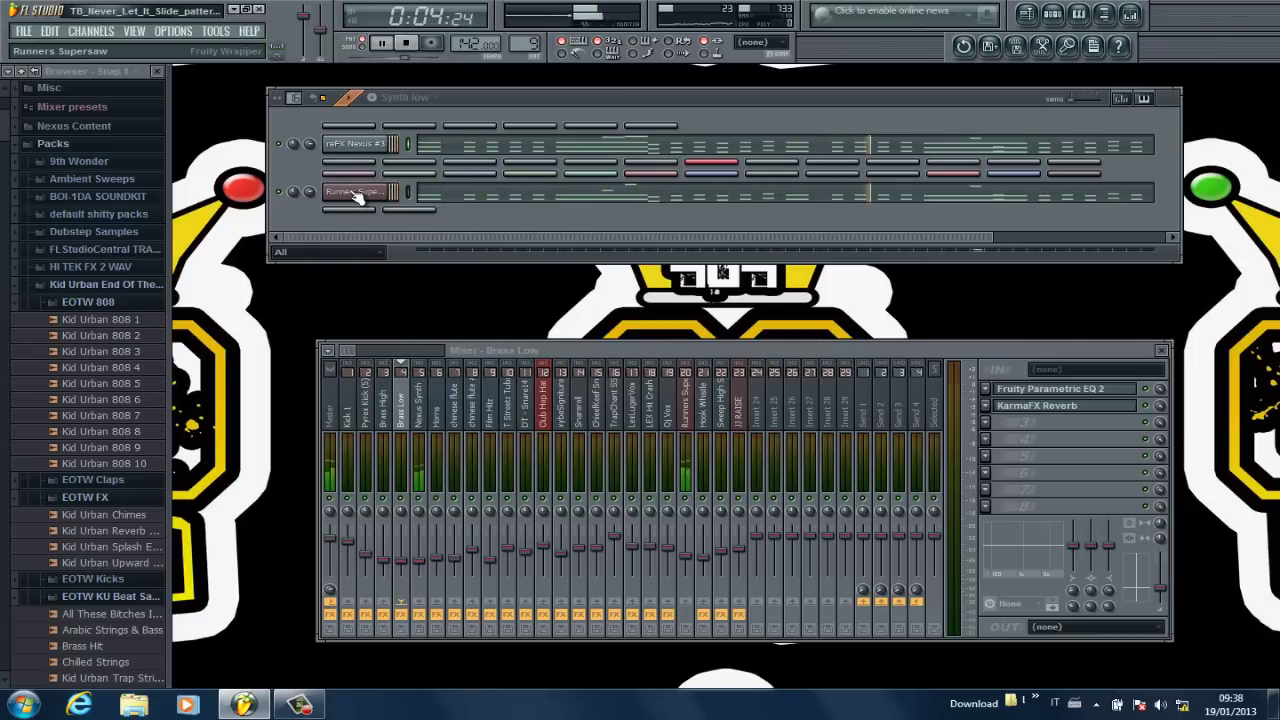
- Show the RunnersSuperSaw_JJ preset of the Runners Supersaw channel and play that channel soloed
click(360, 194)
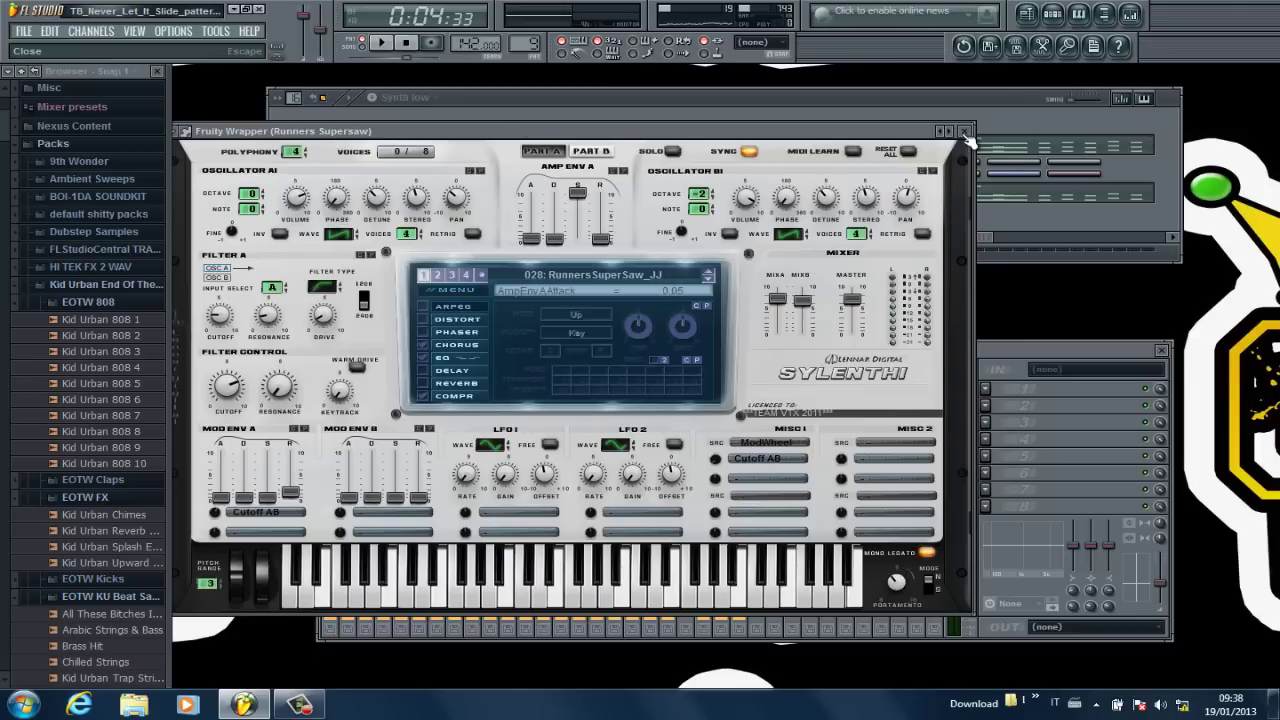
click(674, 104)
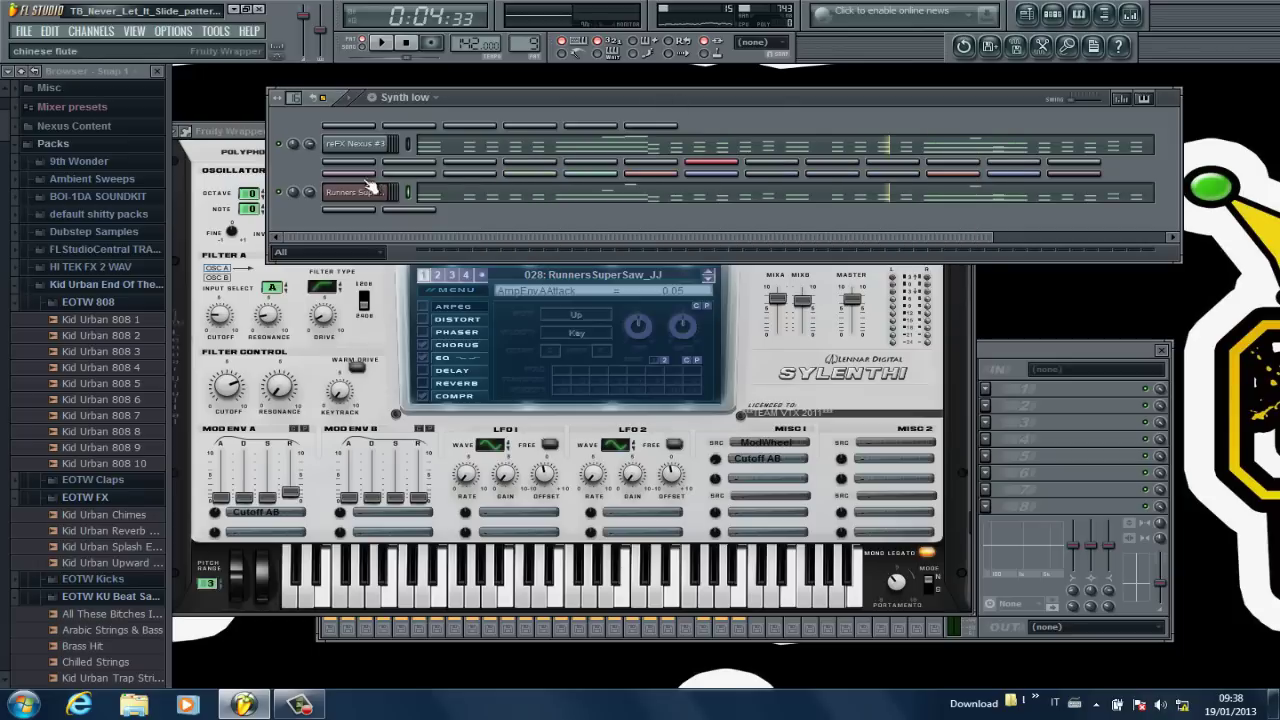
right_click(280, 195)
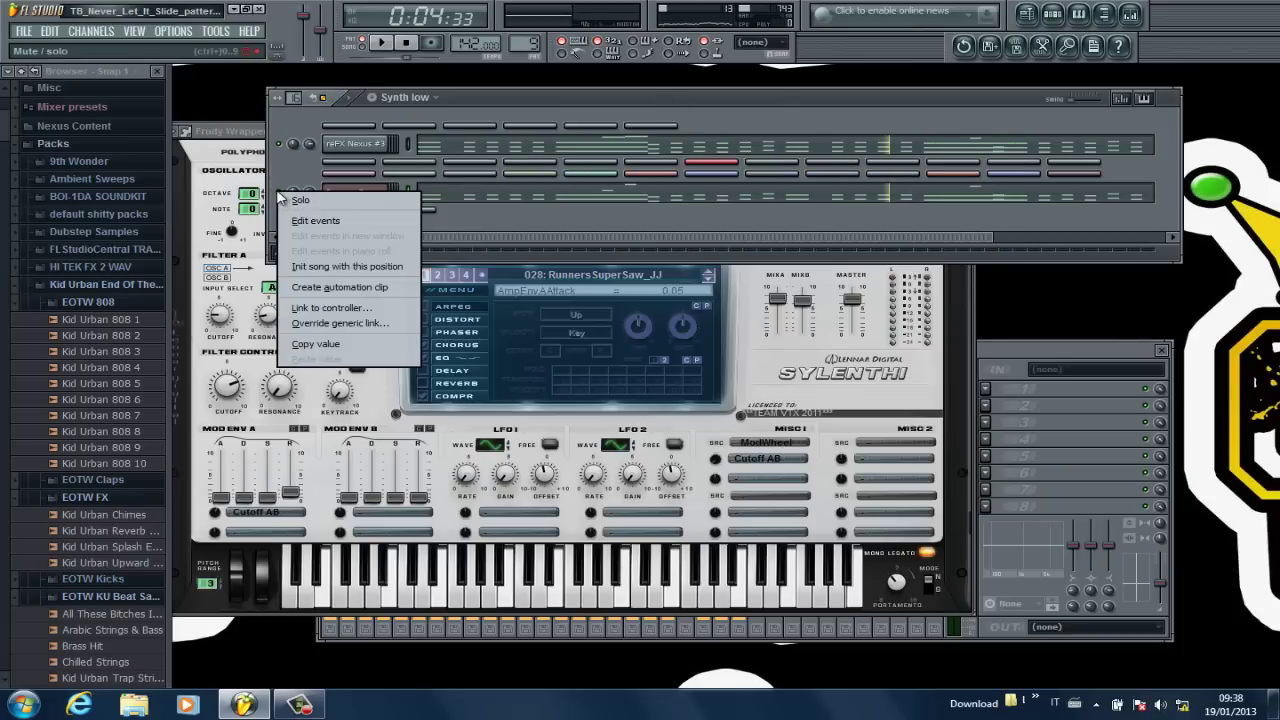
click(283, 193)
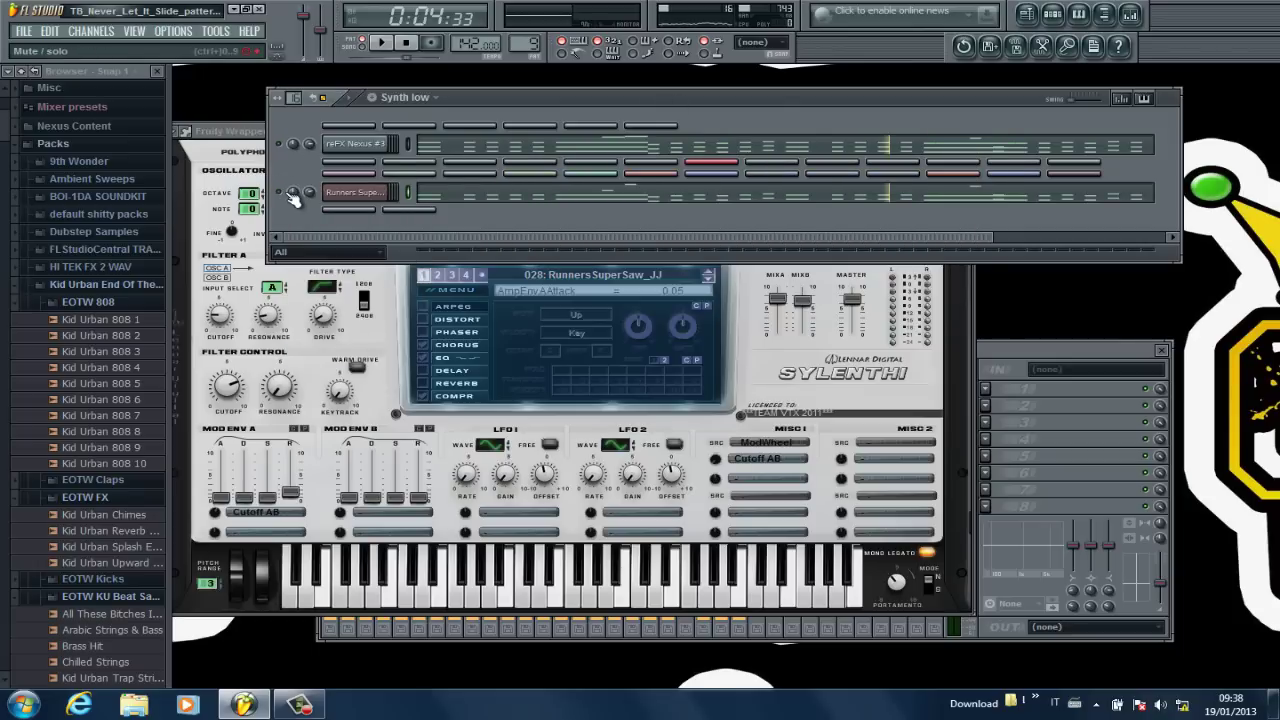
key(space)
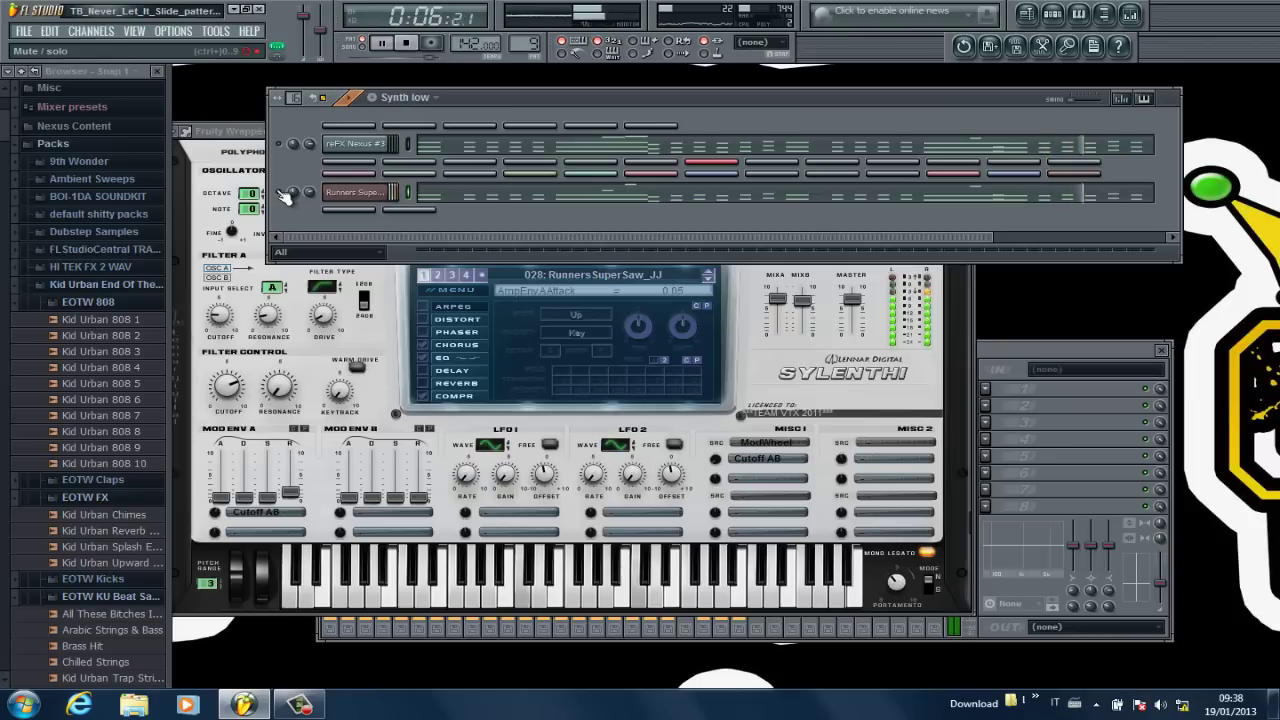
- Show the LD Plastix Lead preset loaded in reFX Nexus #3 and return to the Synth low channels
click(372, 147)
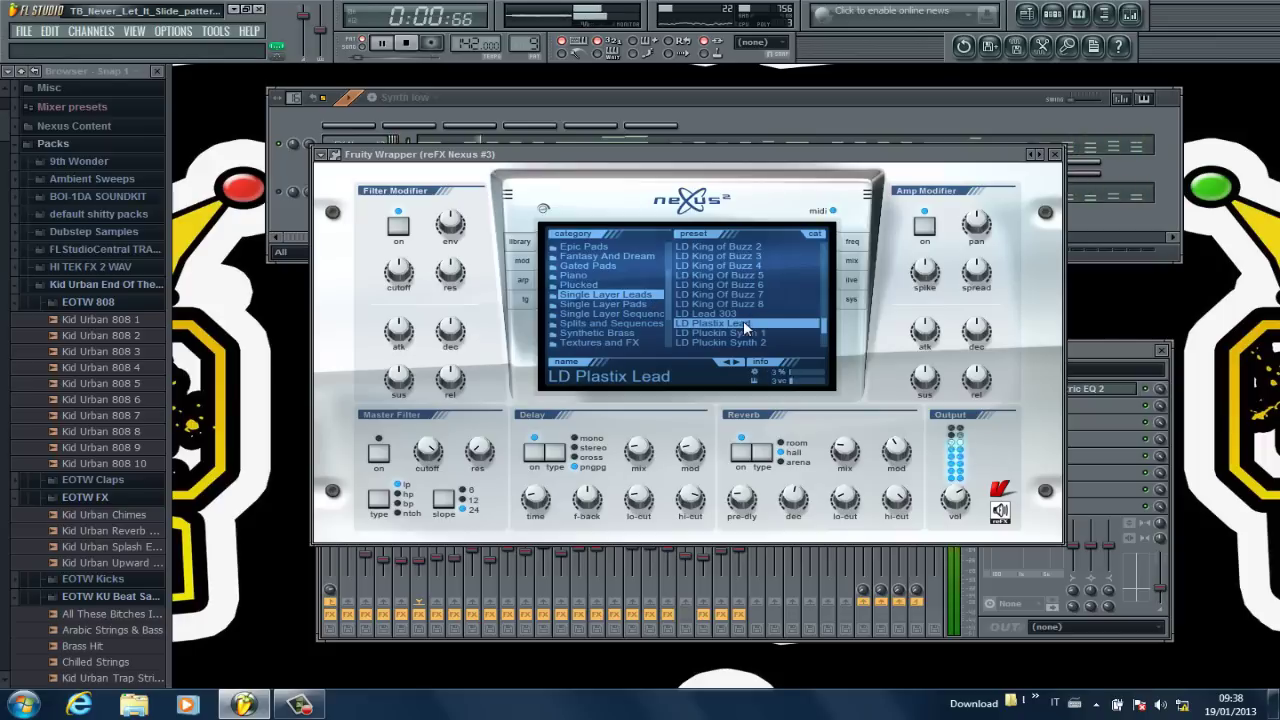
click(748, 97)
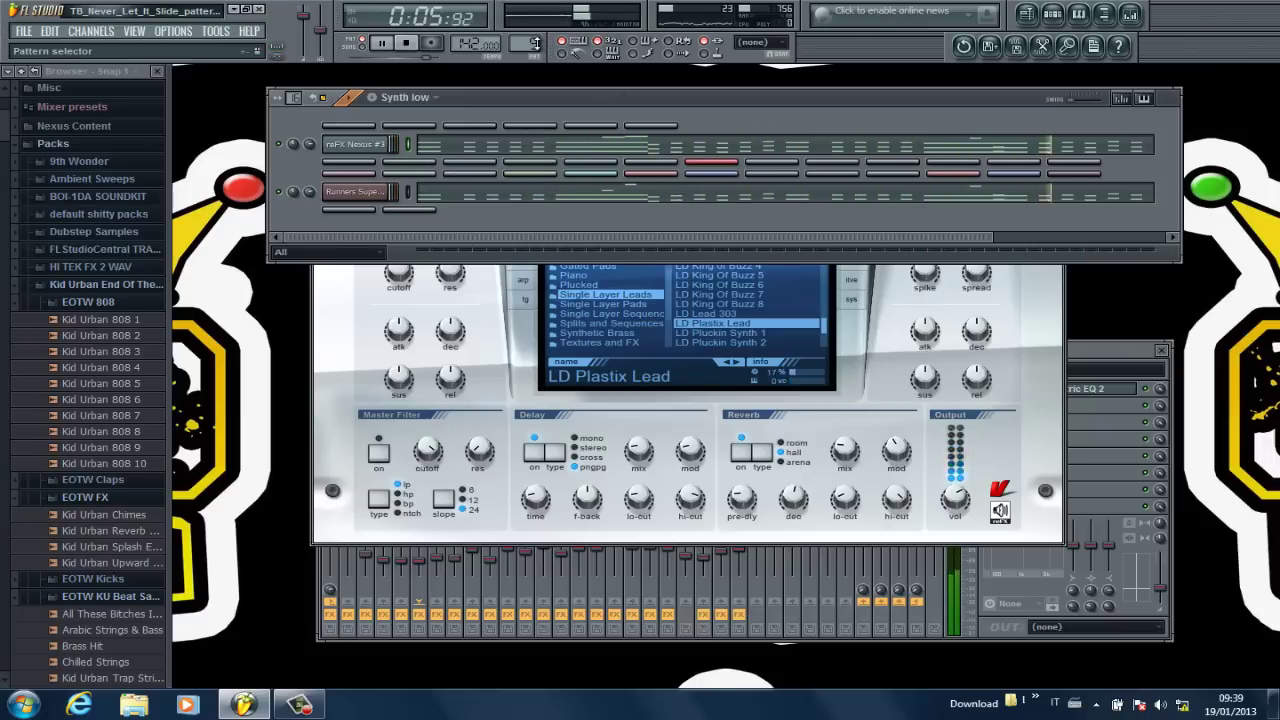
- Switch to the Synth High pattern and examine its reFX Nexus #3 notes up to the F9, G9 and D9 slide notes
drag(537, 43, 535, 31)
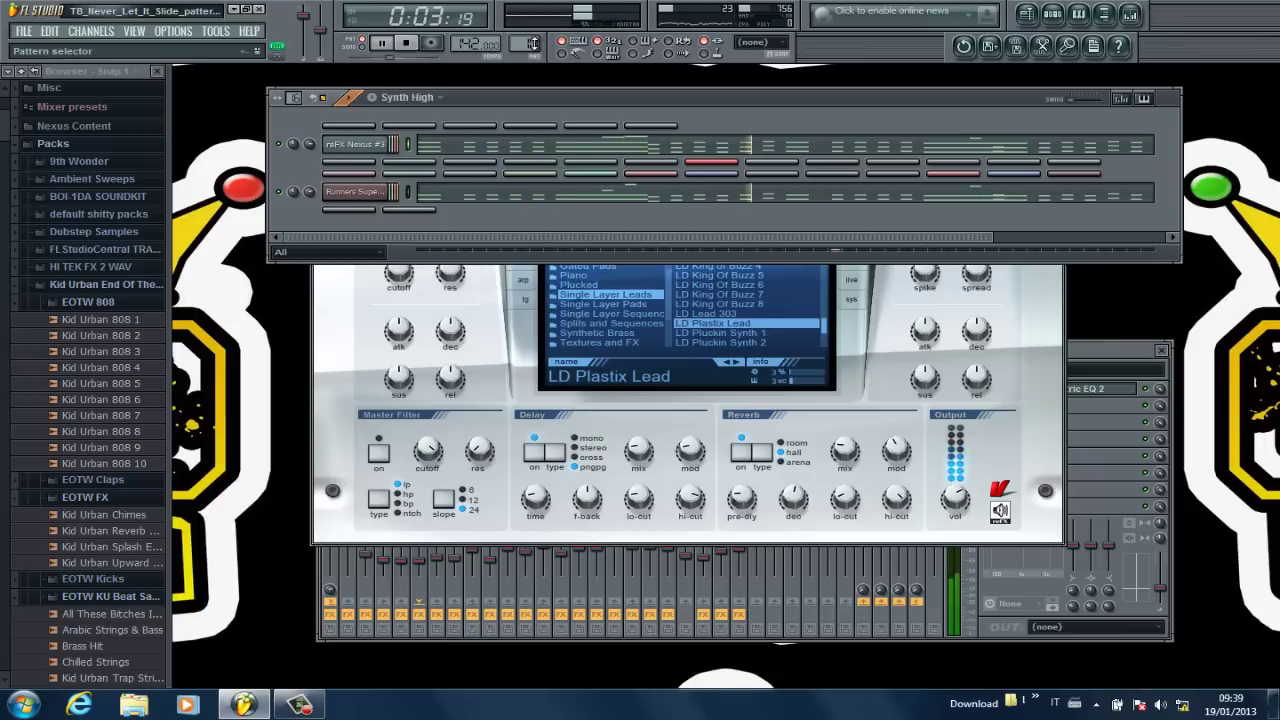
click(640, 146)
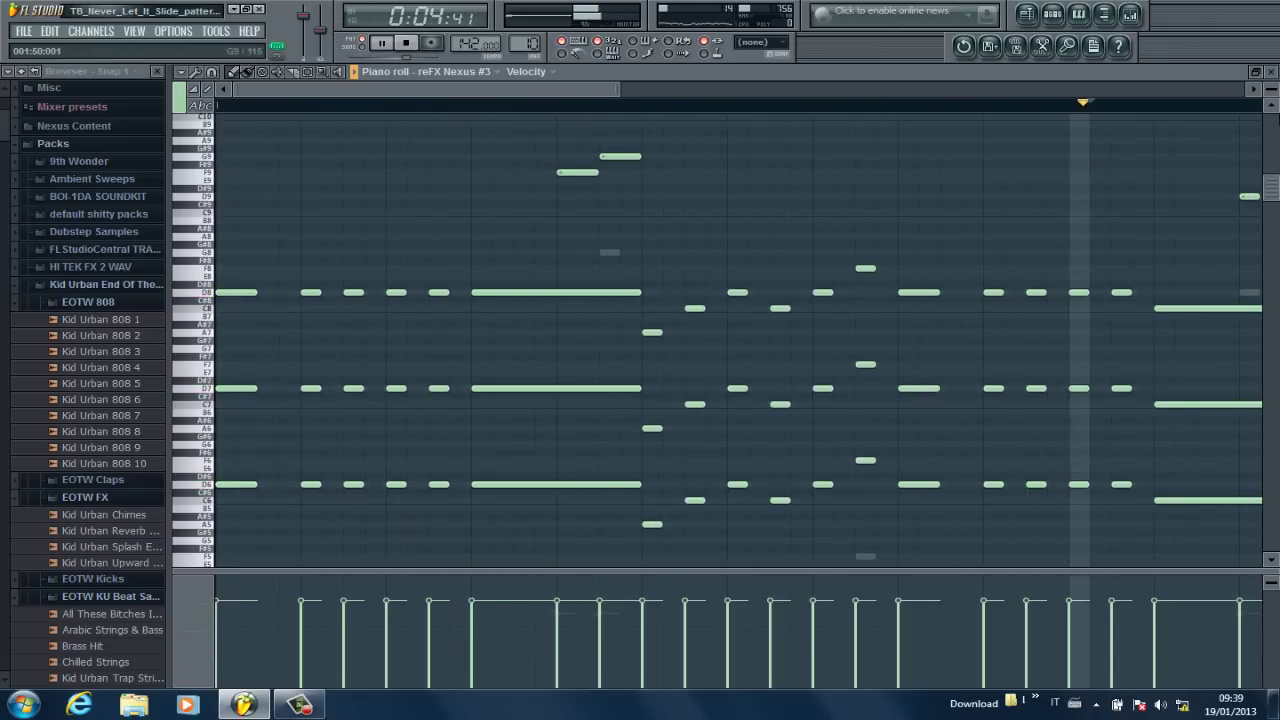
drag(1271, 89, 1271, 30)
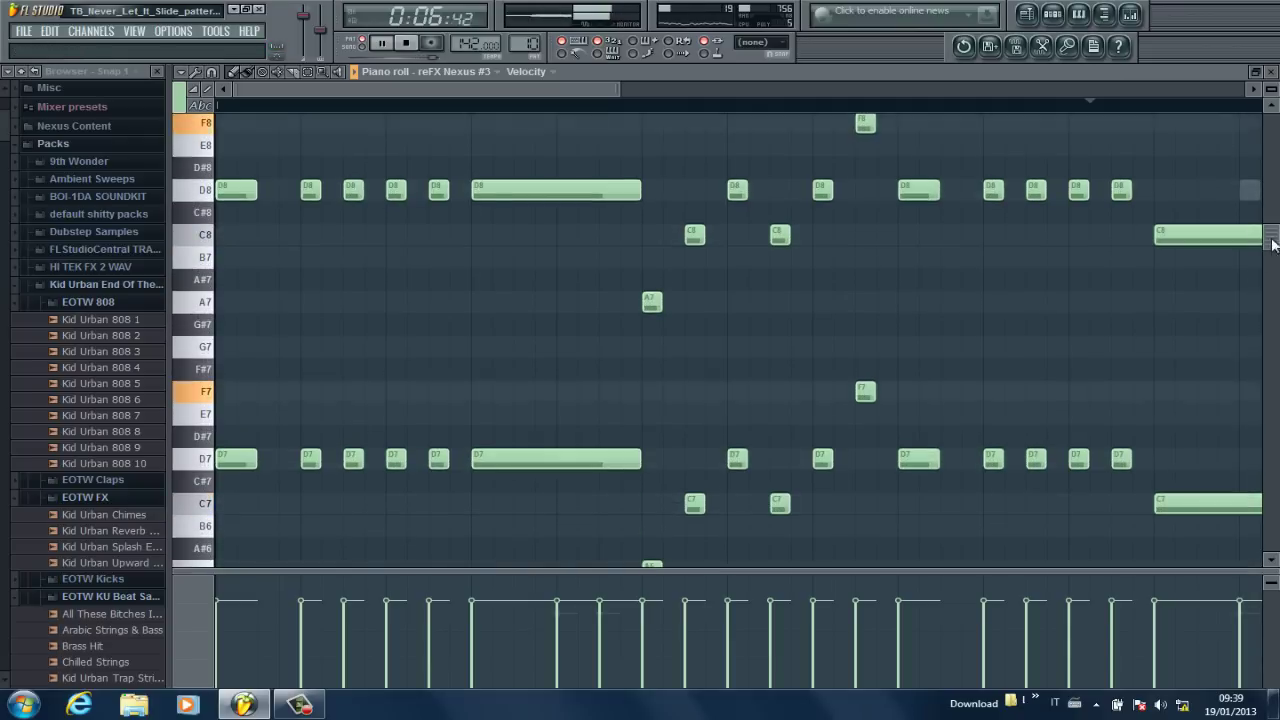
drag(1271, 238, 1270, 164)
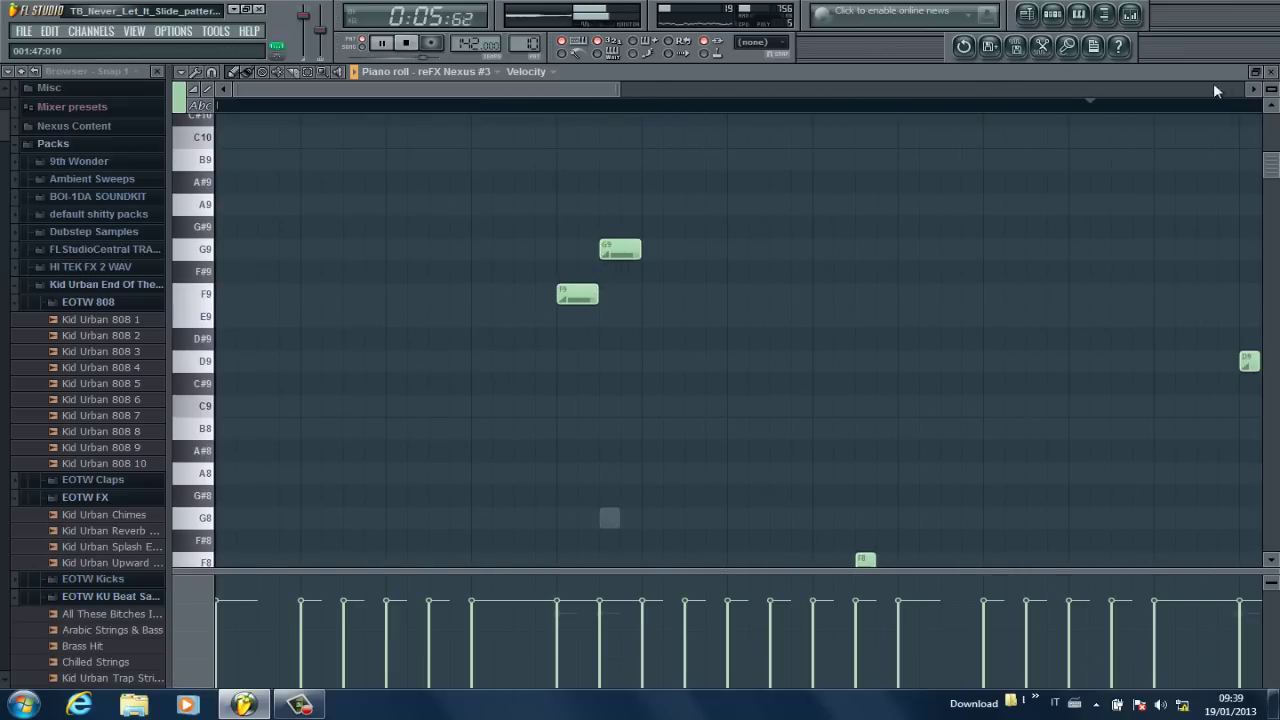
click(1271, 73)
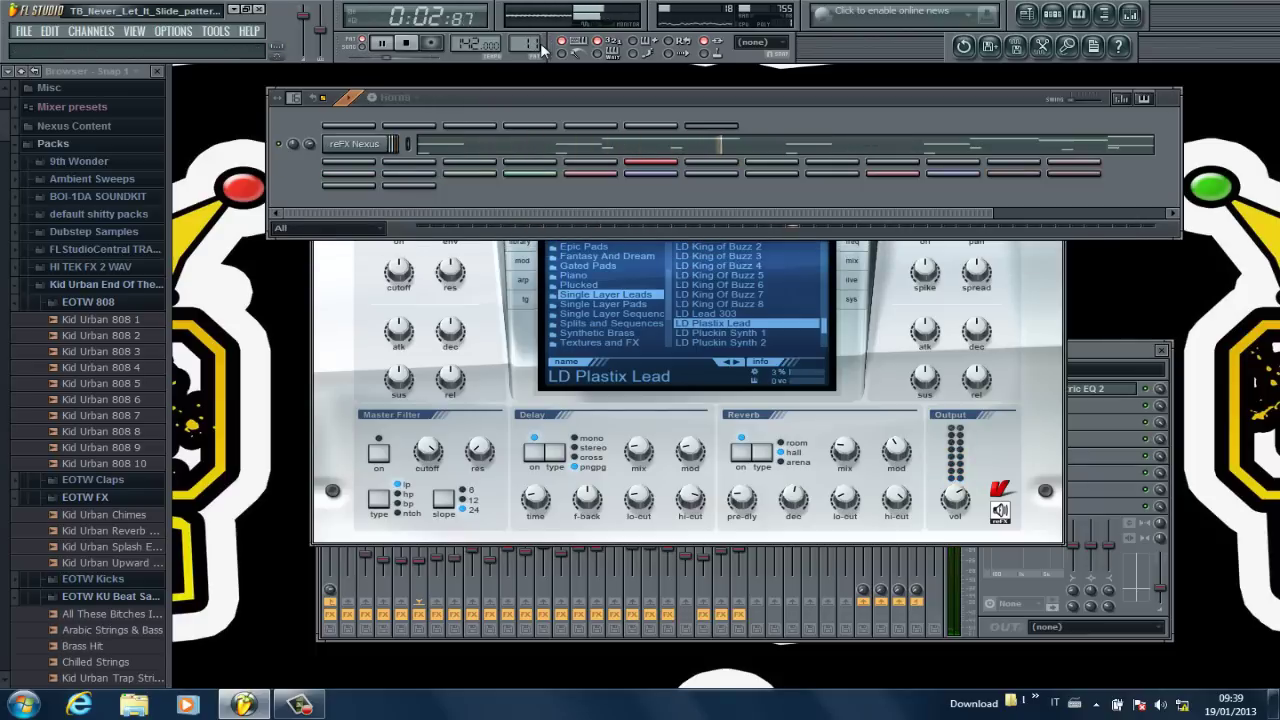
- Examine the whole bar of reFX Nexus notes in the Horns pattern's piano roll and close it
click(508, 150)
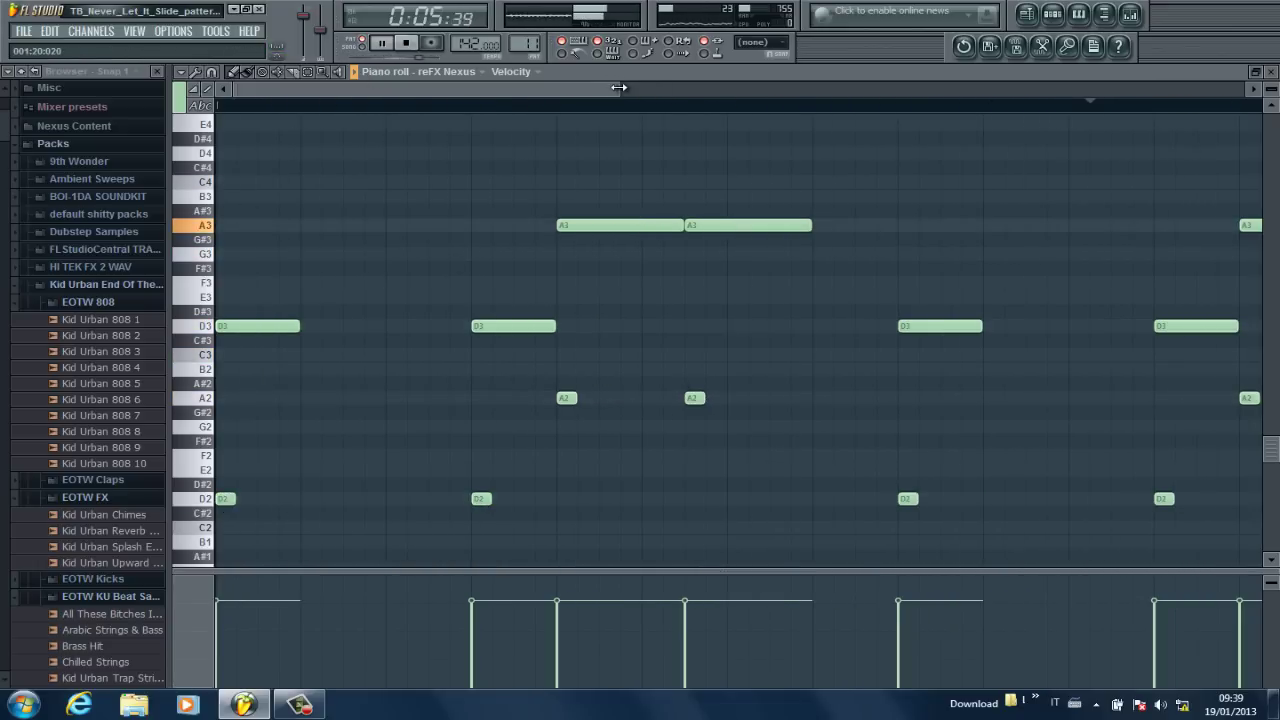
drag(619, 88, 1008, 88)
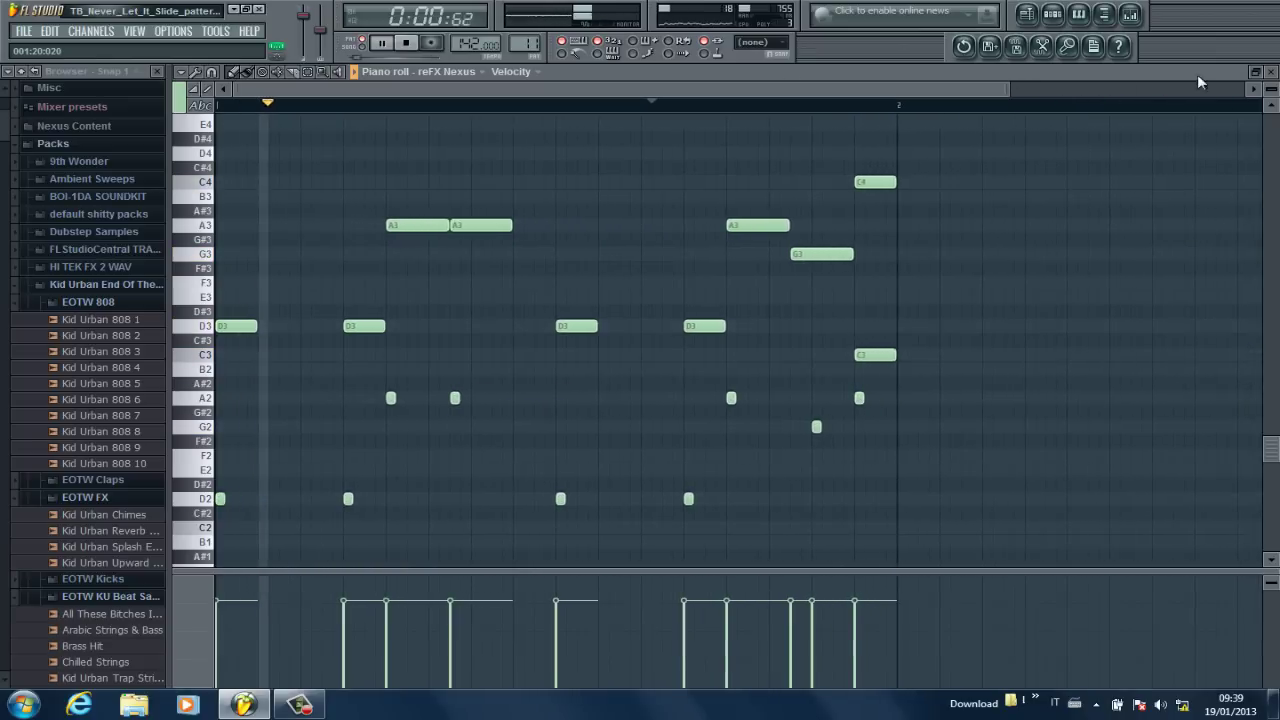
click(1272, 72)
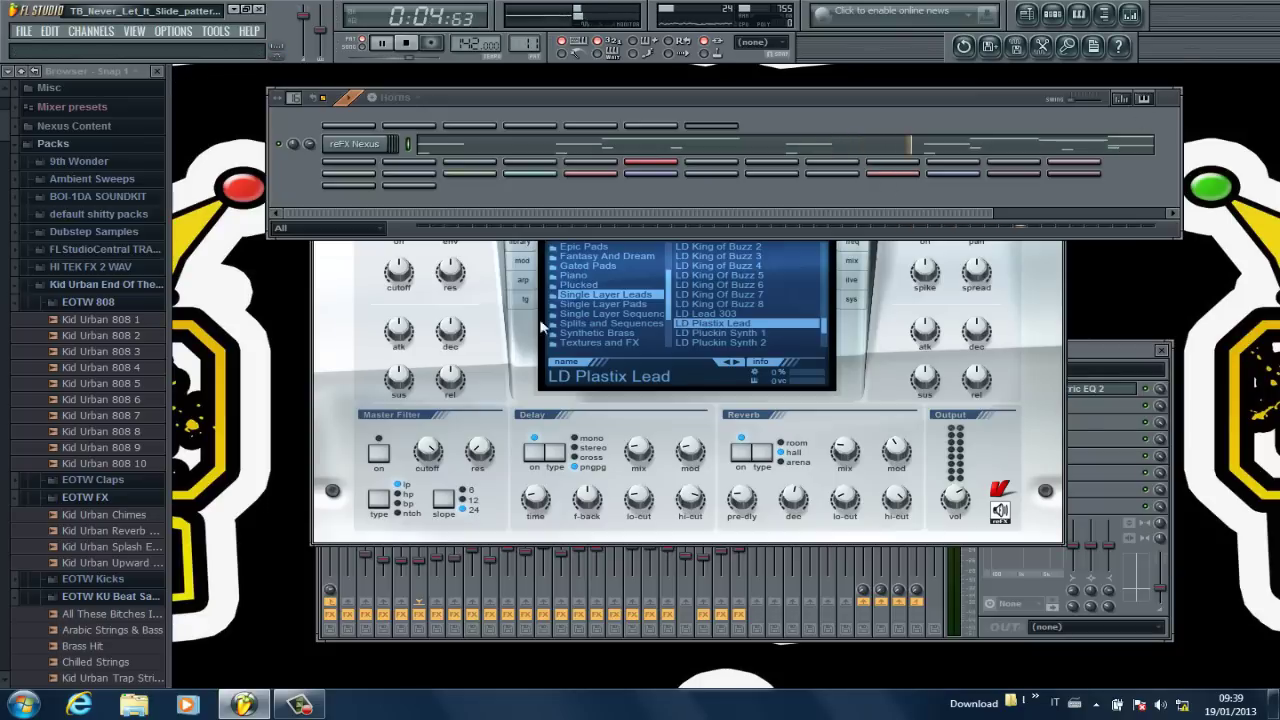
- Close the reFX Nexus #3 plugin and show the Split Horns Strings preset loaded for the Horns channel
click(1036, 262)
click(1055, 155)
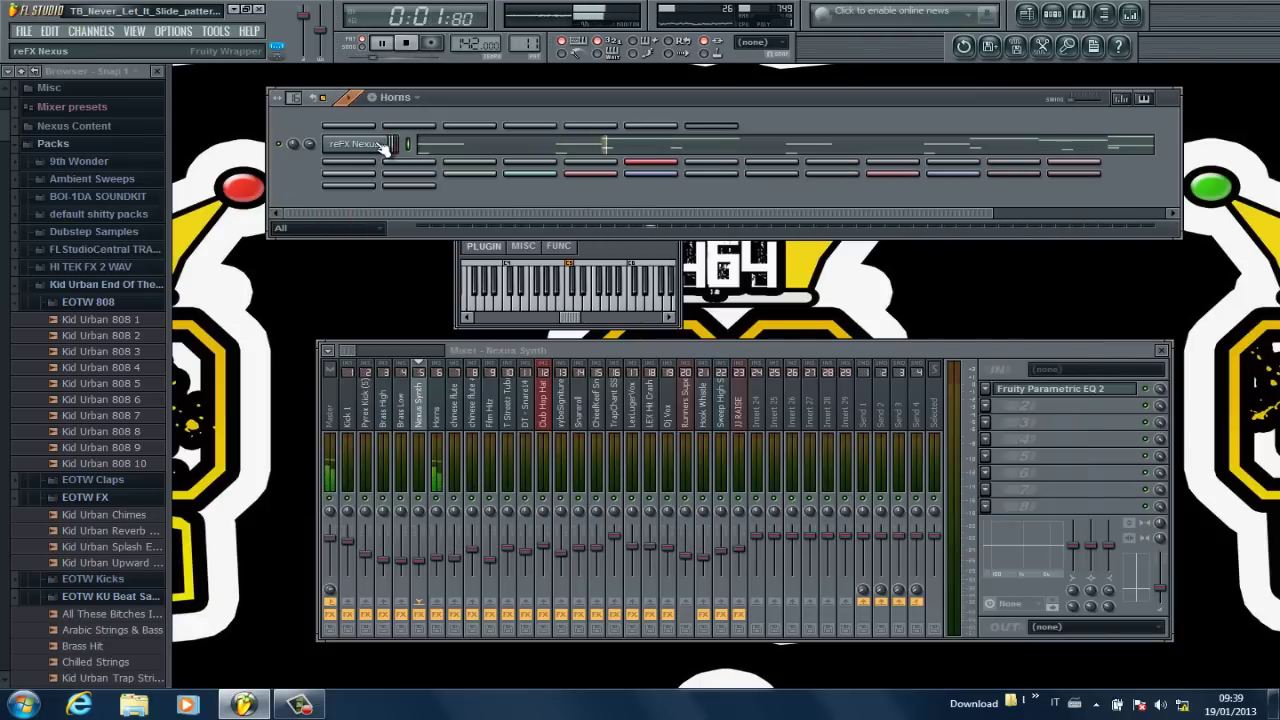
click(383, 145)
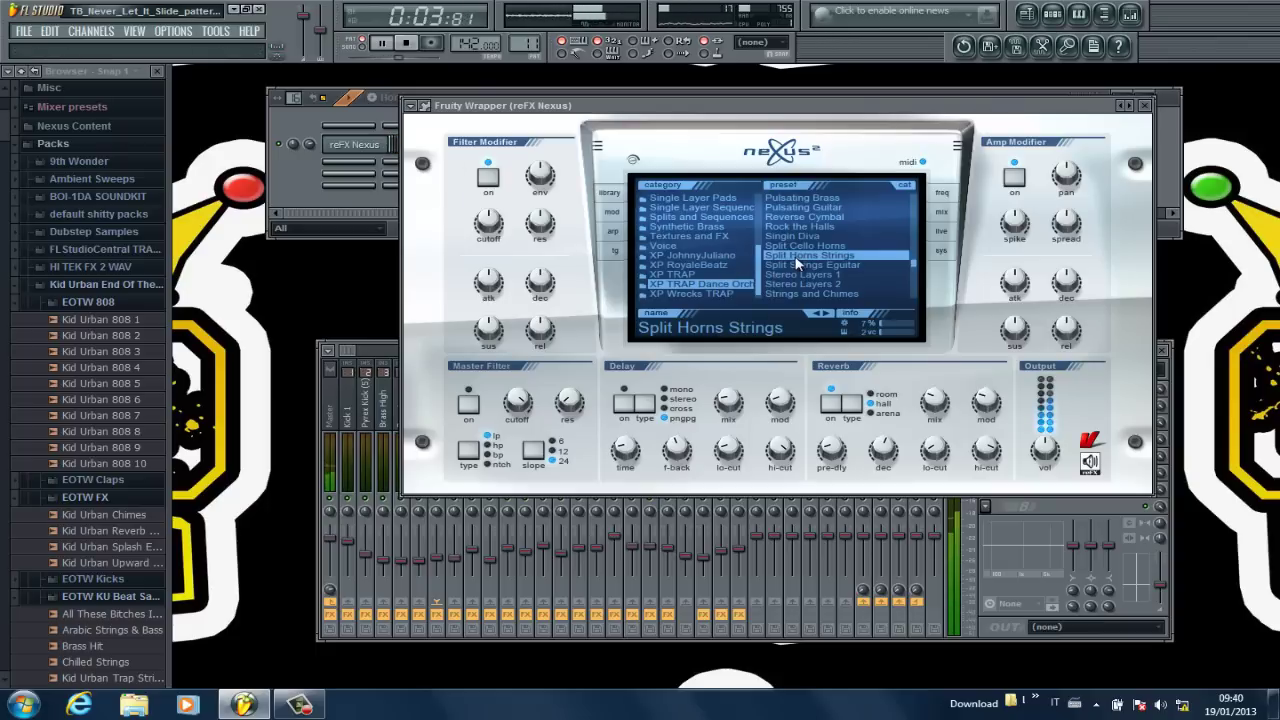
click(1147, 106)
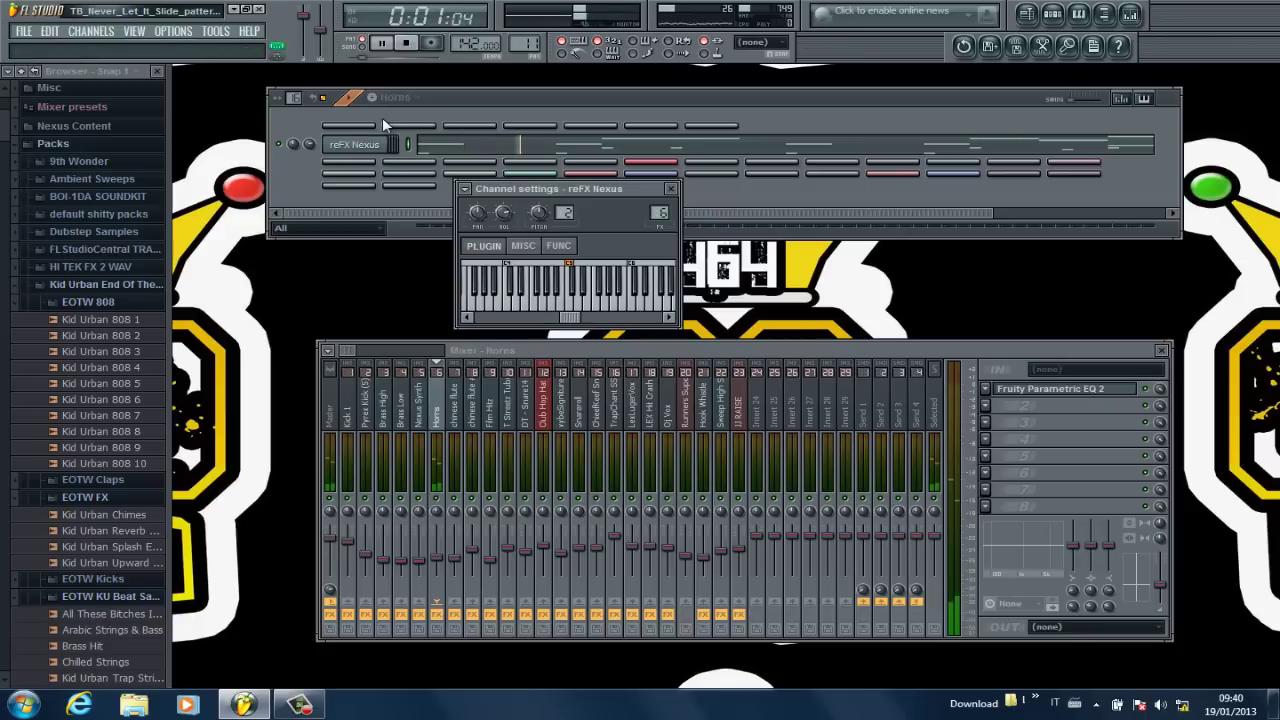
- Switch to the chinese flute pattern, show its Chinese Flute preset and examine the full note sequence in the piano roll
scroll(530, 45, up, 1)
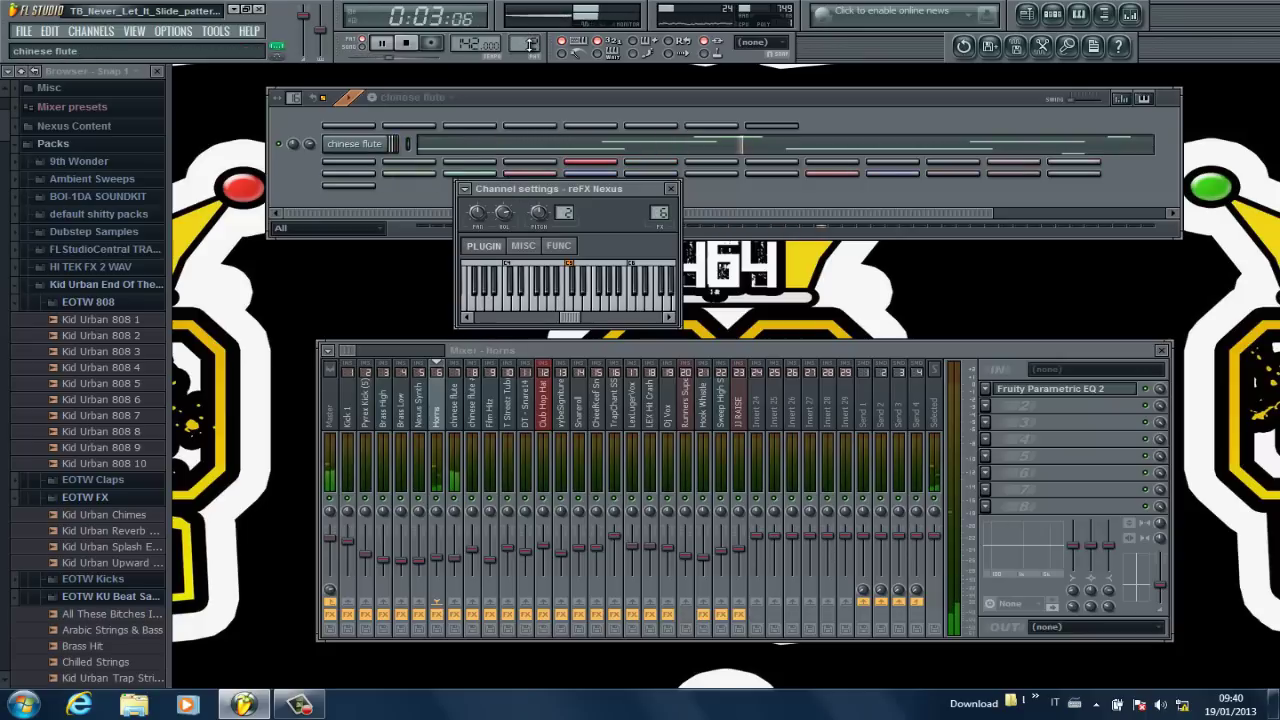
click(352, 147)
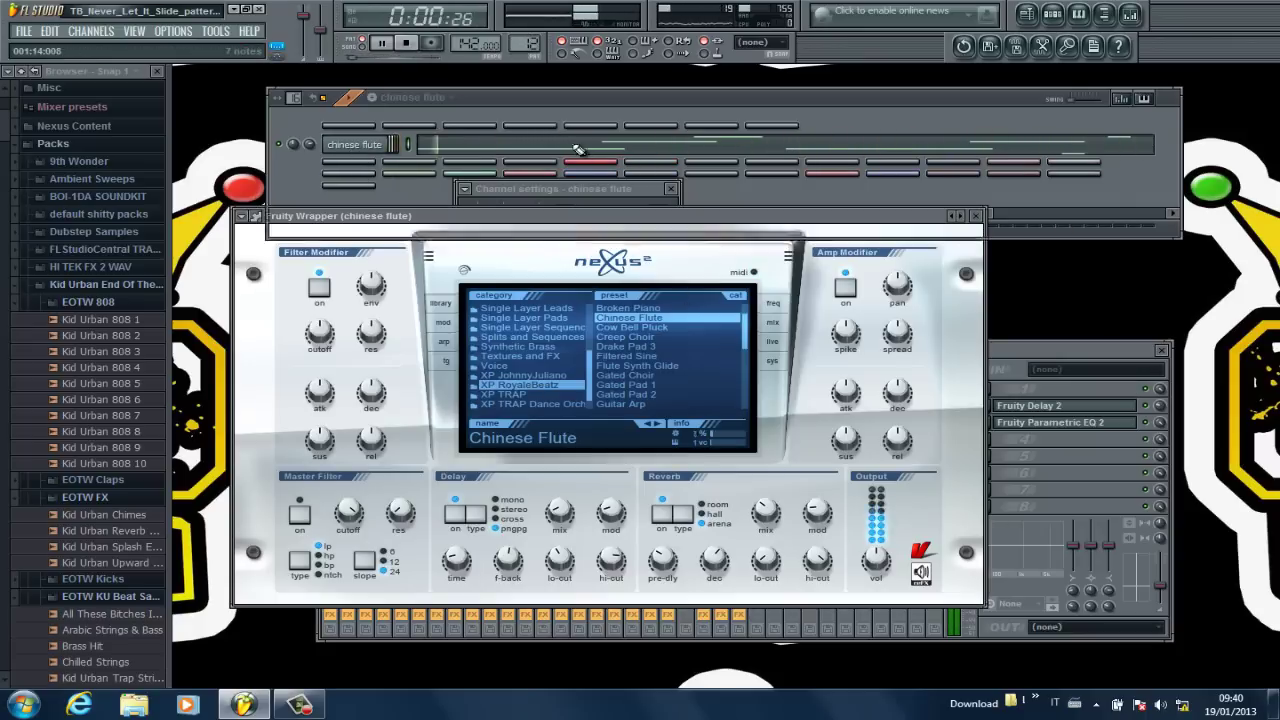
click(578, 148)
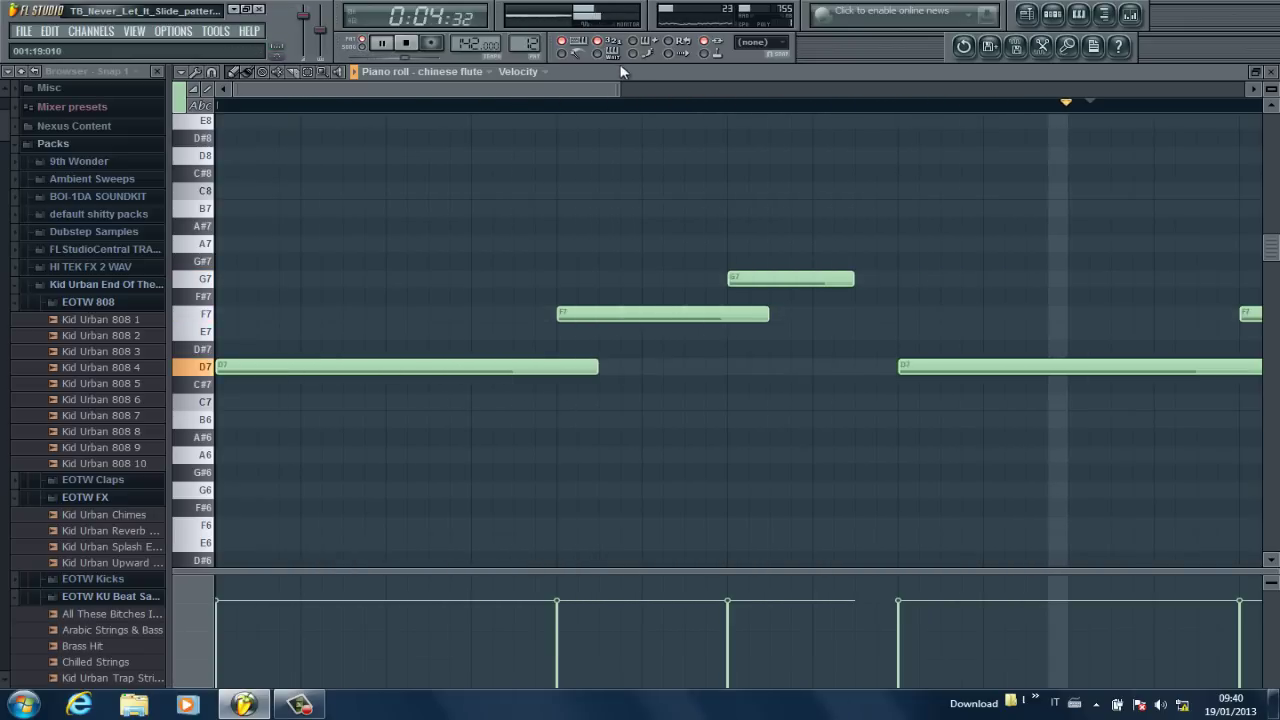
drag(619, 89, 886, 98)
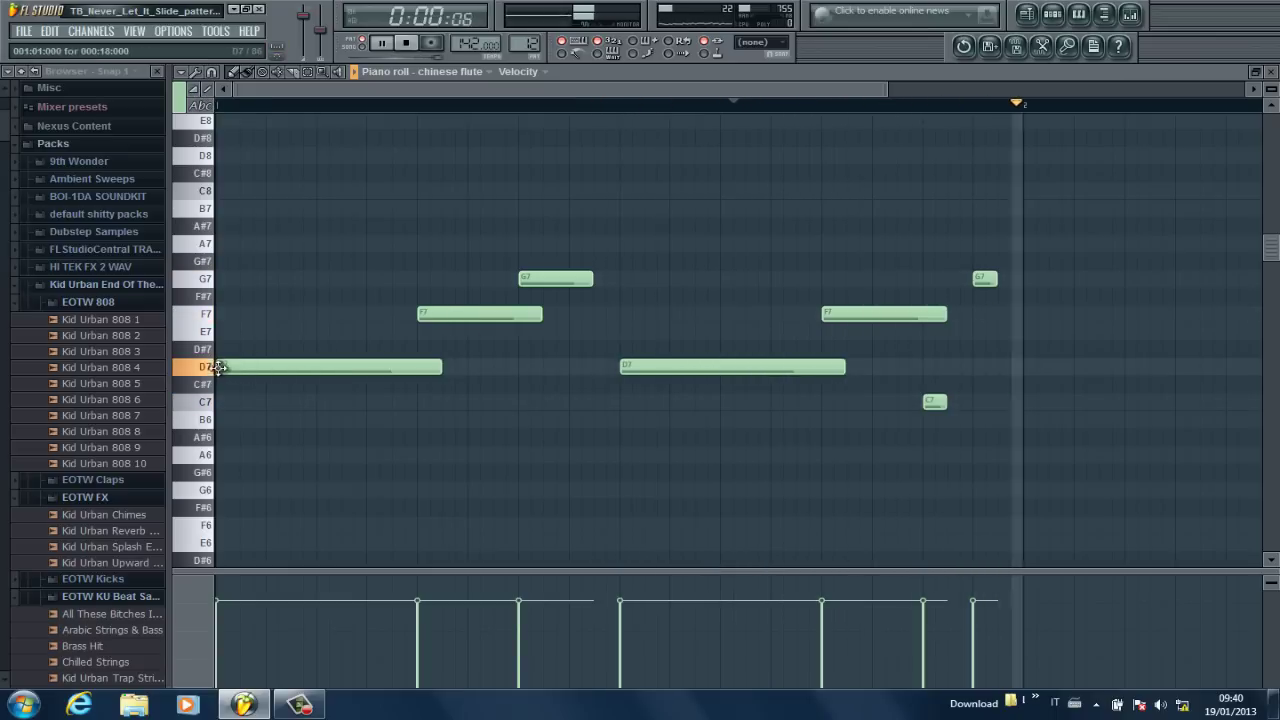
click(1271, 76)
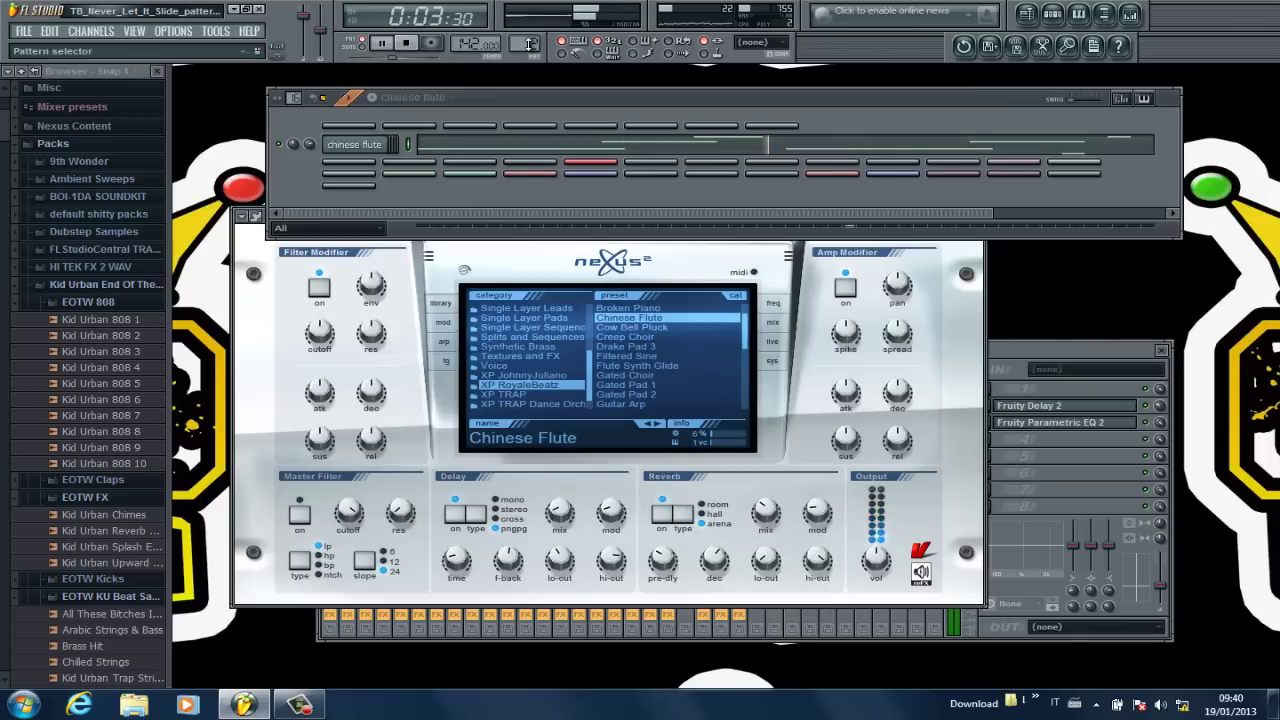
- Switch to the chinese flute #2 pattern, examine its melody doubled across octaves in the piano roll and close it
drag(533, 46, 533, 38)
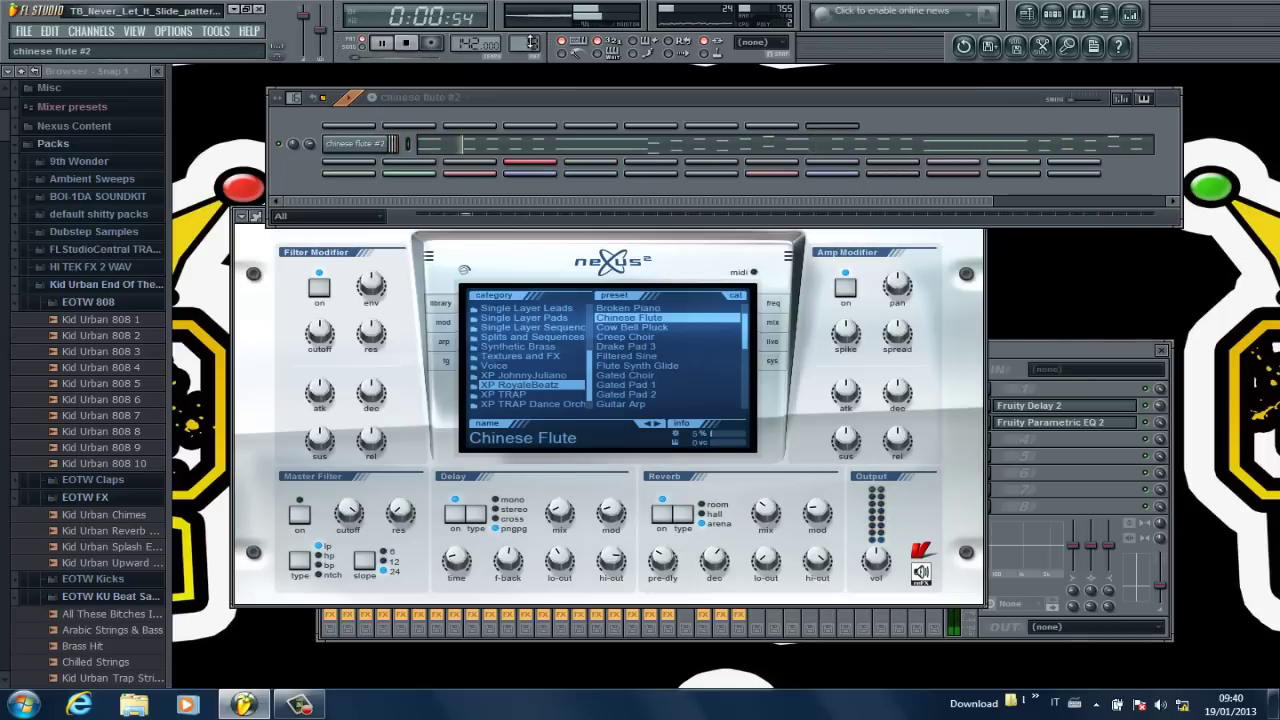
click(520, 140)
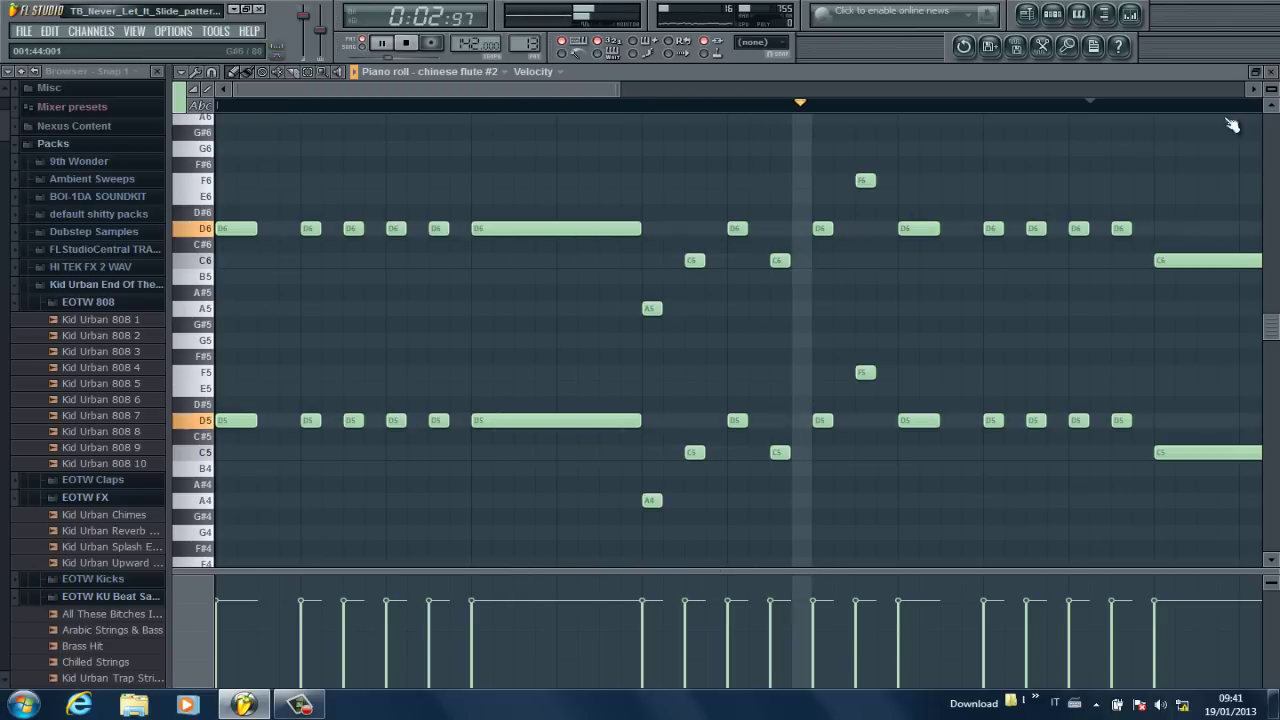
click(1272, 72)
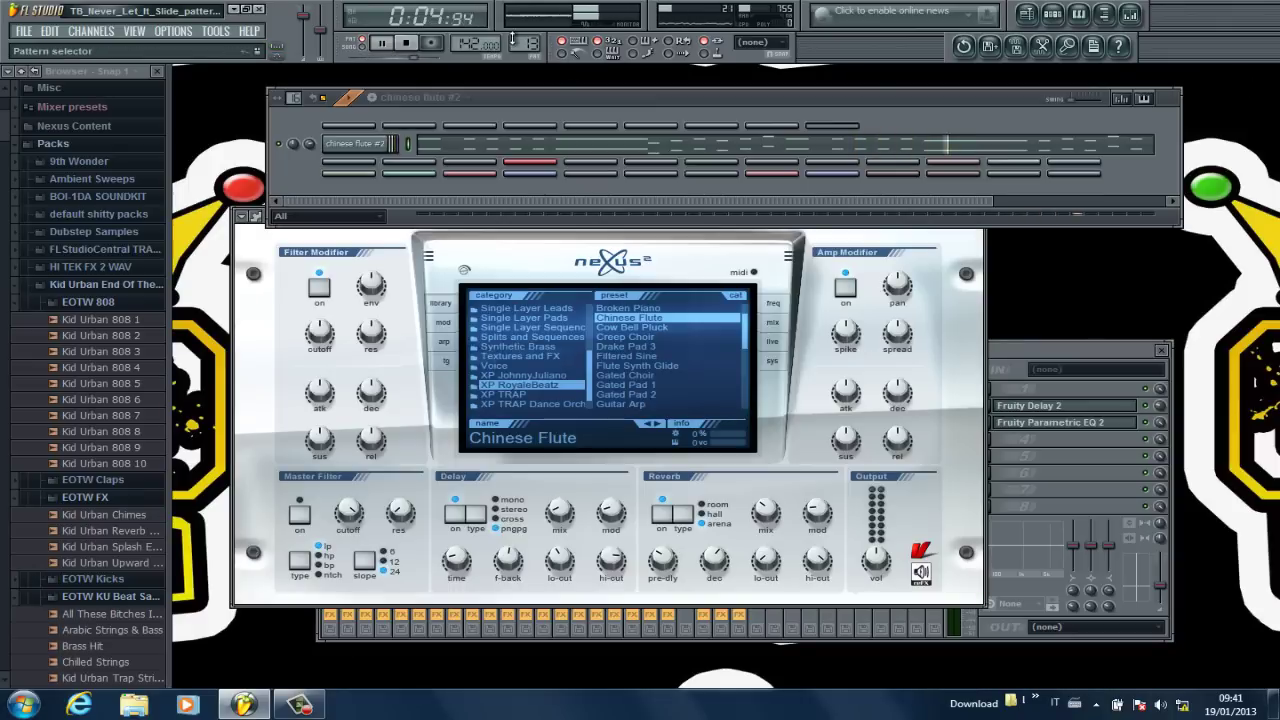
- Switch to the Film Hitz pattern, examine its D4 and A4 notes in the piano roll and close it
drag(533, 44, 533, 36)
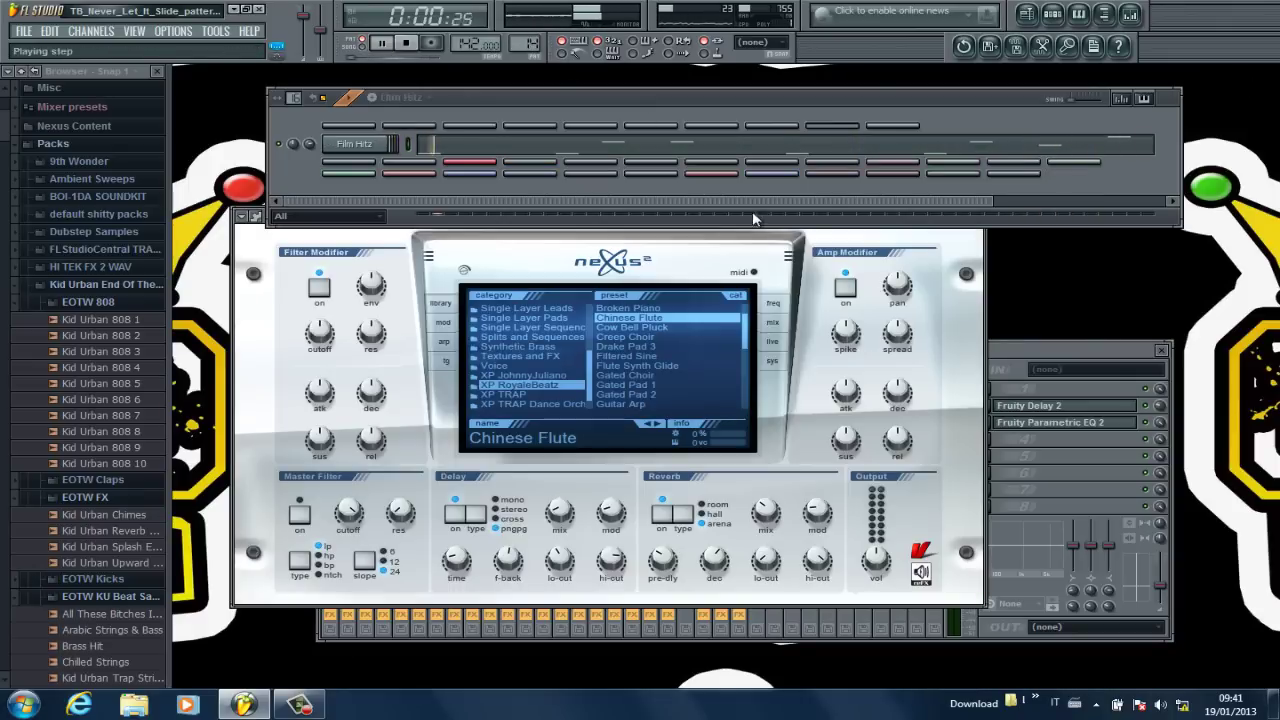
click(716, 152)
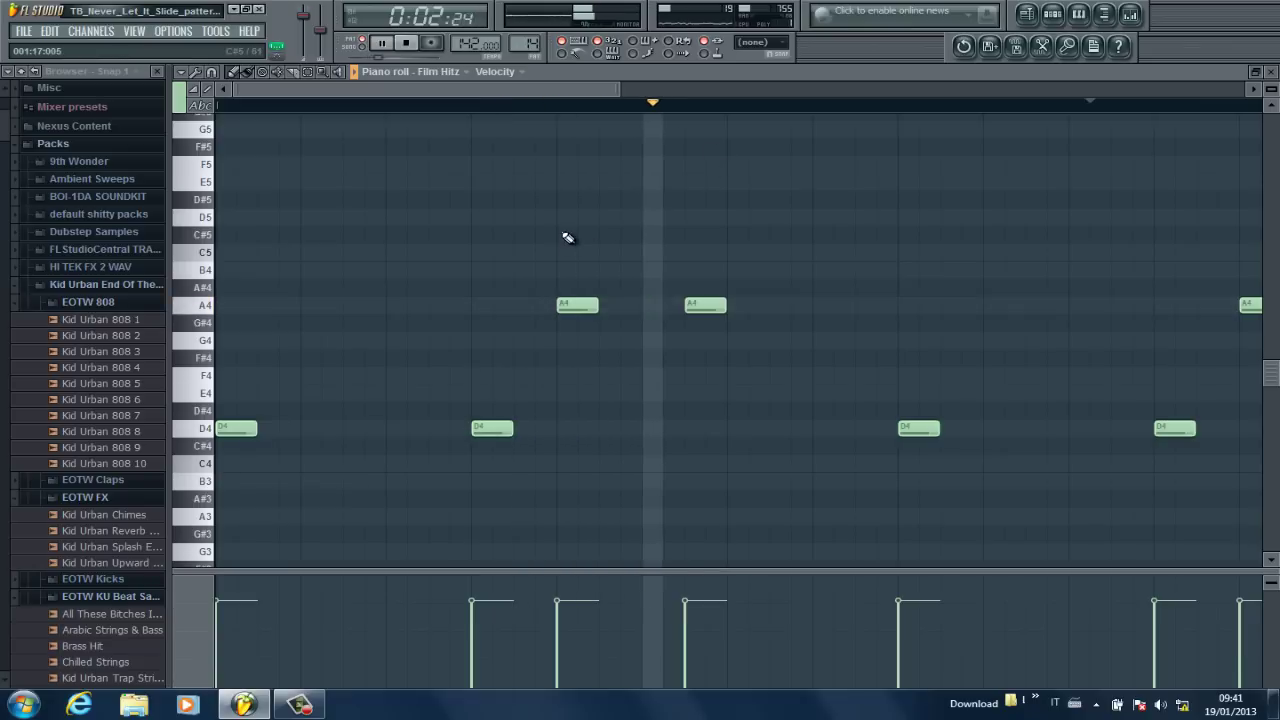
click(1271, 72)
- Show the W Film Hit preset loaded for the Film Hitz channel and close the Nexus plugin
click(360, 144)
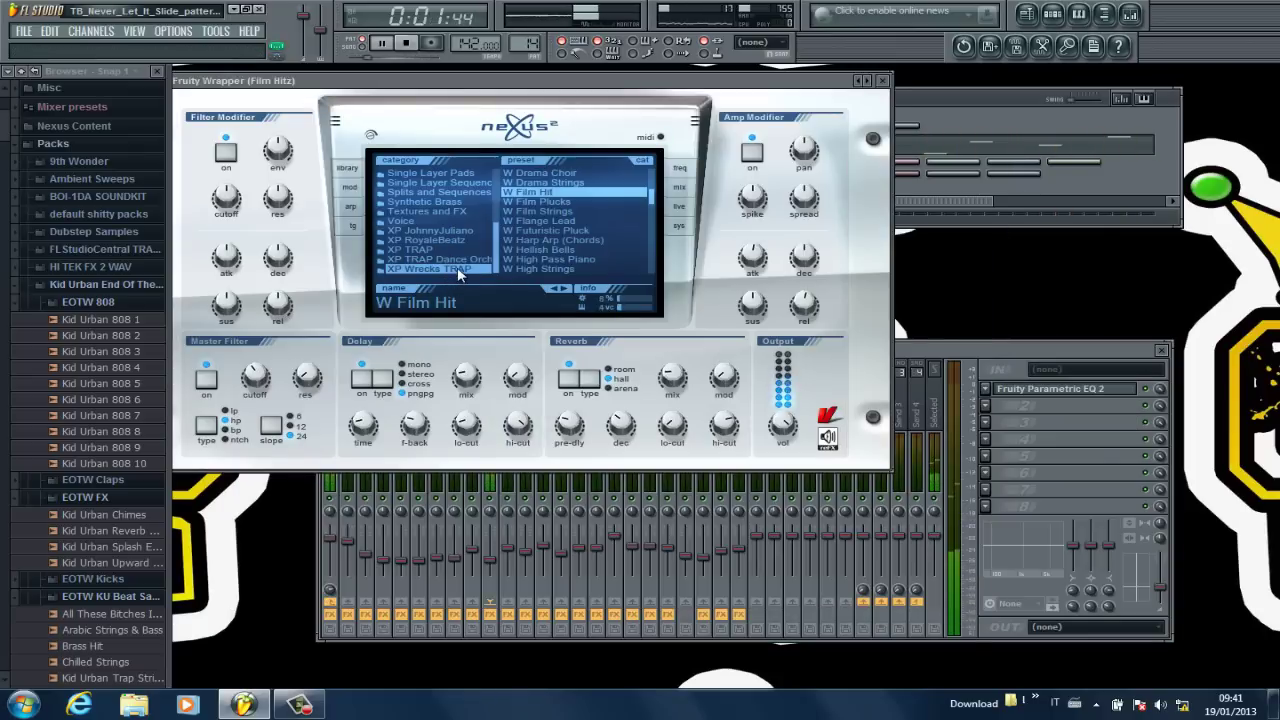
click(915, 99)
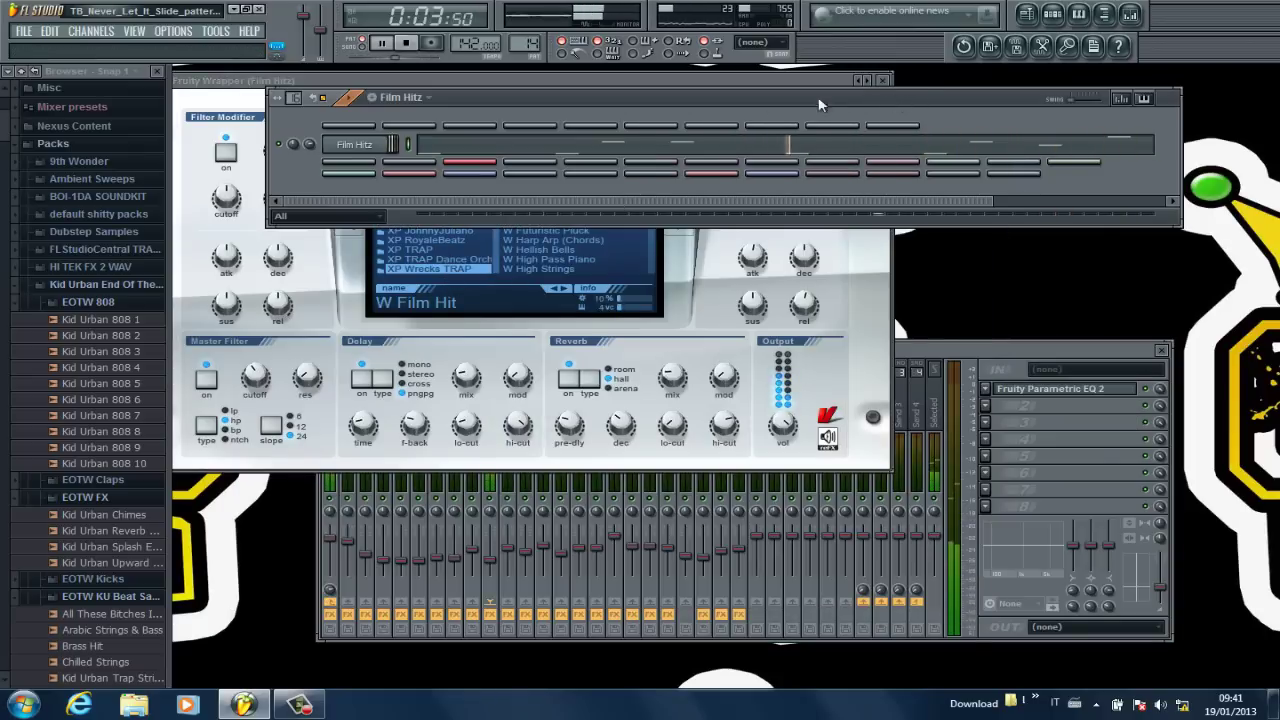
drag(872, 99, 864, 114)
click(882, 80)
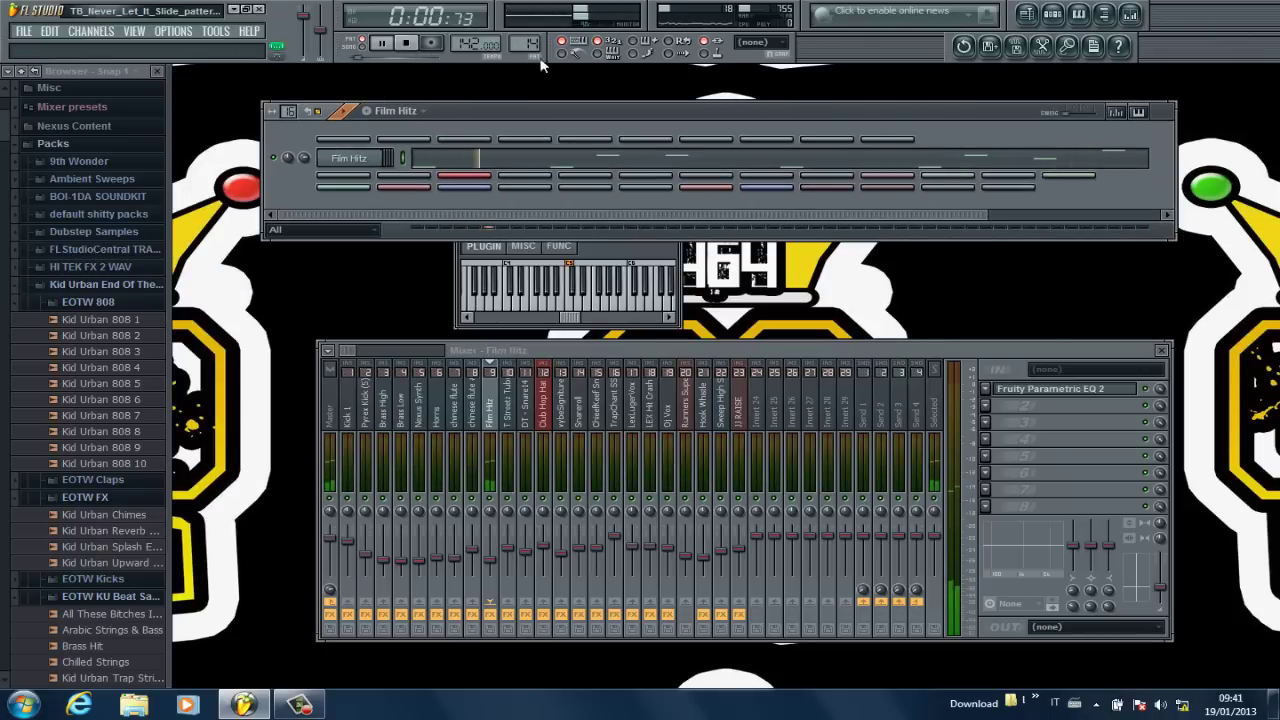
- Go past the T Streetz Tubular Bells pattern to Tub bells closure and play its closing G5 notes in the piano roll
drag(536, 43, 539, 32)
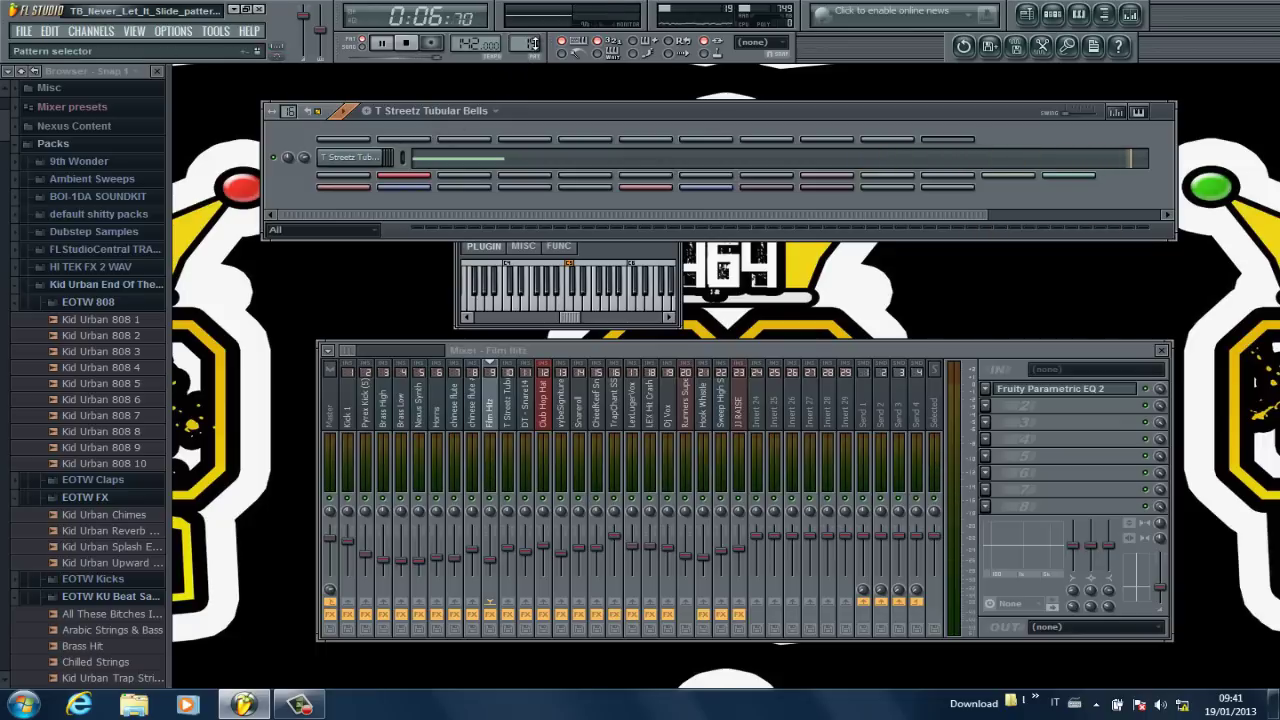
drag(540, 41, 540, 36)
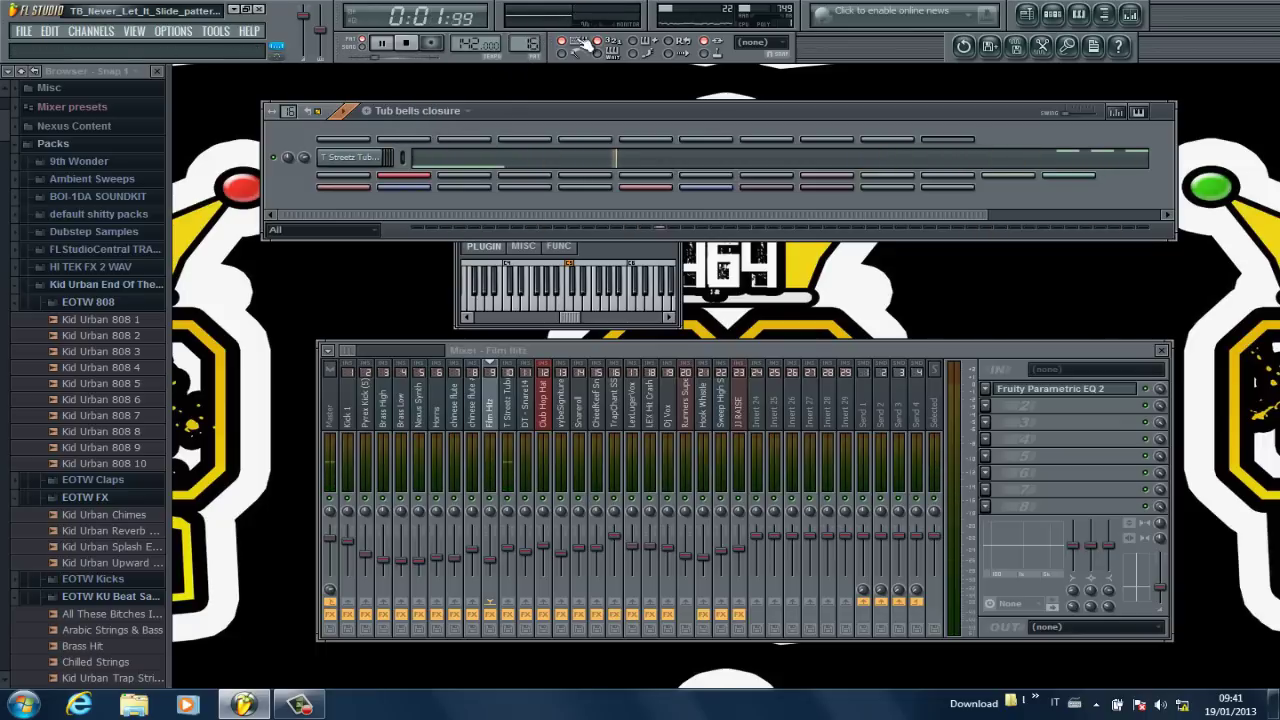
click(1134, 160)
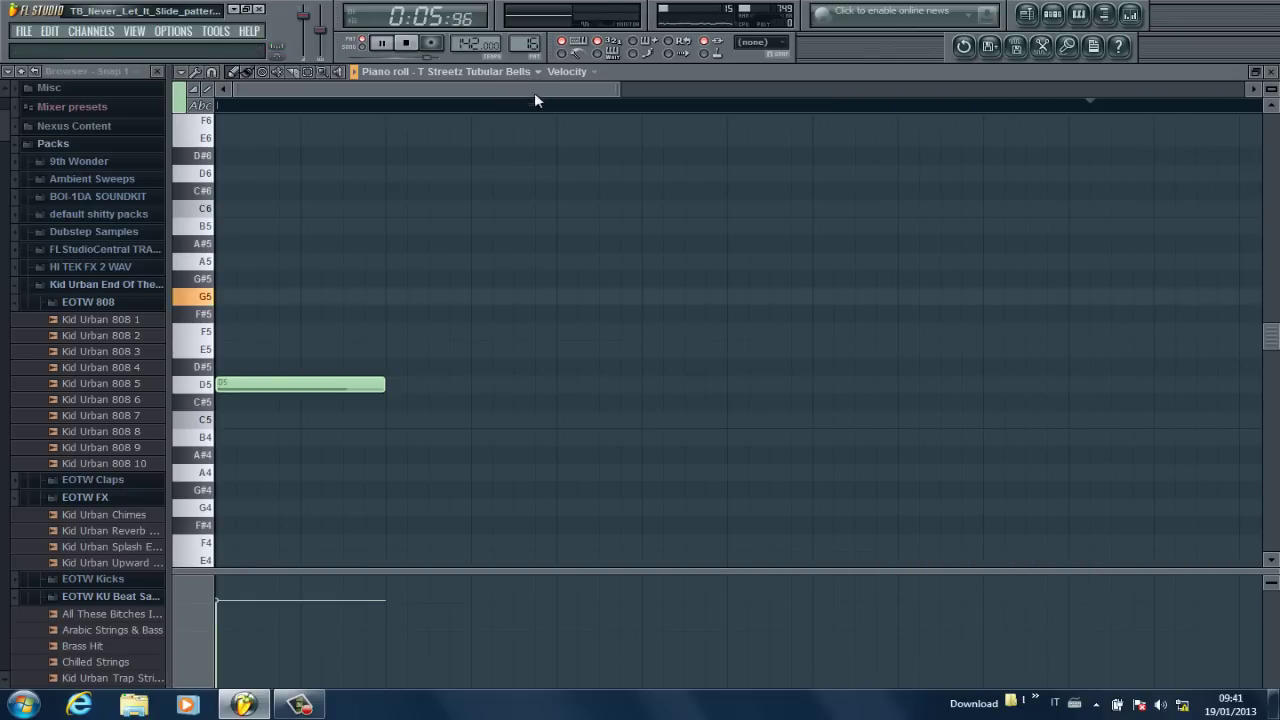
drag(535, 90, 841, 96)
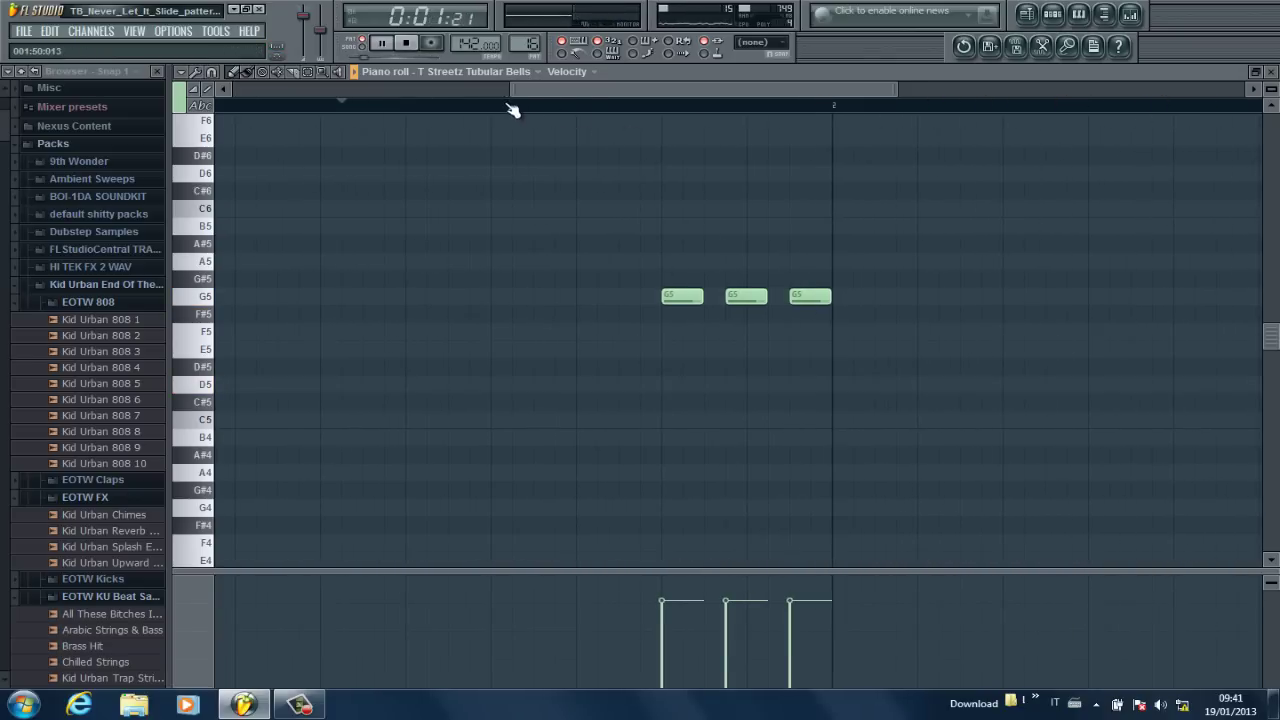
click(447, 107)
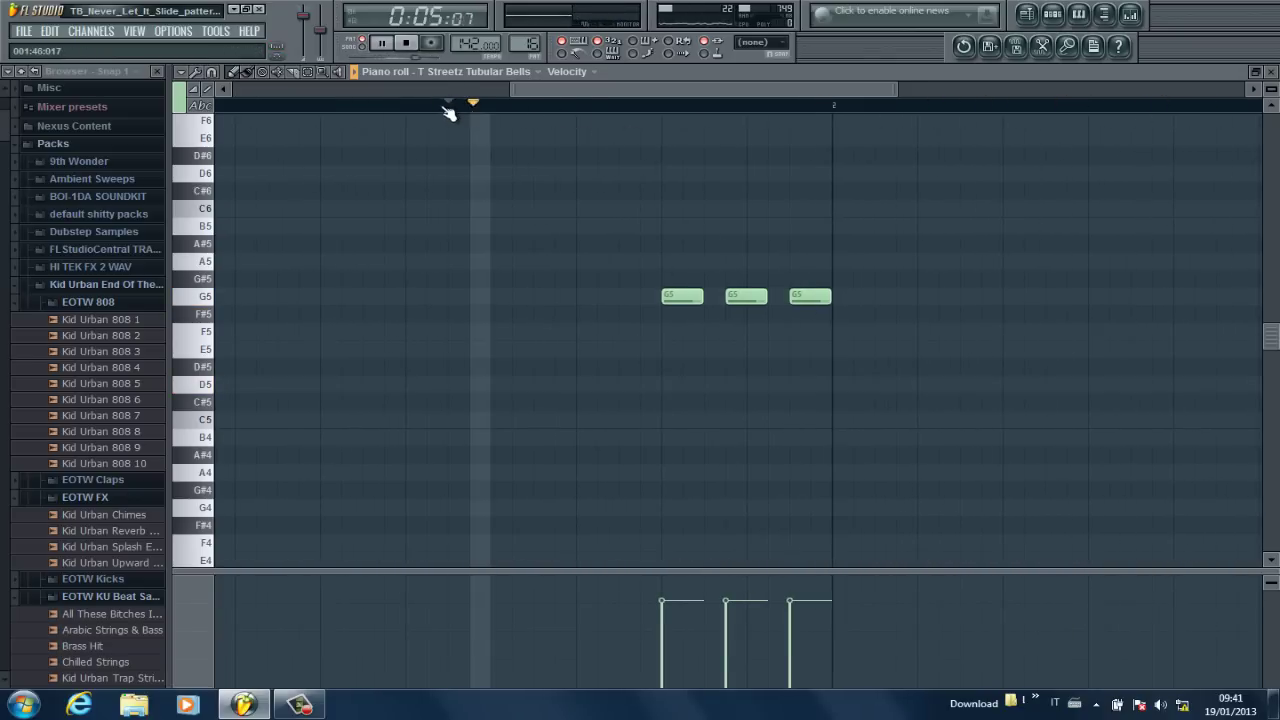
click(448, 106)
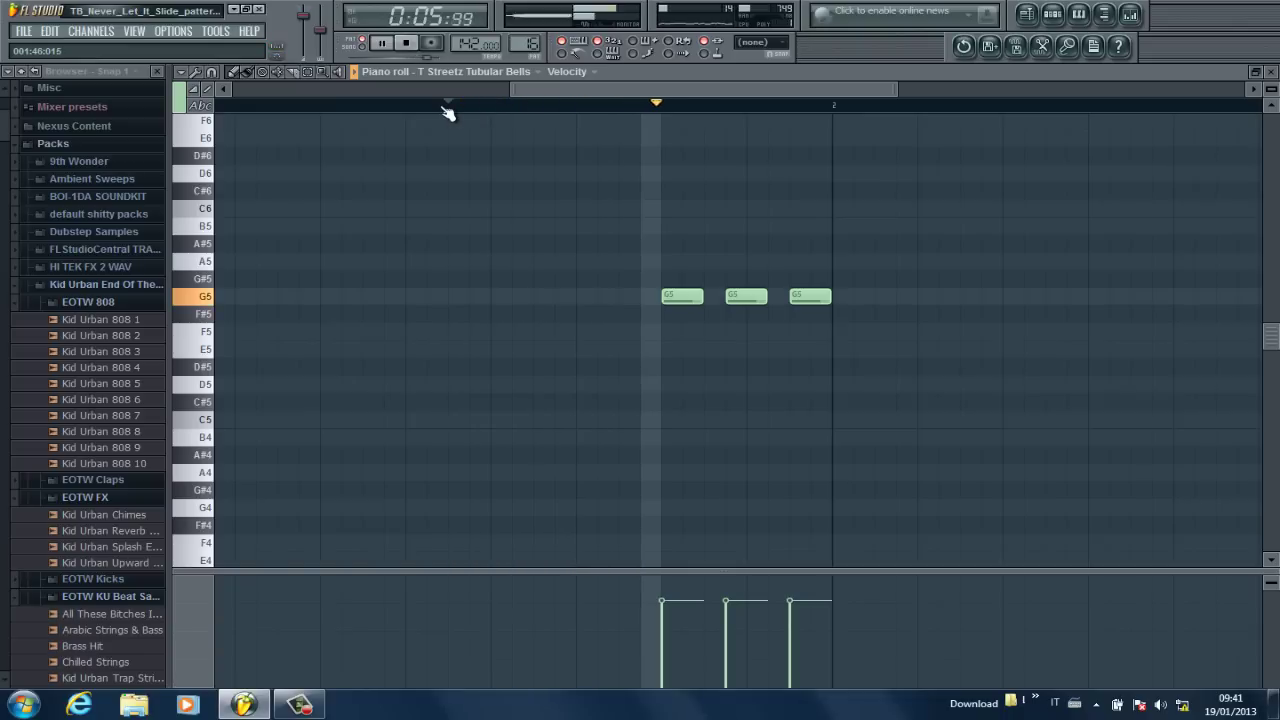
click(447, 107)
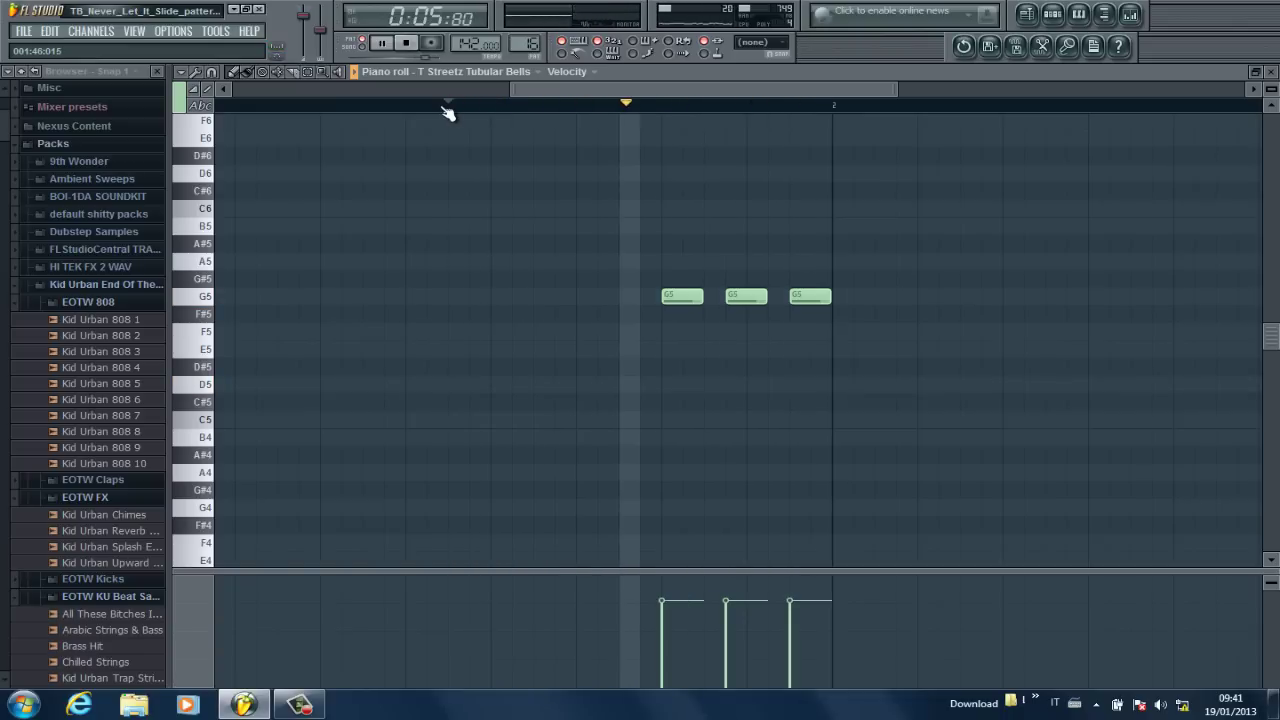
click(1270, 72)
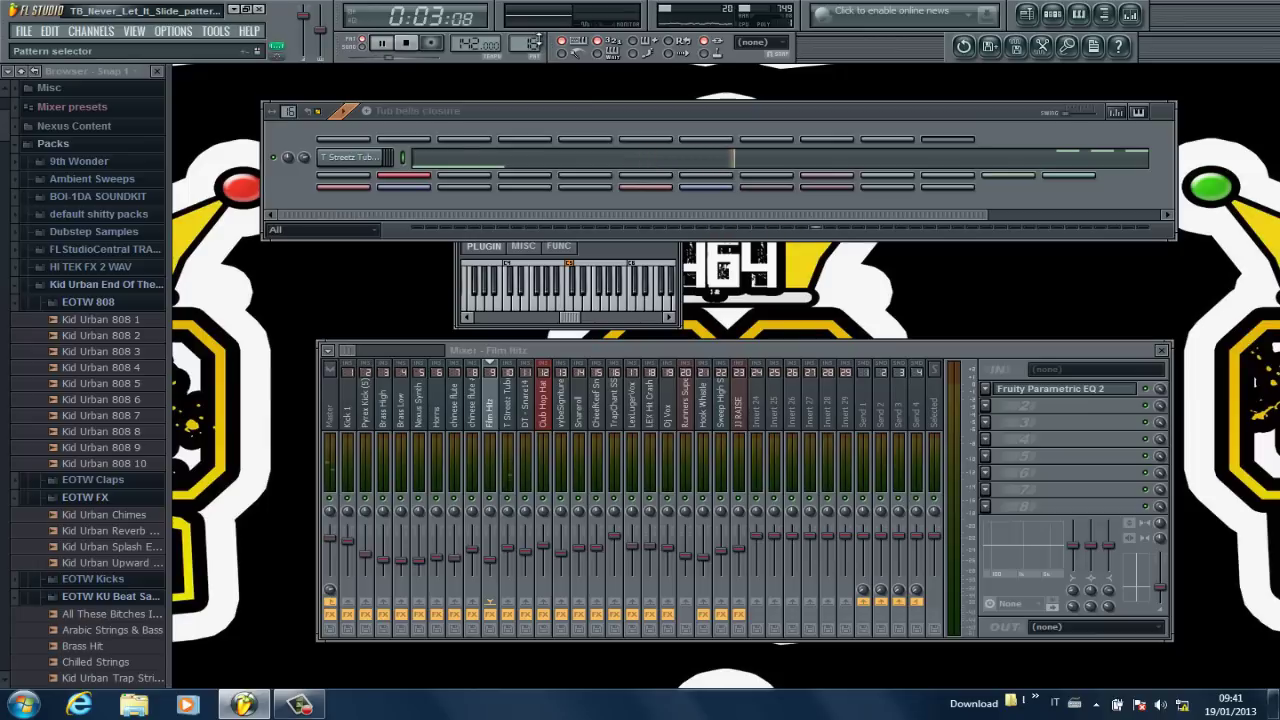
- Go past the Snare pattern to the fast hi-hats pattern and examine the Club Hop Hat notes in the piano roll
drag(537, 43, 538, 35)
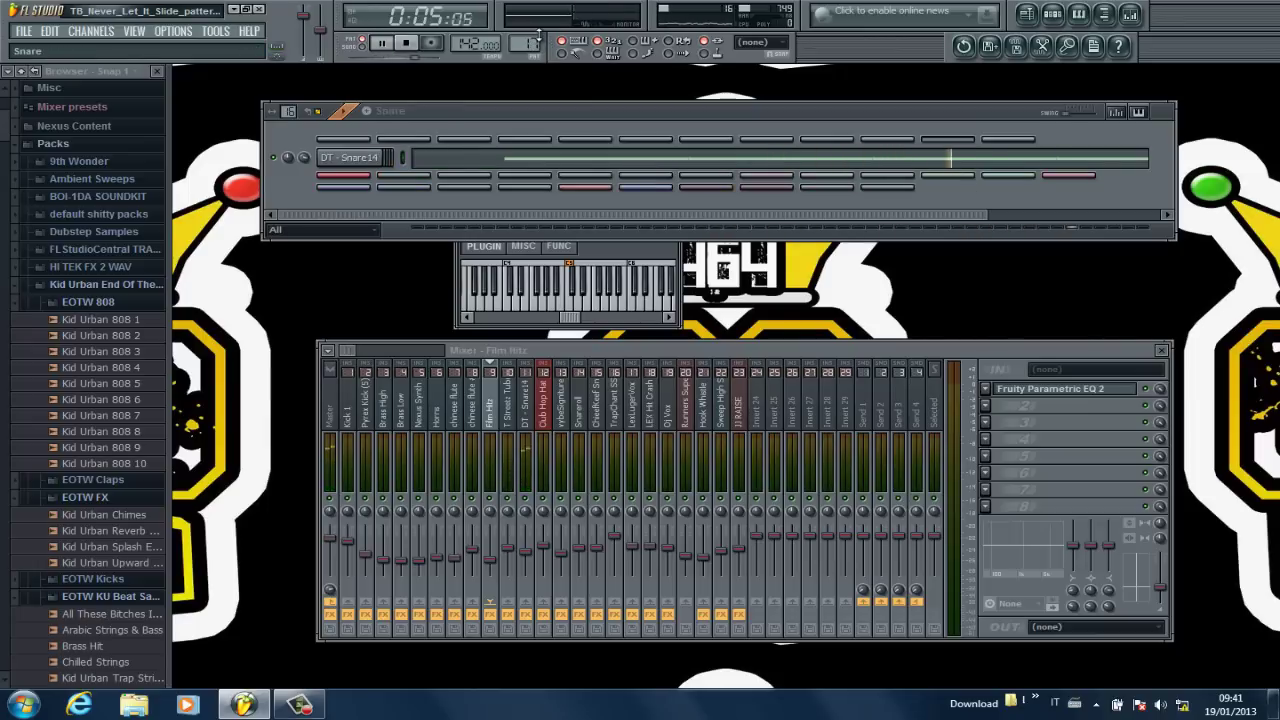
scroll(539, 34, up, 1)
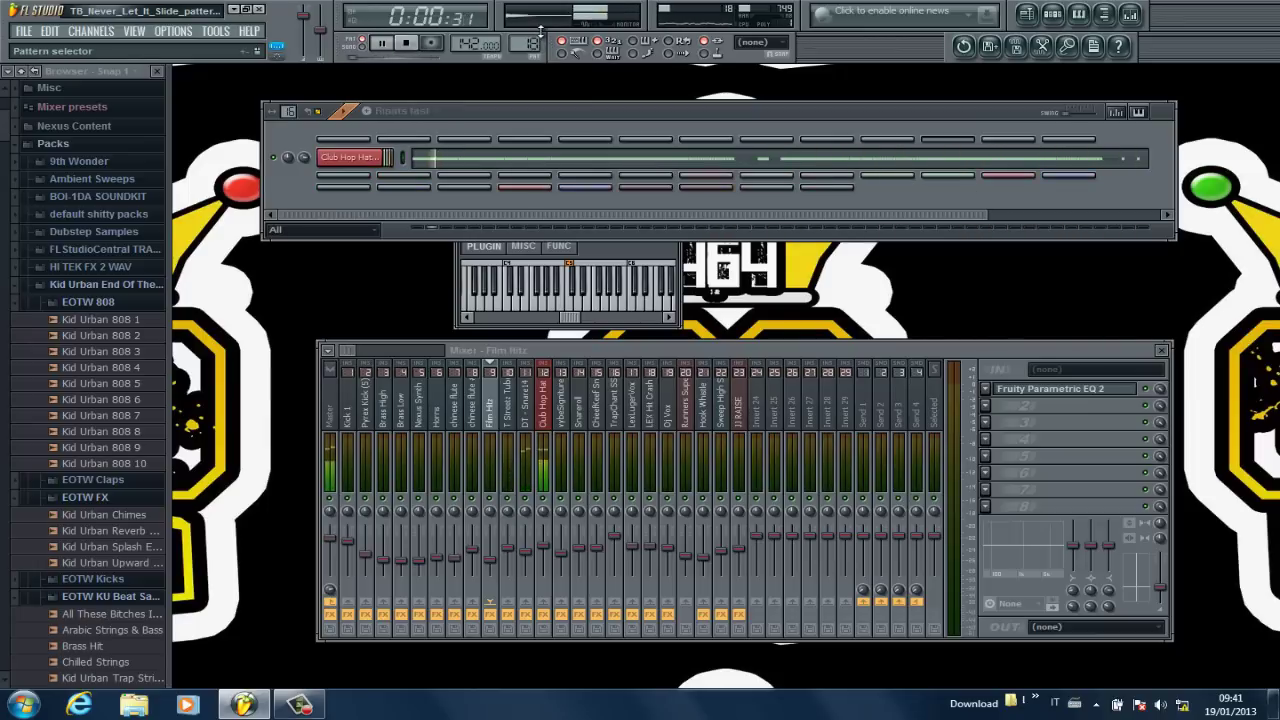
click(694, 165)
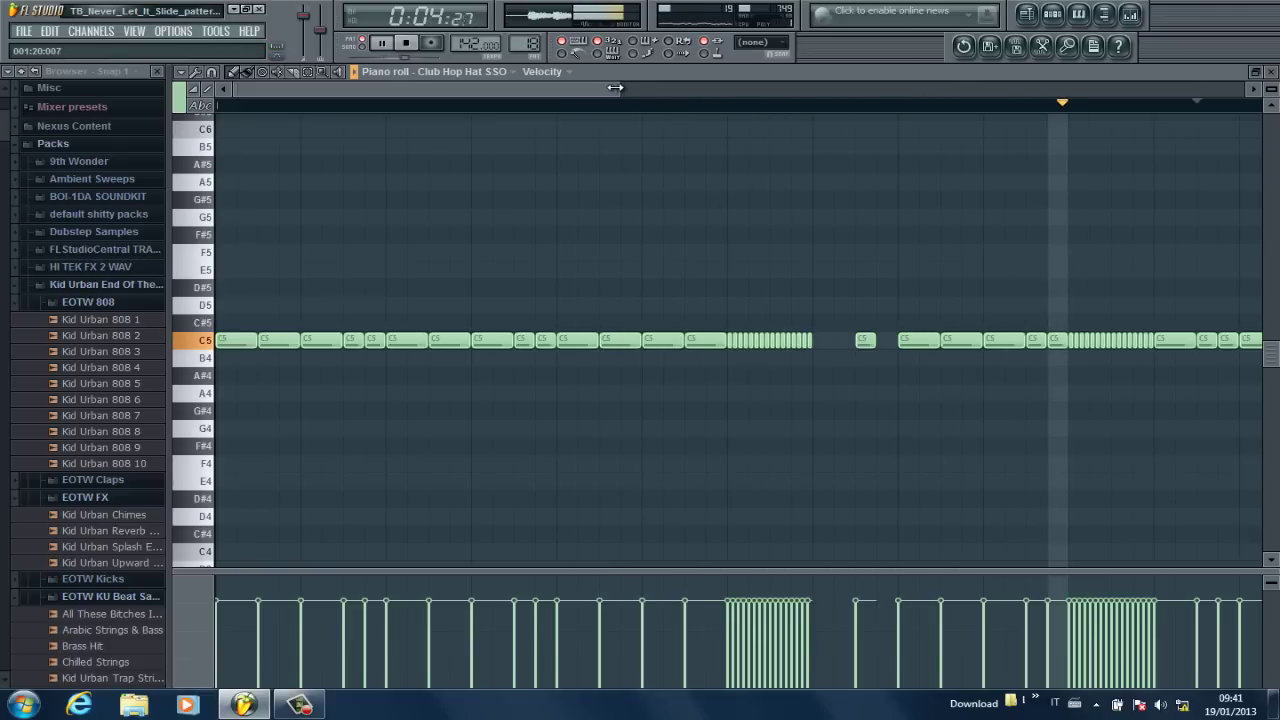
drag(625, 94, 568, 90)
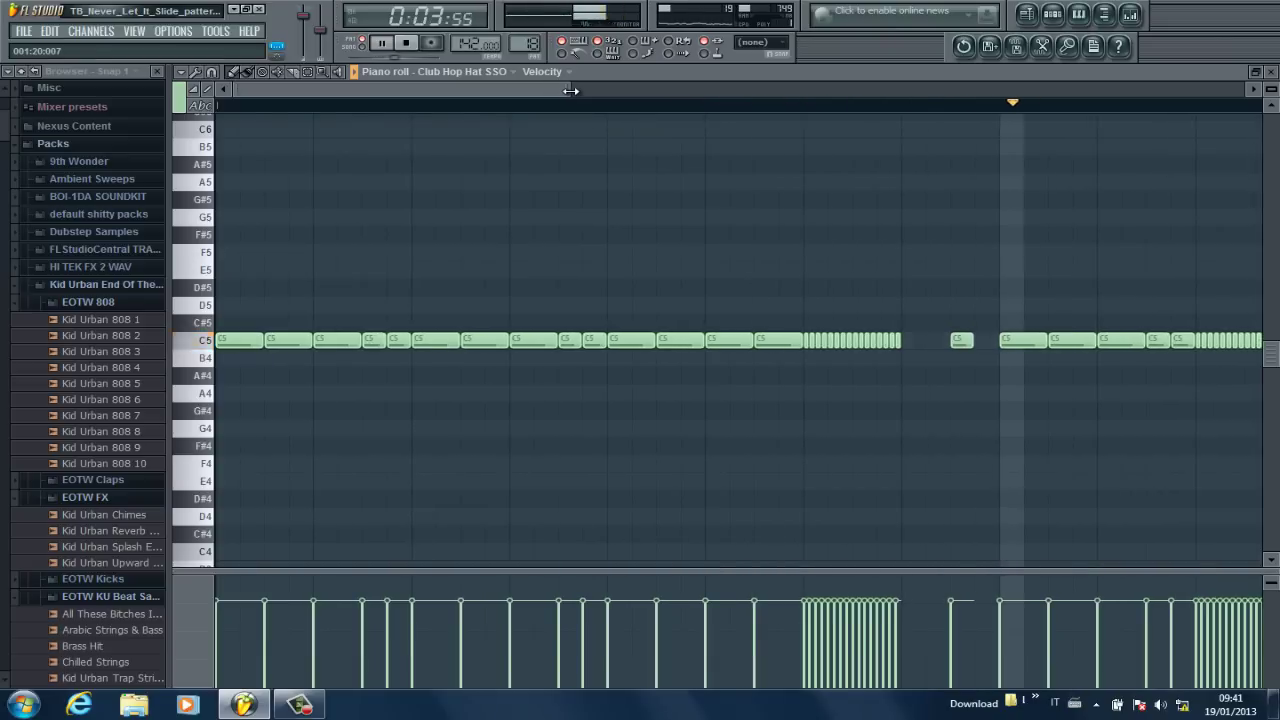
- Draw a D#5 note above the first rapid C5 hi-hat roll, stretch it to the roll's length and stop playback
click(813, 288)
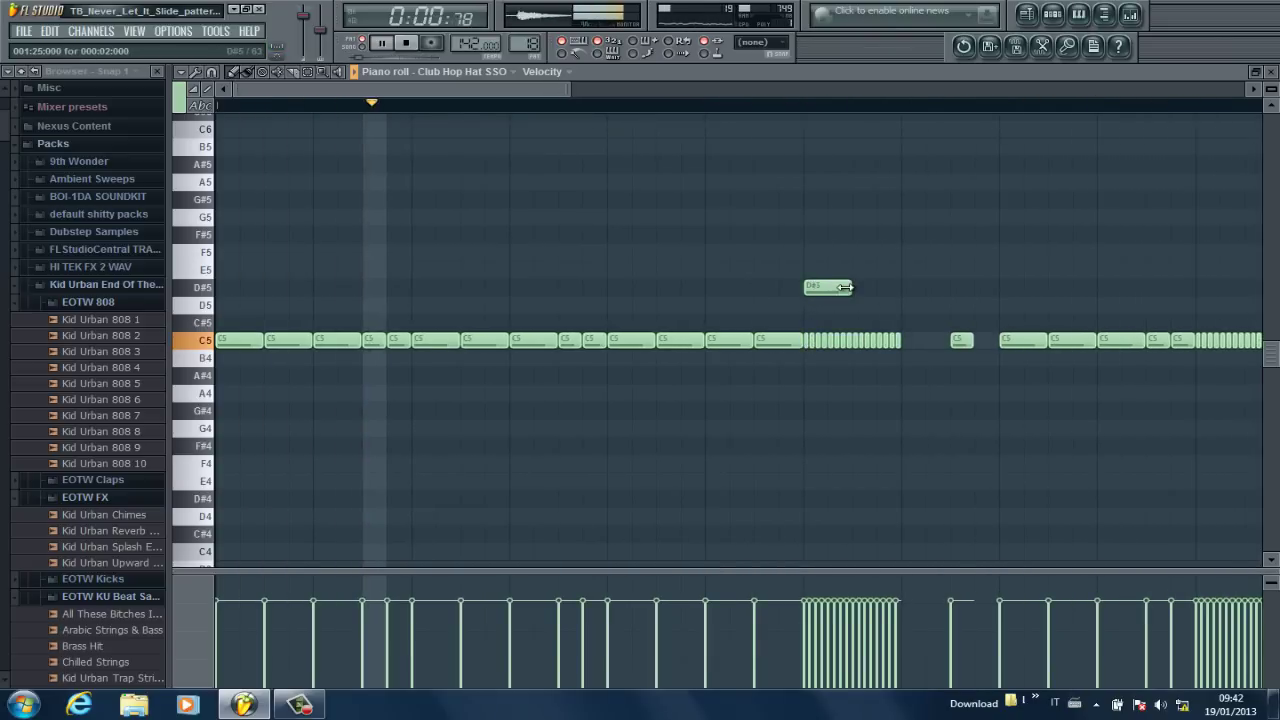
drag(851, 289, 891, 289)
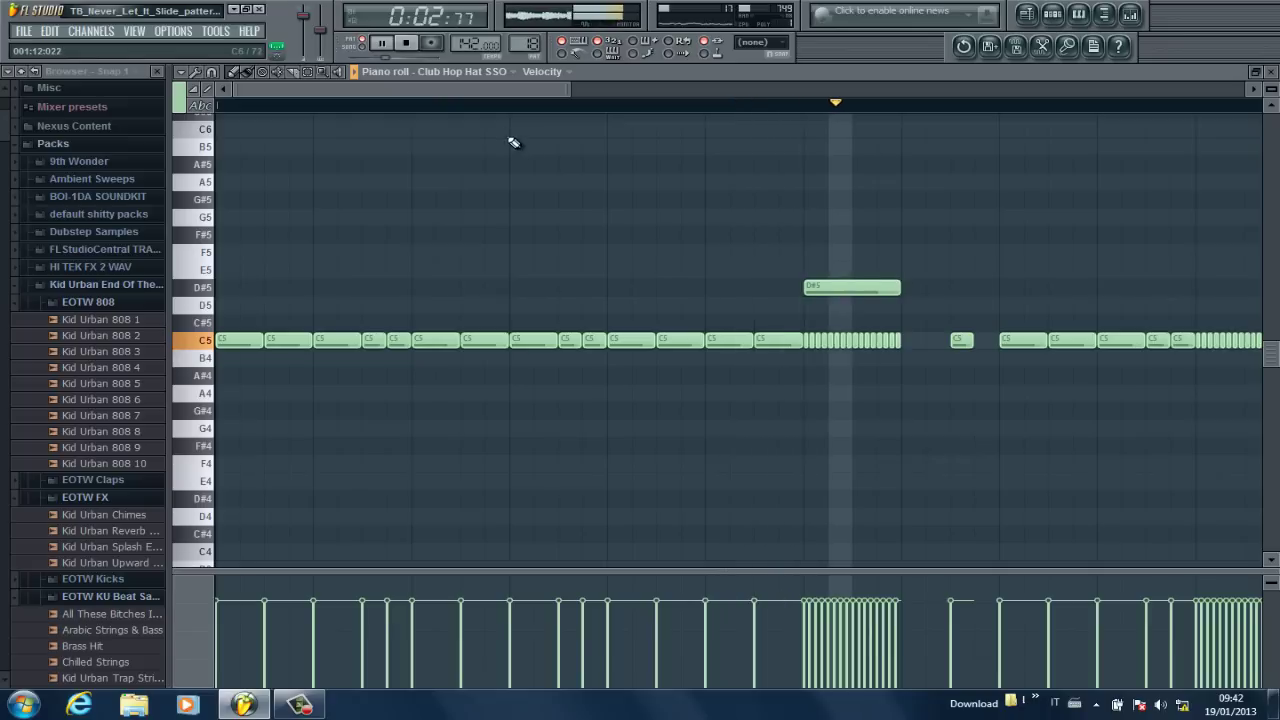
key(space)
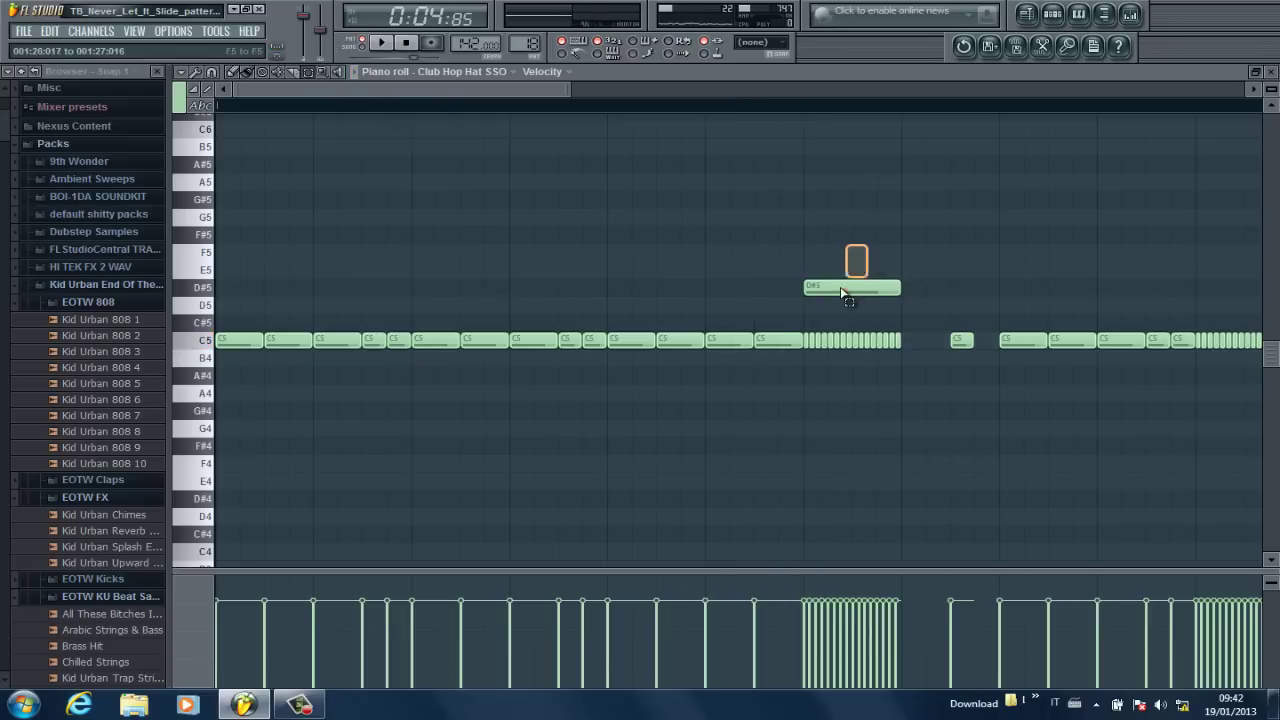
- Try chopping the D#5 note with a 0.250 time multiplier, discard the chop and delete the note
click(841, 290)
key(alt+u)
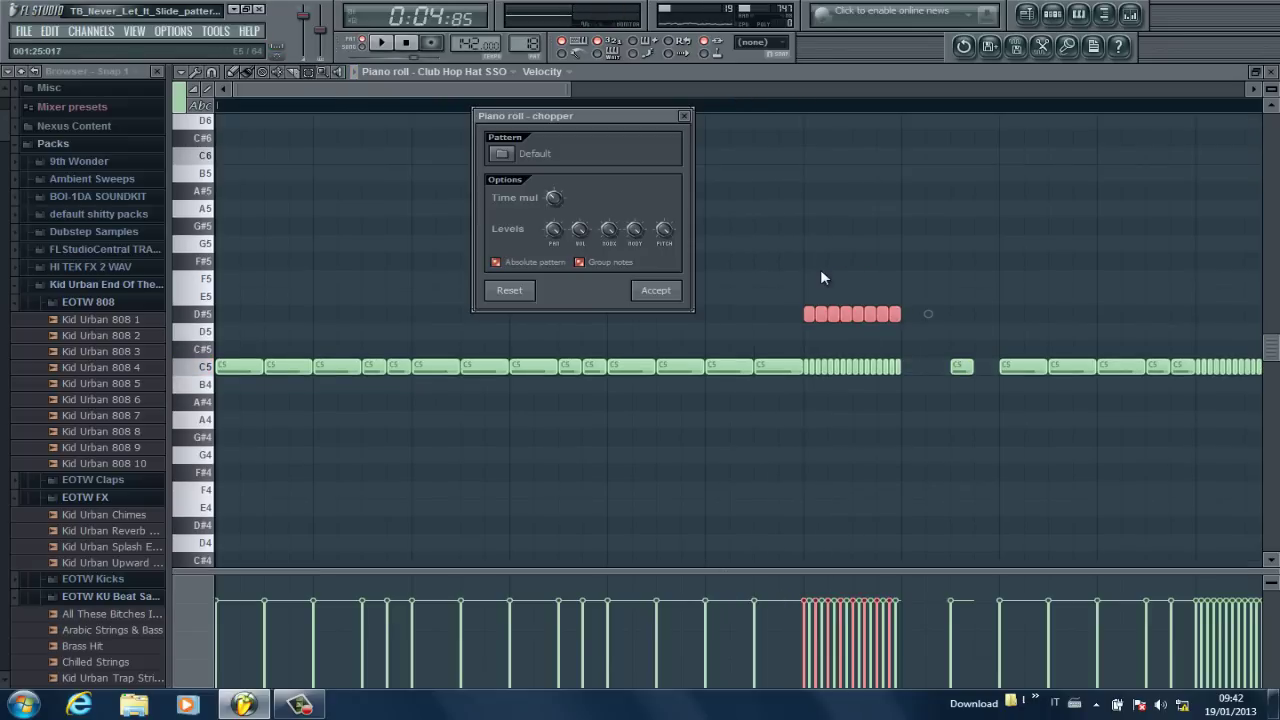
scroll(556, 198, up, 4)
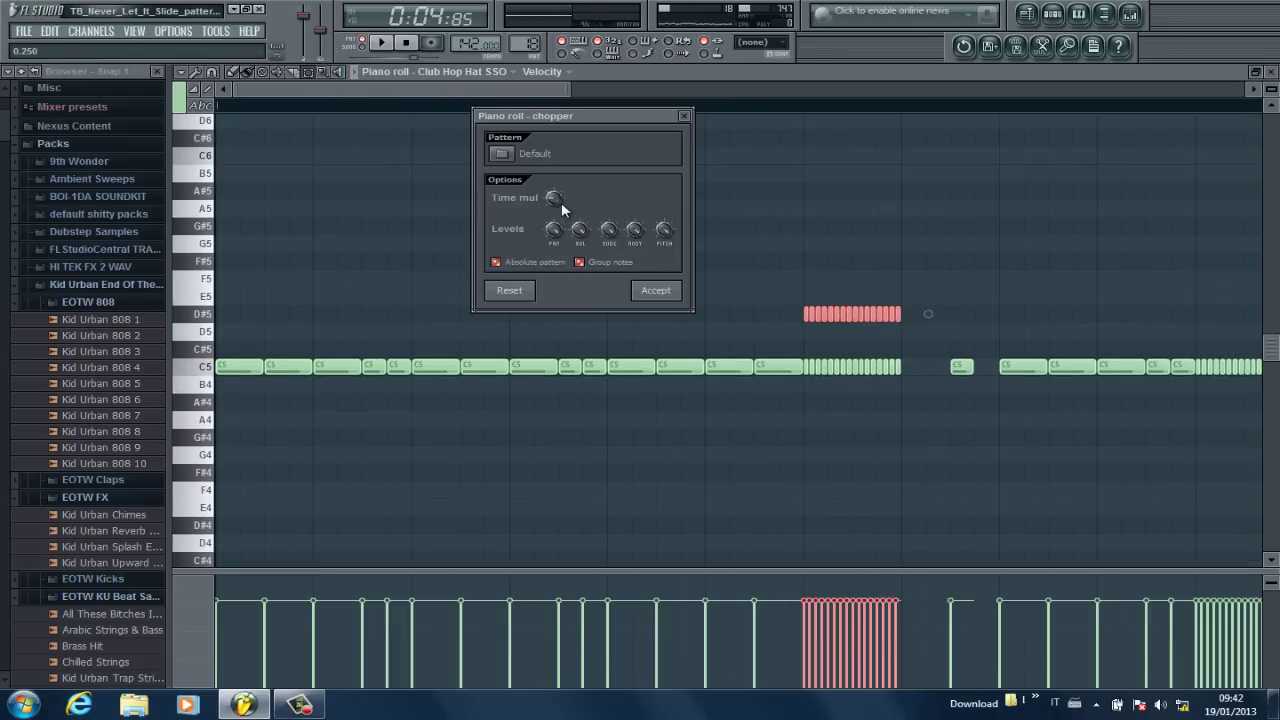
mouse_move(581, 190)
mouse_down()
mouse_move(588, 243)
mouse_move(584, 193)
mouse_up()
click(685, 116)
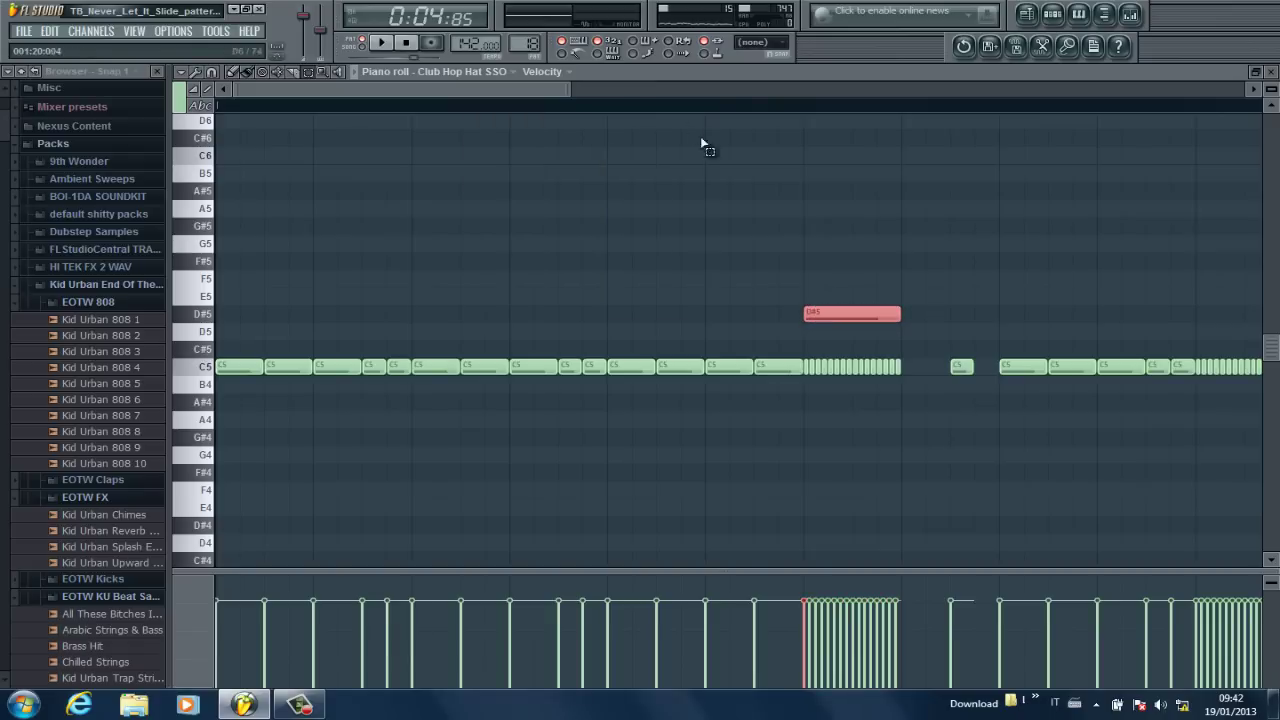
right_click(841, 318)
- Examine the rest of the Club Hop Hat notes across the bar and close the piano roll
click(22, 33)
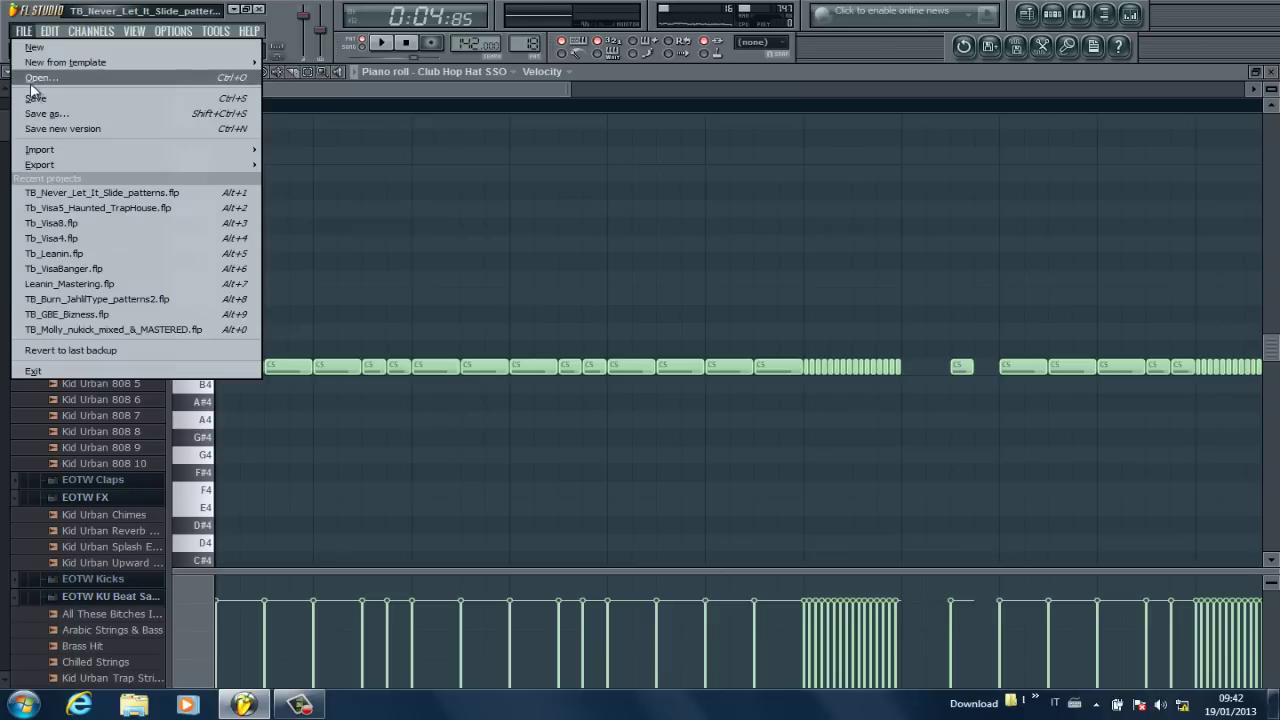
click(557, 95)
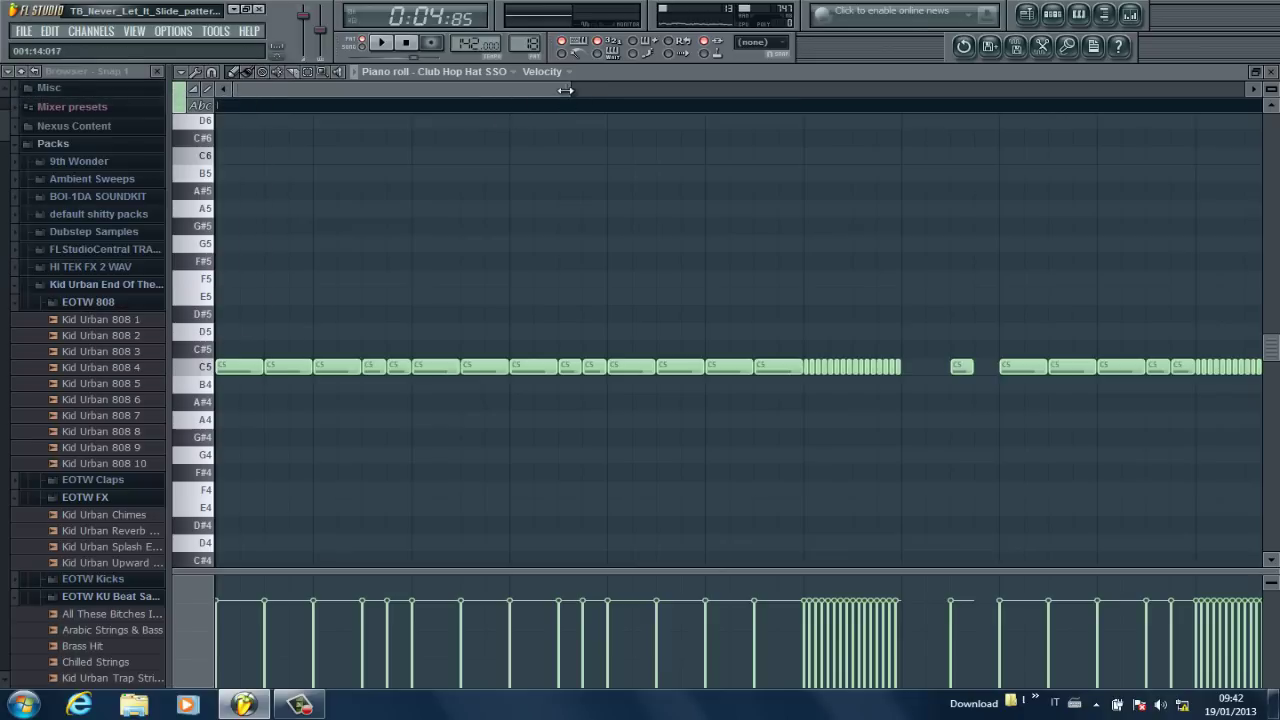
drag(565, 91, 948, 91)
click(1272, 72)
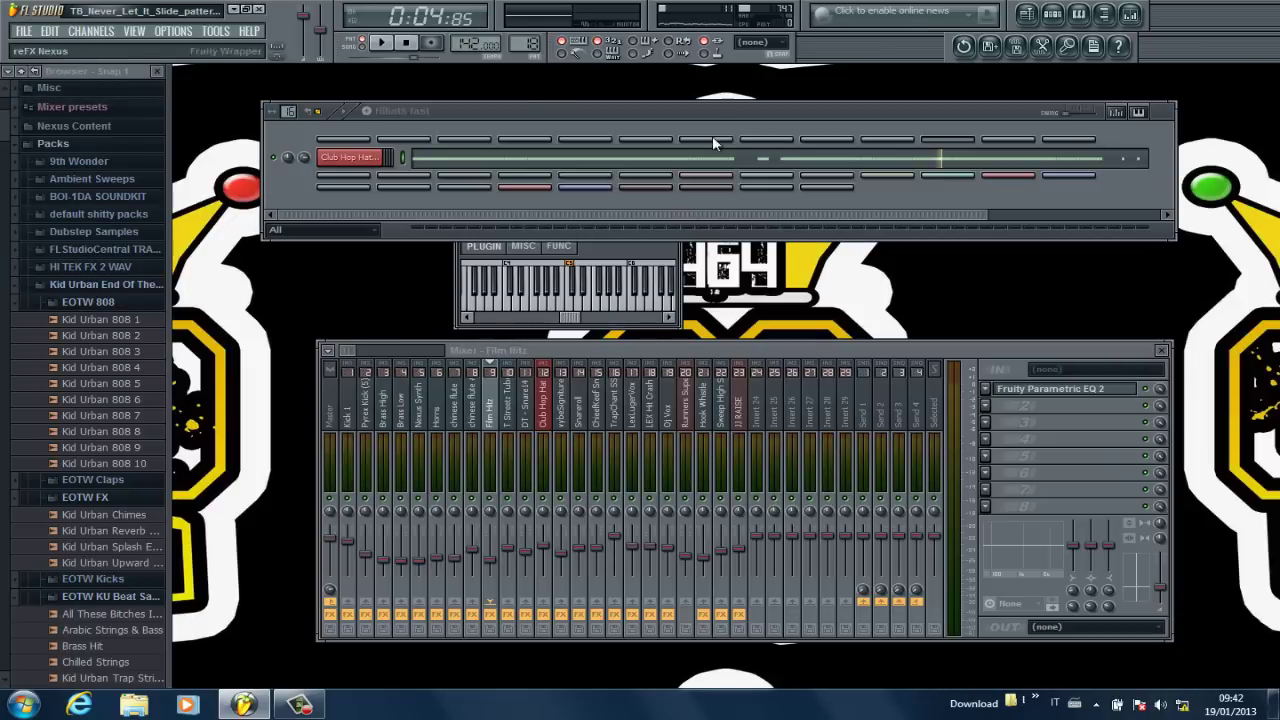
- Switch to the Hihats Slow pattern and play its step sequence
drag(532, 44, 529, 36)
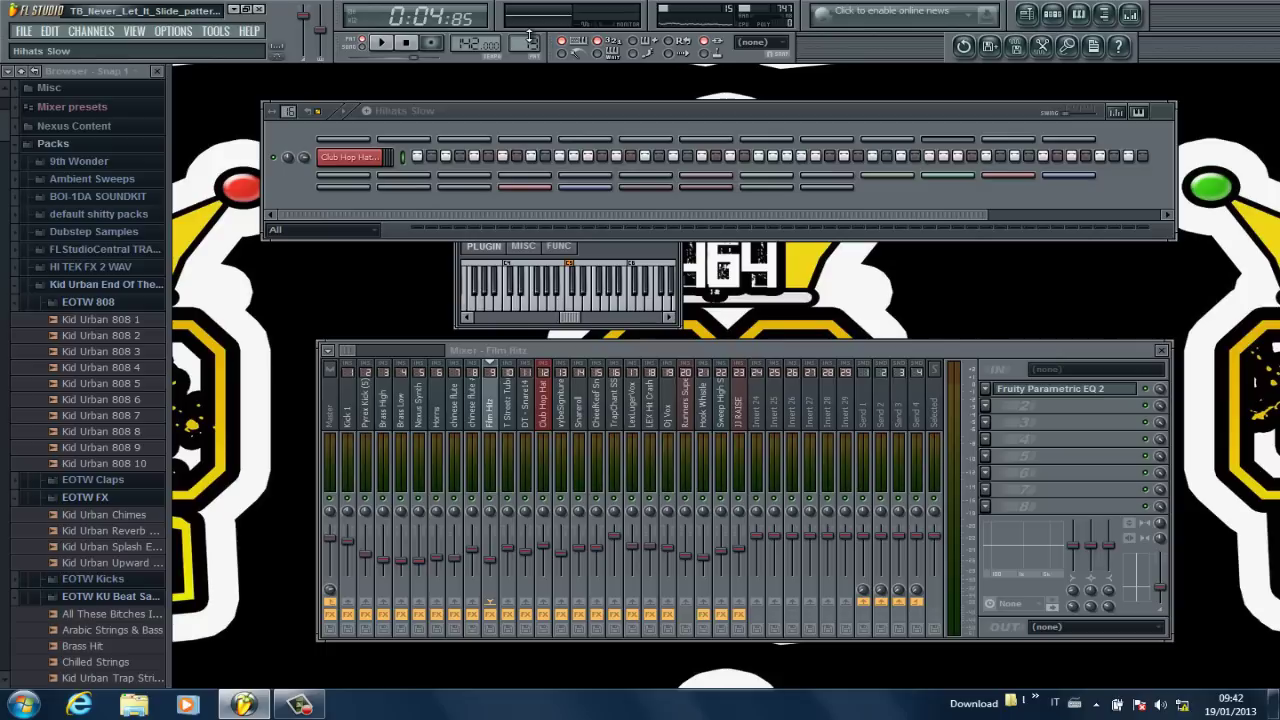
key(space)
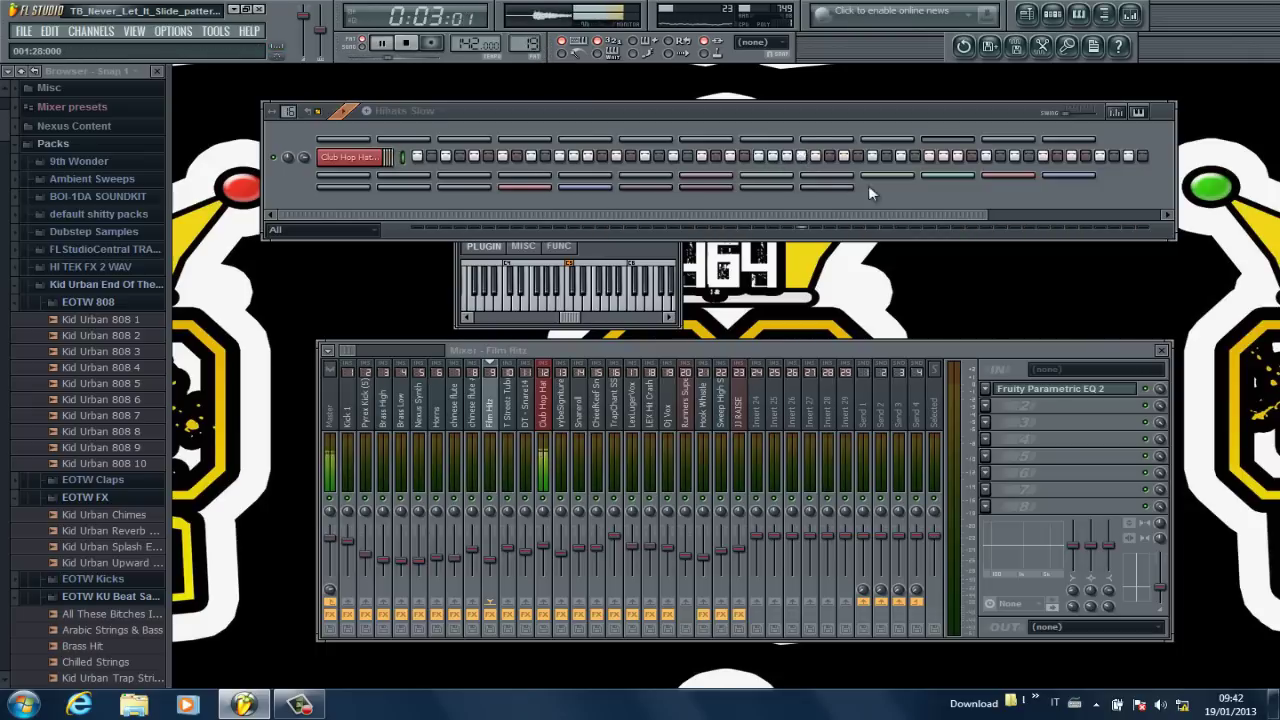
mouse_move(907, 217)
mouse_down()
mouse_move(1076, 212)
mouse_move(915, 218)
mouse_up()
- Switch to the Hook Synth pattern and show the Sizzurp Lead preset loaded in its Nexus plugin
drag(535, 43, 536, 37)
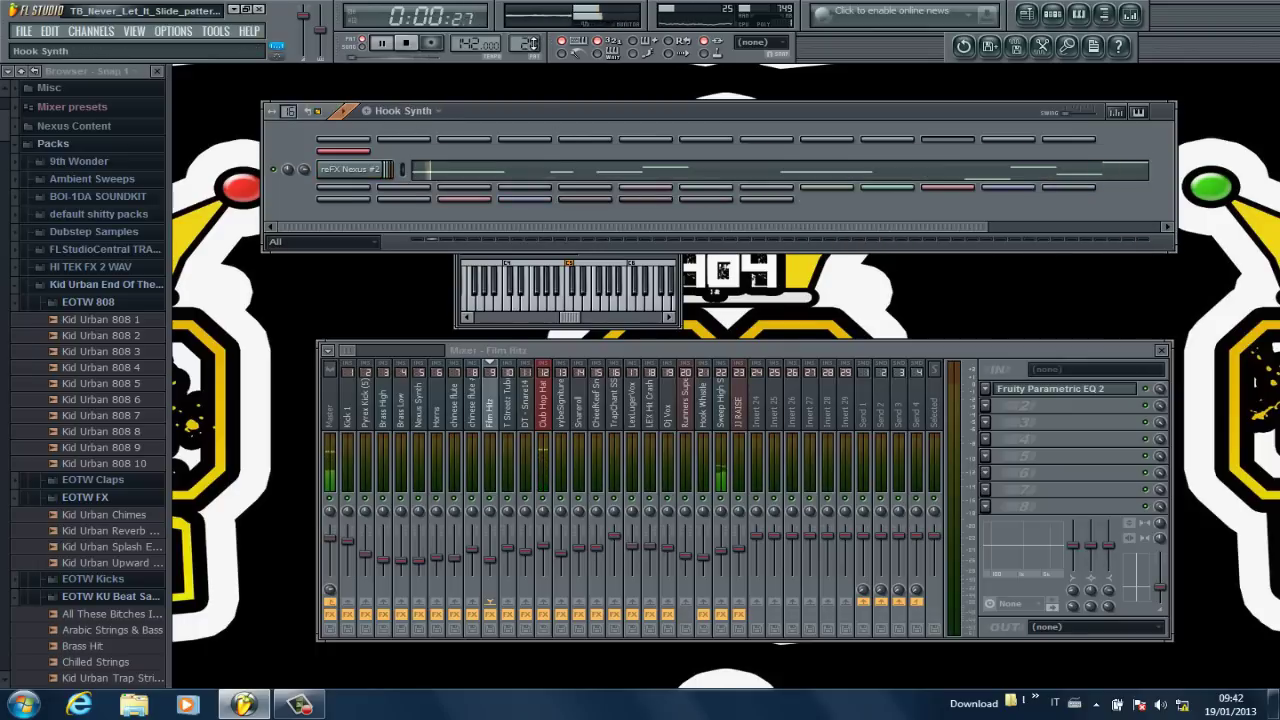
click(342, 170)
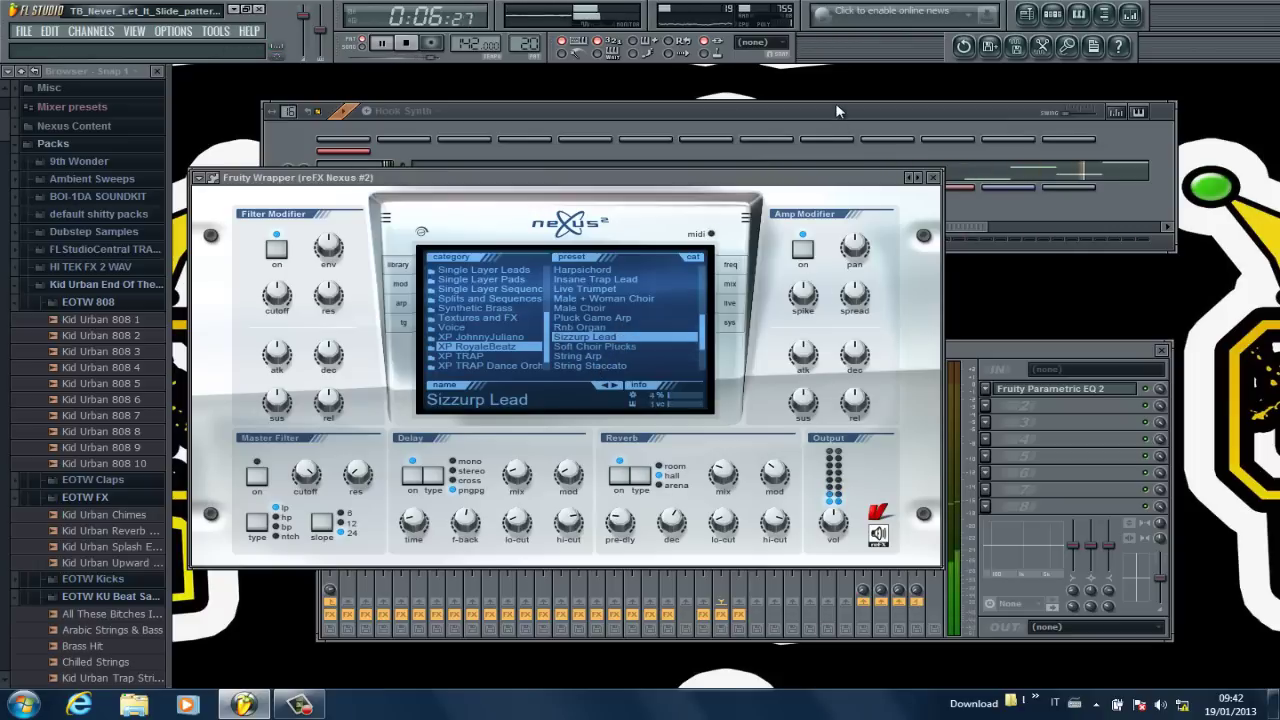
click(872, 162)
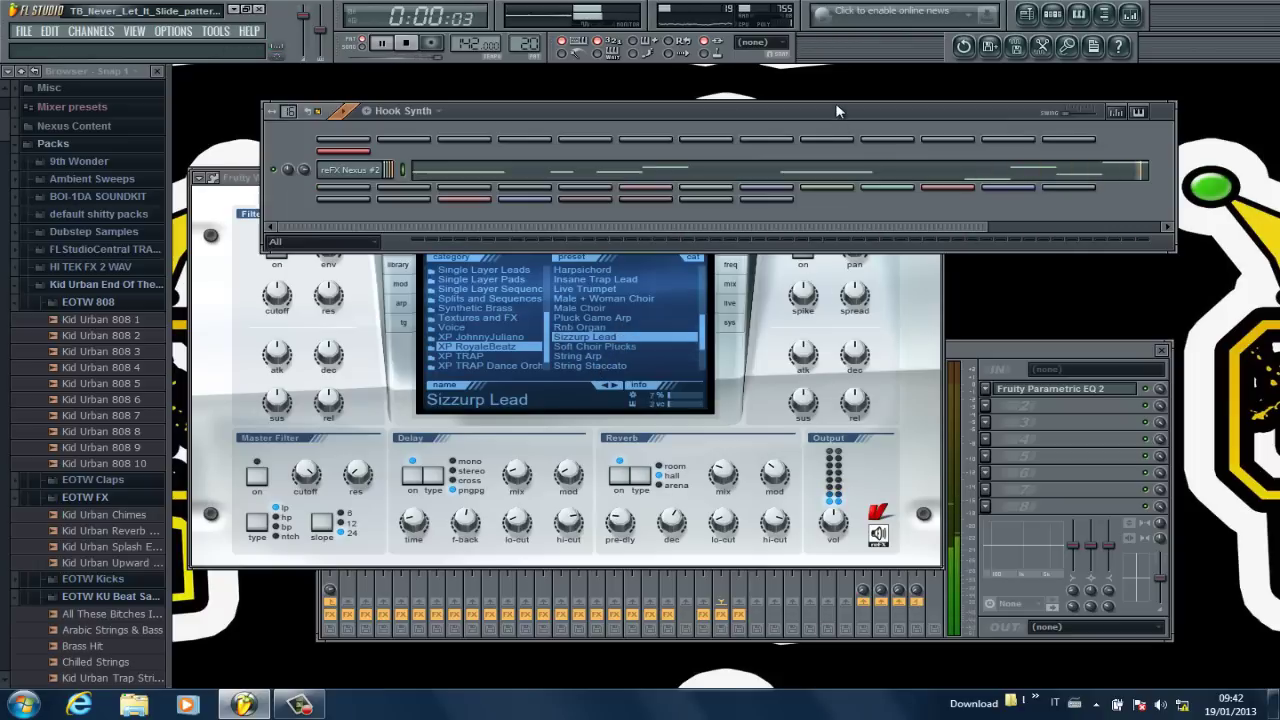
- Examine the whole Hook Synth melody of the reFX Nexus #2 channel in the piano roll and close it
click(509, 171)
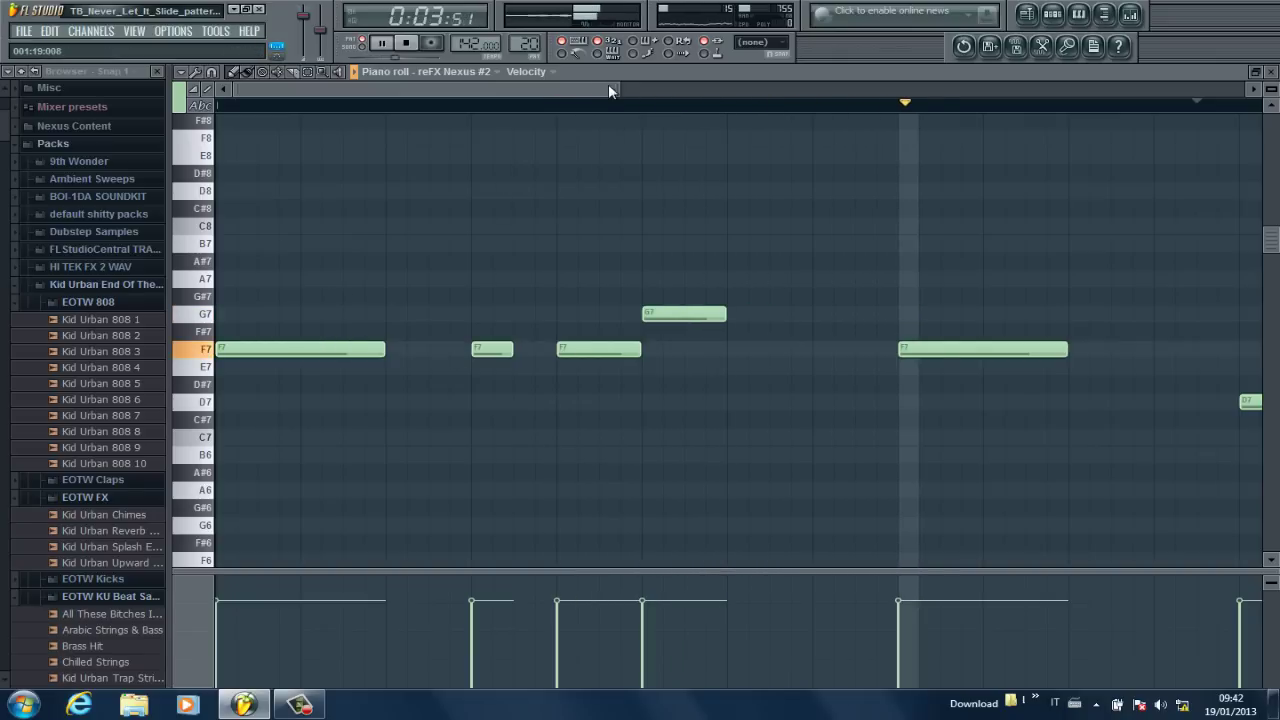
drag(617, 88, 915, 100)
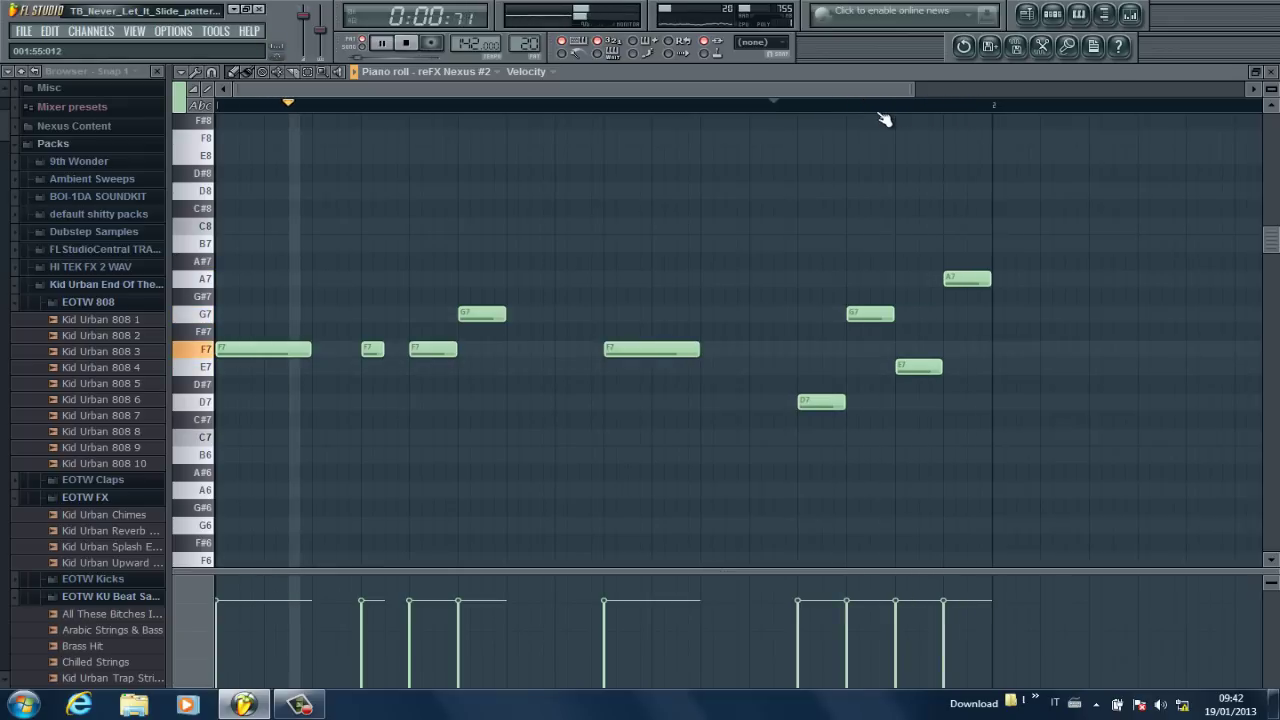
click(1273, 74)
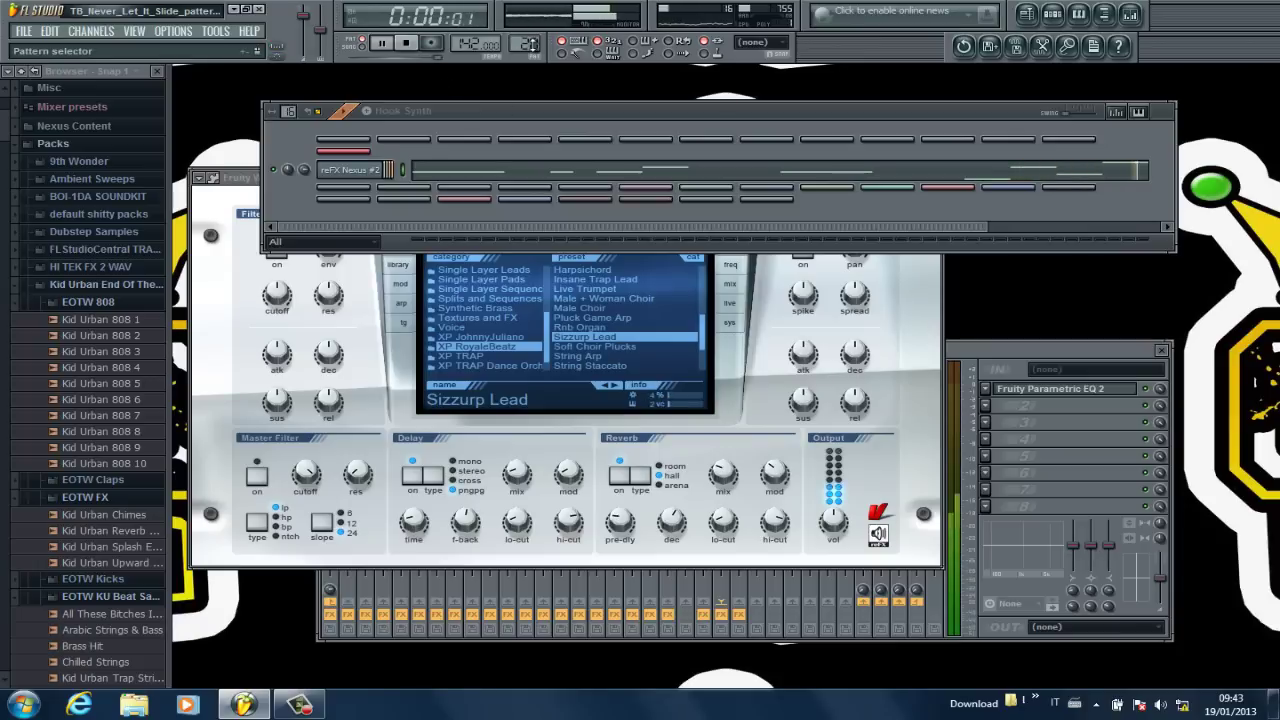
- Switch to the vybeSigniture SNR pattern, examine its full run of snare notes in the piano roll and close it
drag(534, 45, 534, 38)
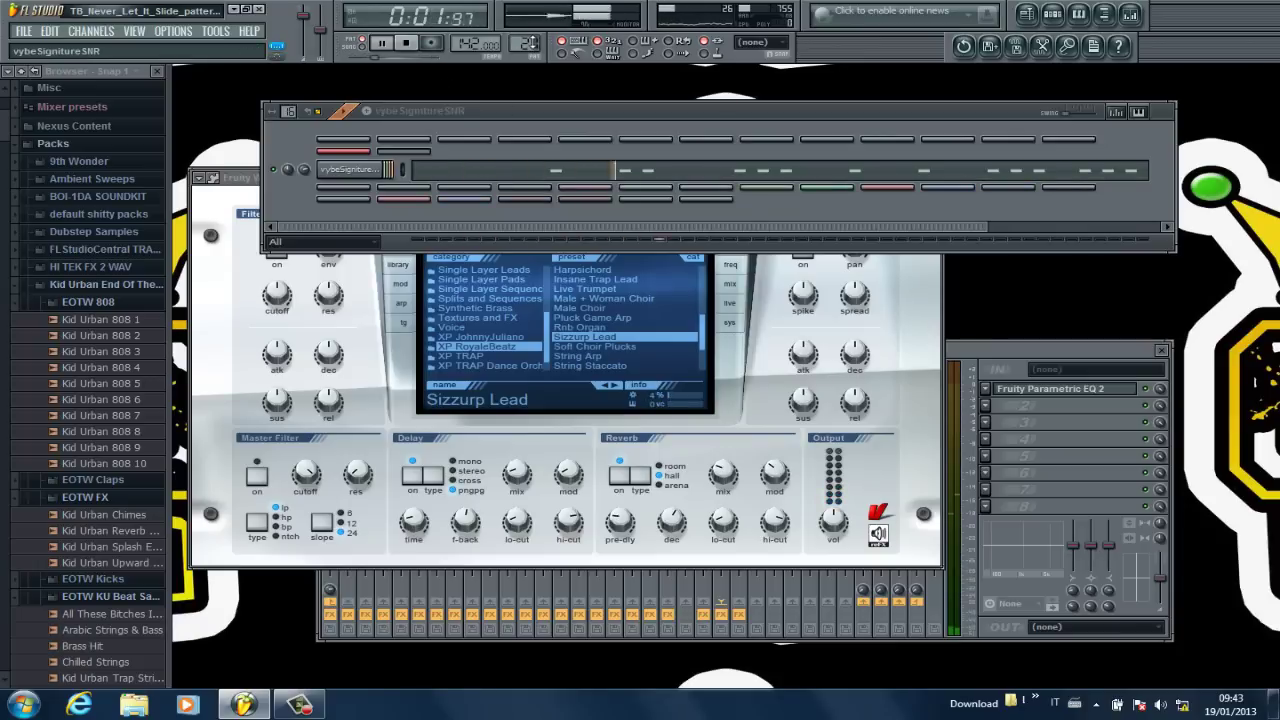
click(563, 176)
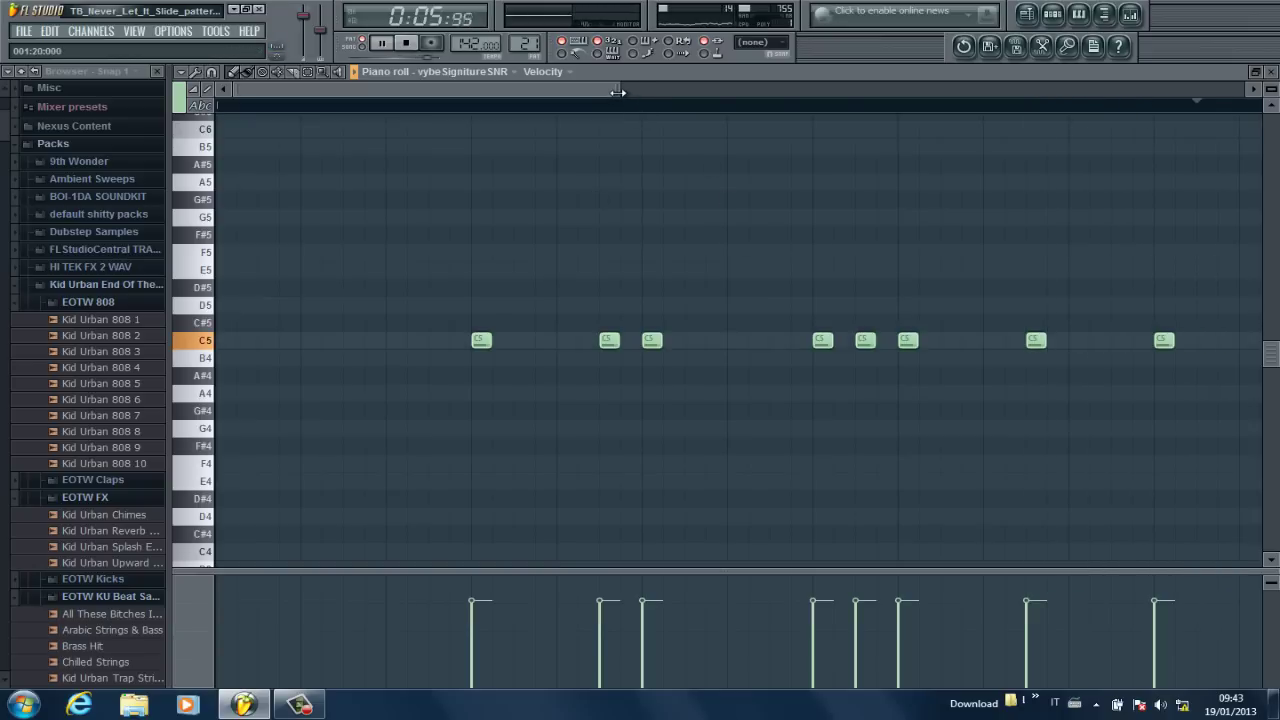
drag(618, 92, 807, 87)
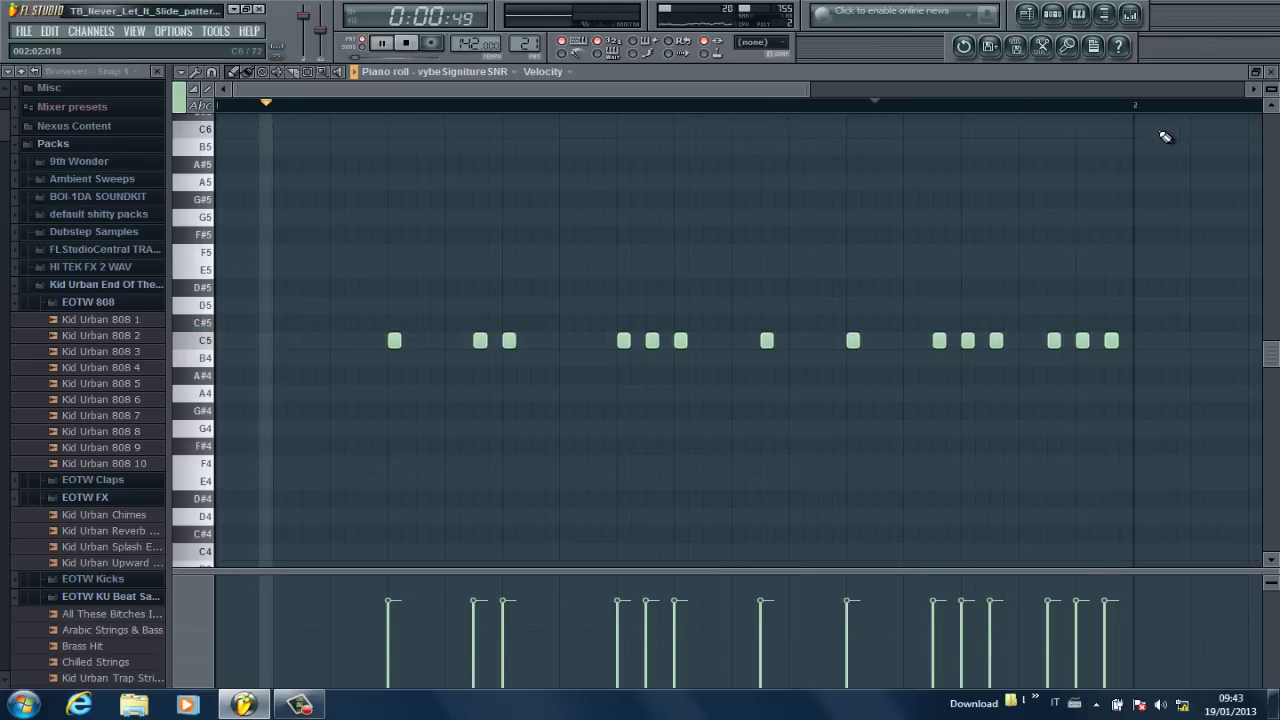
click(1270, 71)
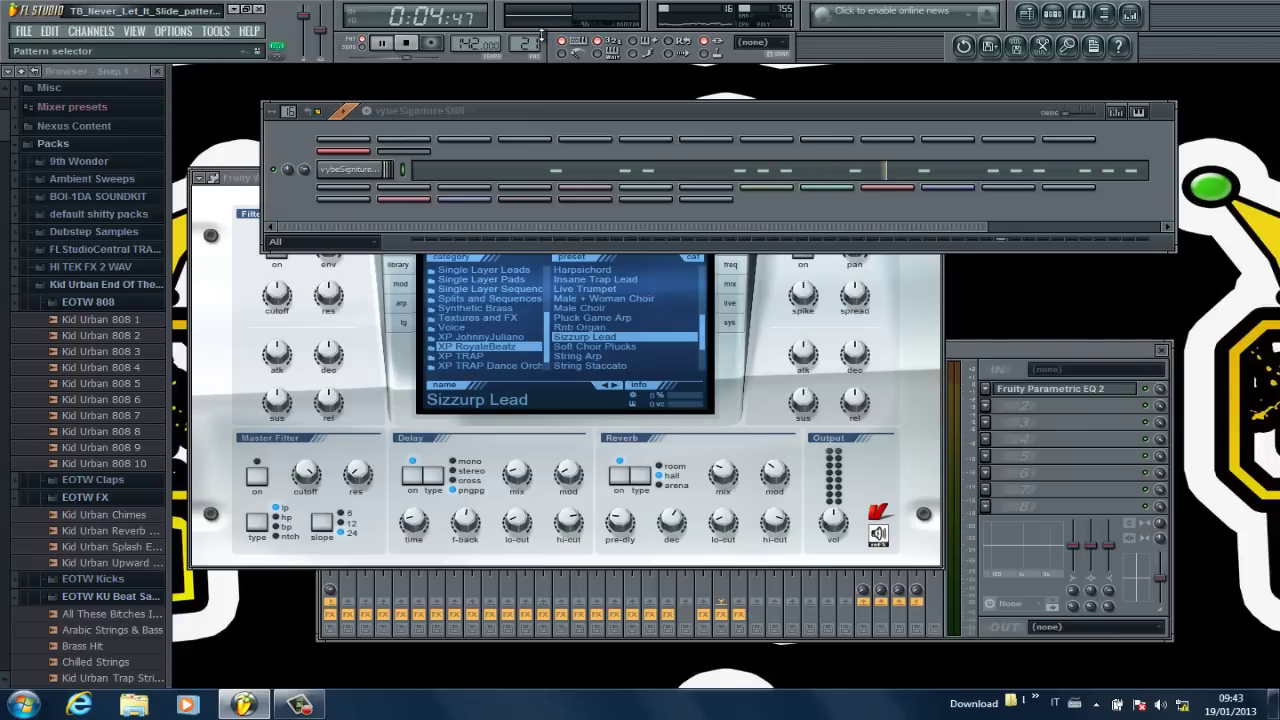
- Switch to the Snare Filler pattern, inspect the ChieefKeef Snare notes in the piano roll and close it
scroll(541, 37, down, 1)
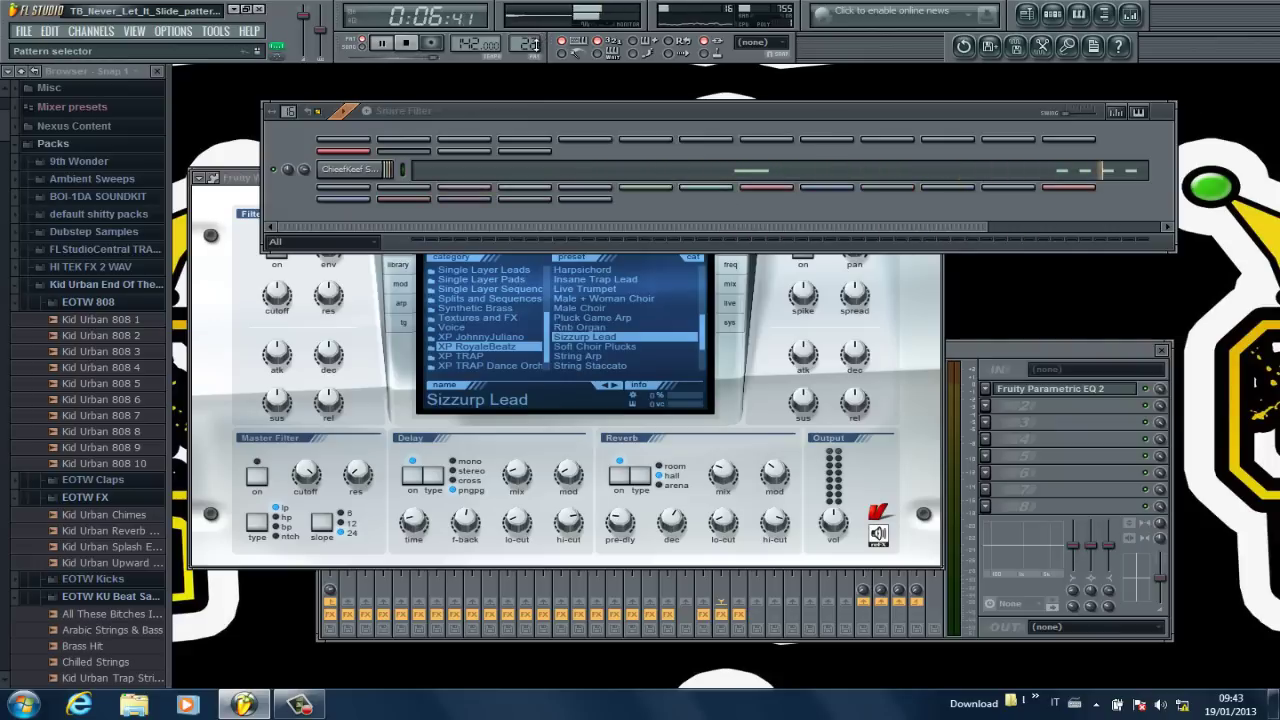
click(823, 168)
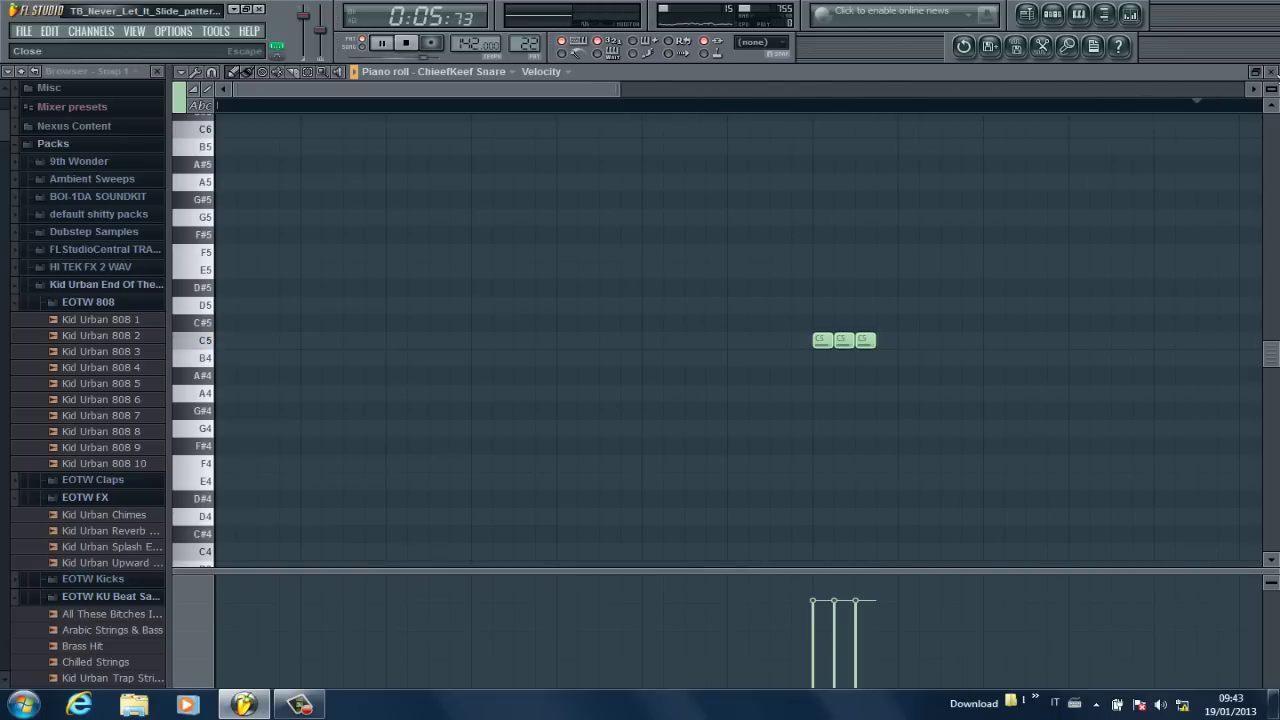
click(1271, 73)
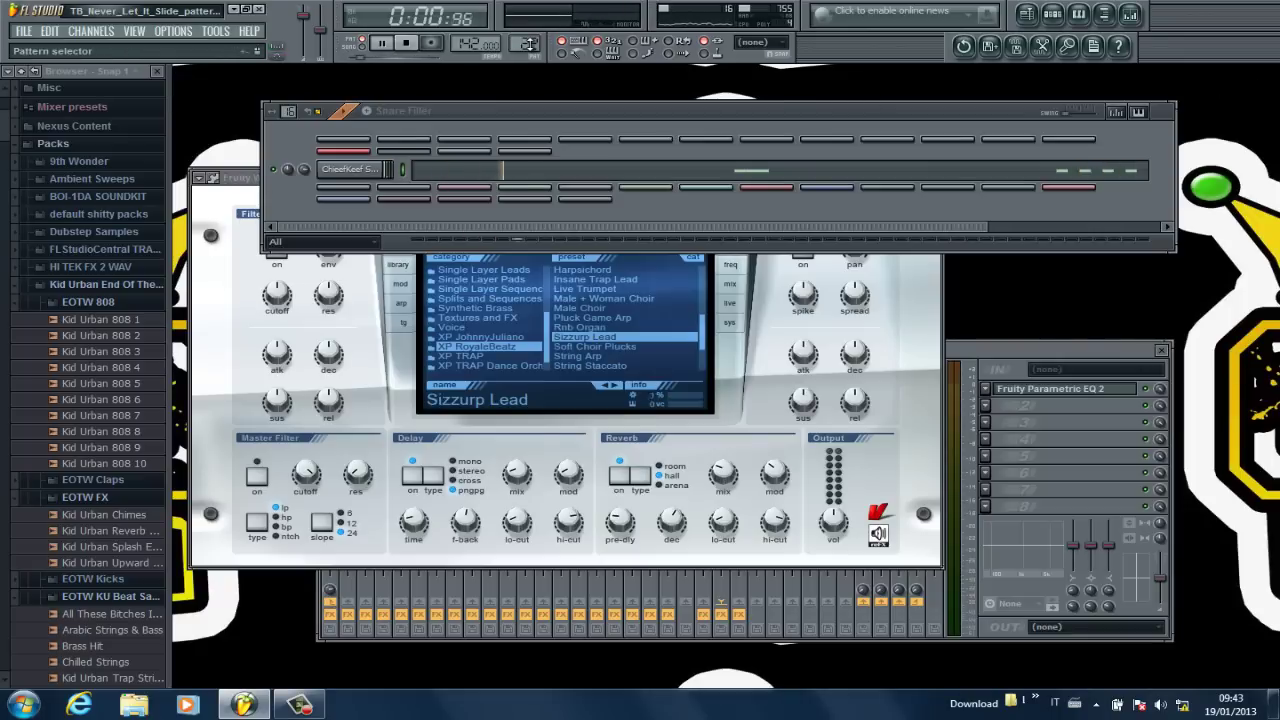
- Switch to the Snareroll pattern, examine the JJPercussion (293) rolls in the piano roll and close it
scroll(530, 42, up, 1)
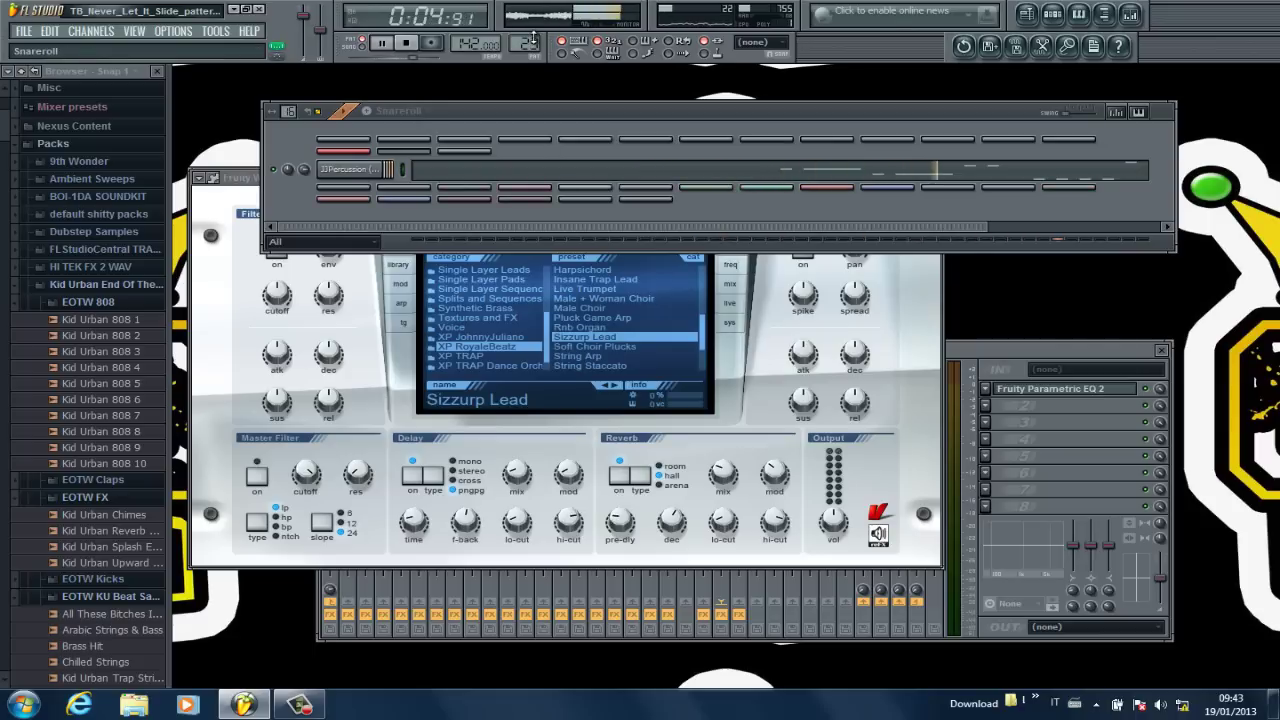
click(1013, 181)
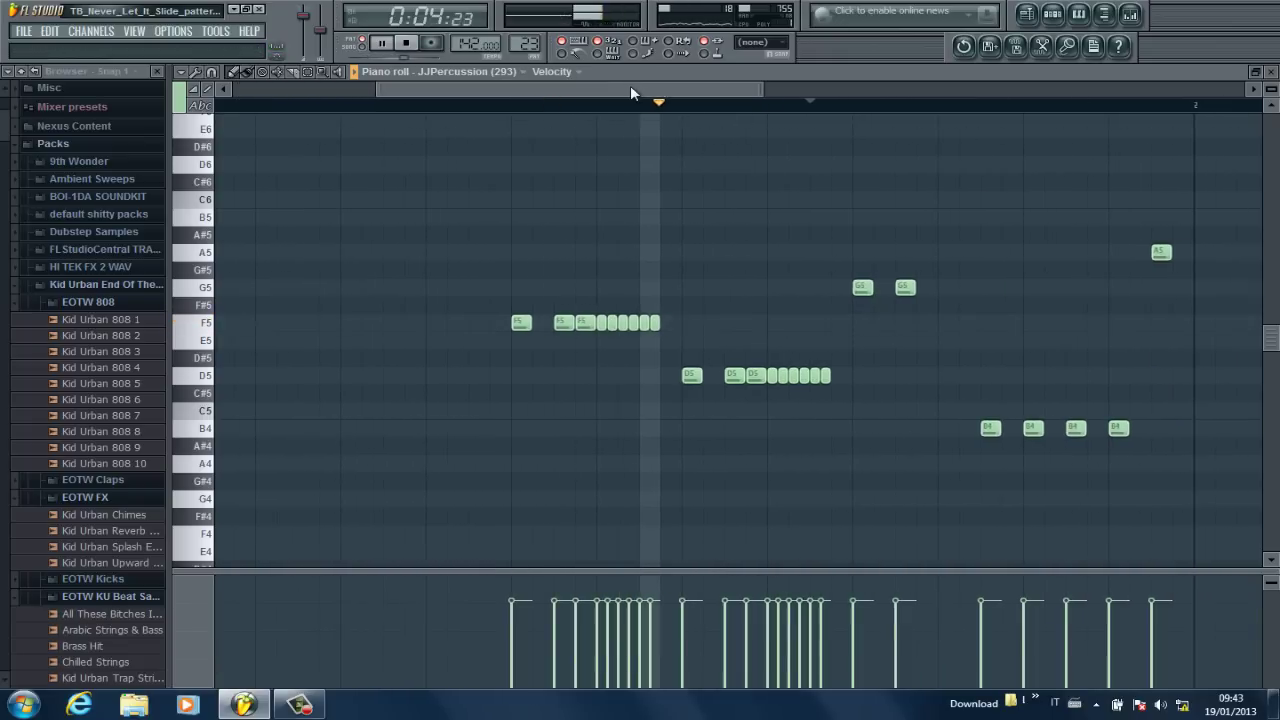
click(479, 104)
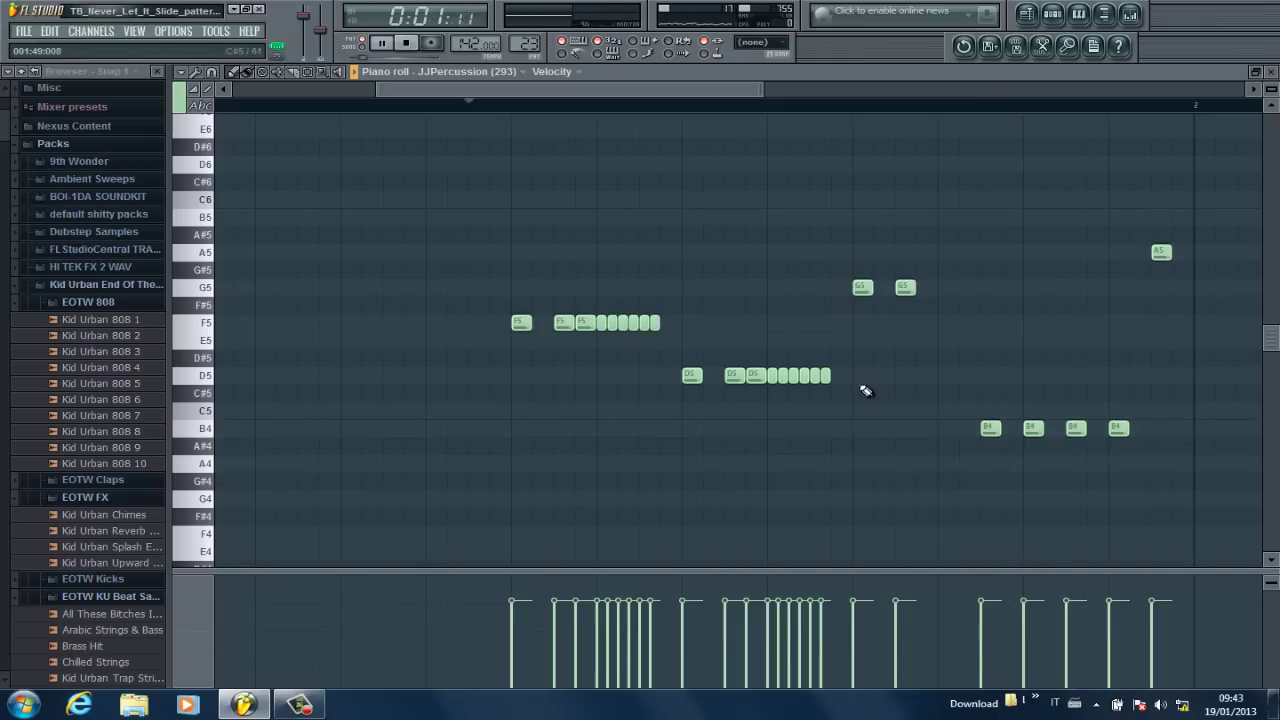
click(1271, 72)
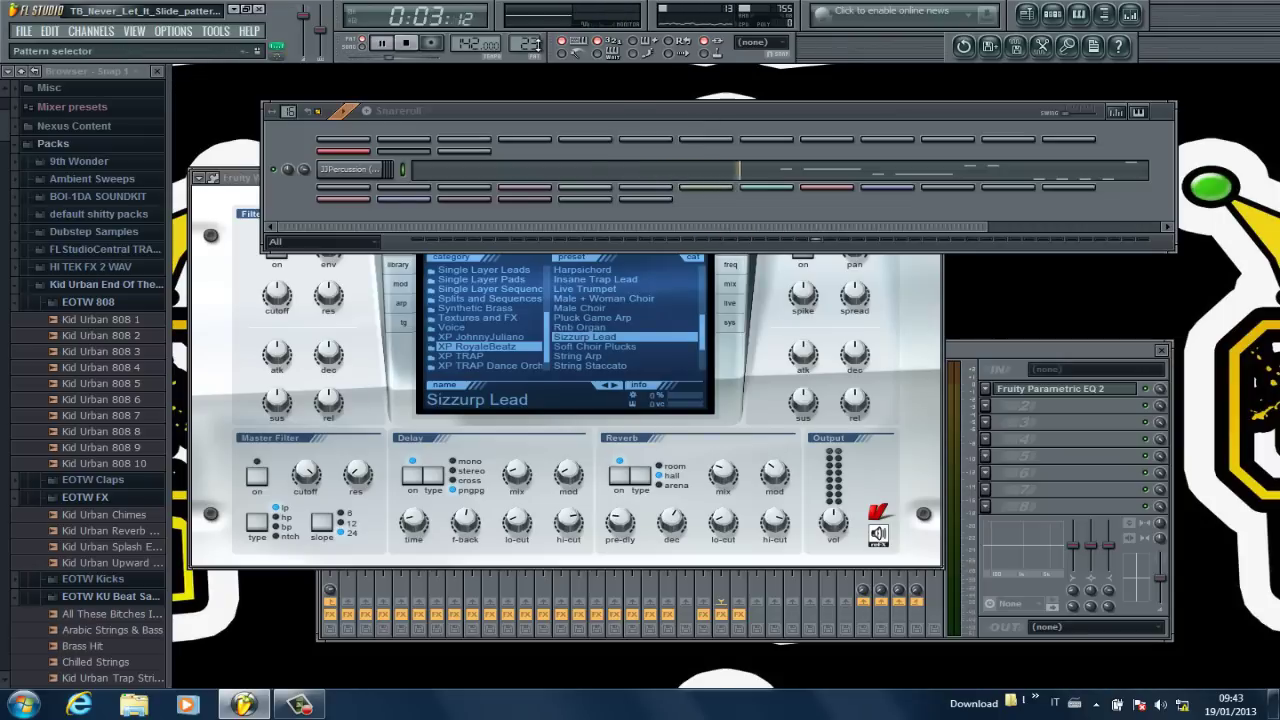
- Switch to the KickRoll pattern and show the Old Reliable Kick roll near the end of bar 1 in the piano roll
scroll(537, 42, down, 1)
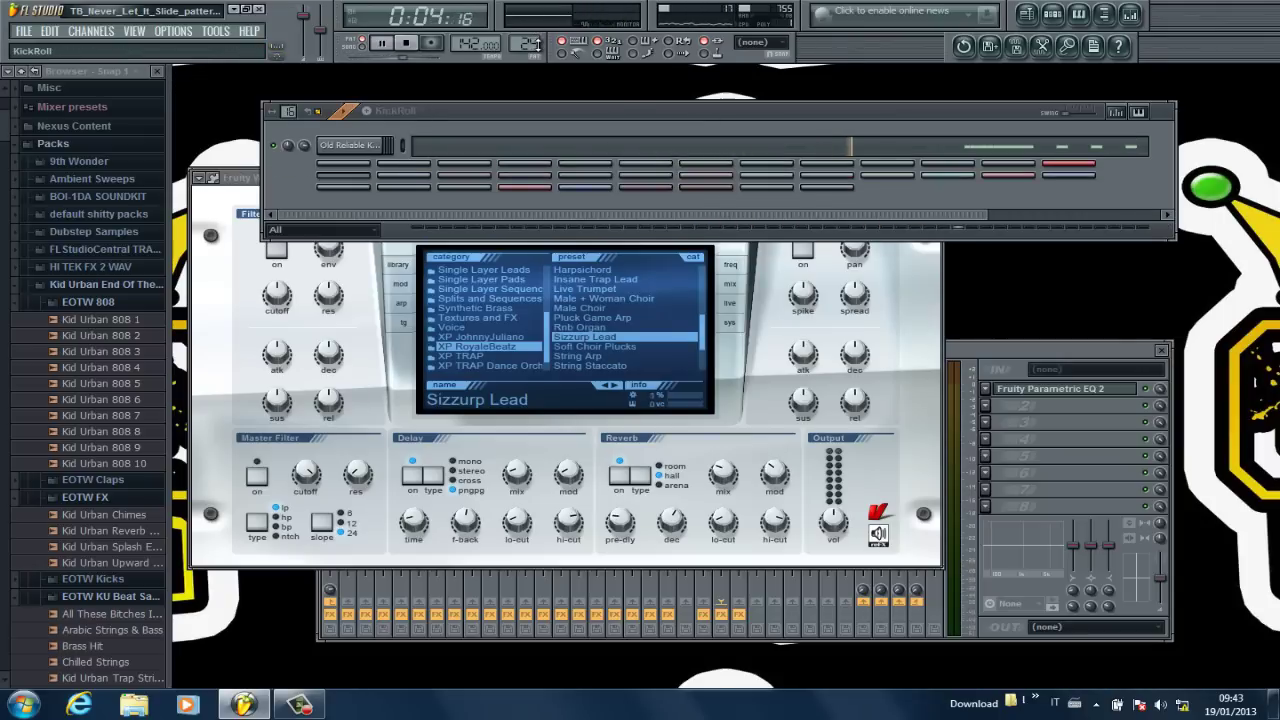
click(1031, 150)
mouse_move(613, 93)
mouse_down()
mouse_move(894, 86)
mouse_move(660, 105)
mouse_up()
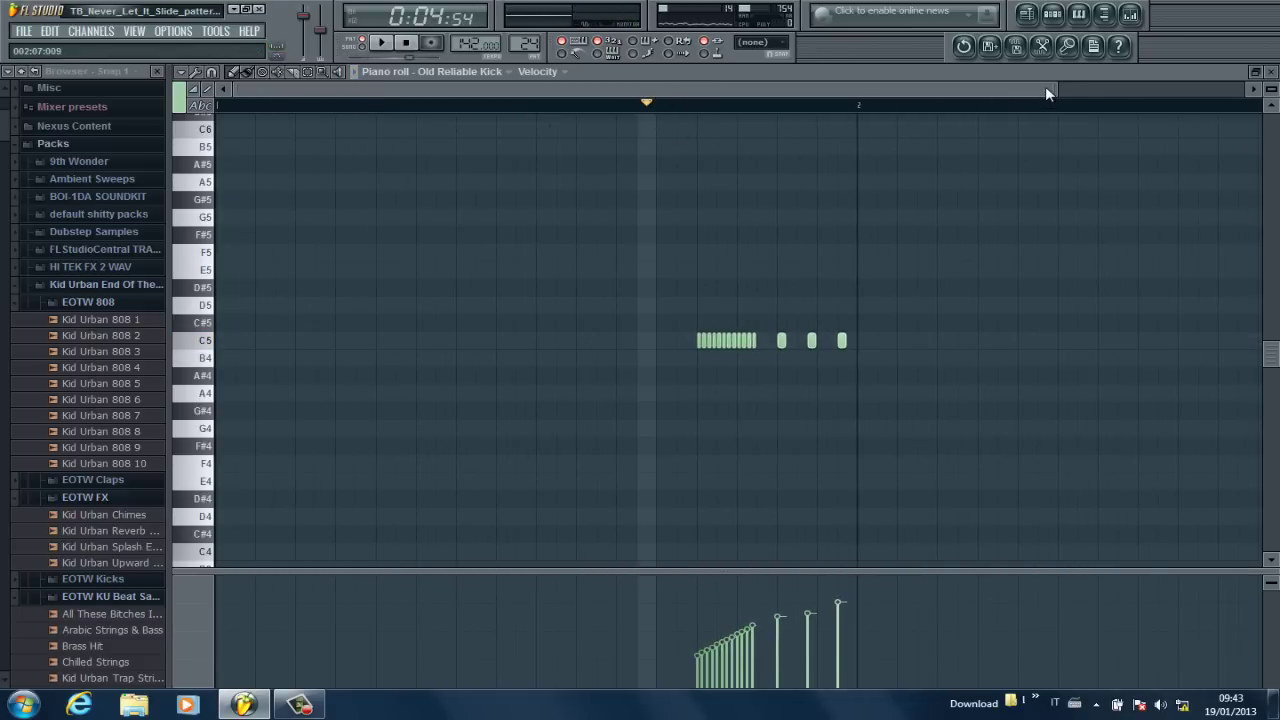
mouse_move(1054, 87)
mouse_down()
mouse_move(702, 90)
mouse_move(870, 152)
mouse_up()
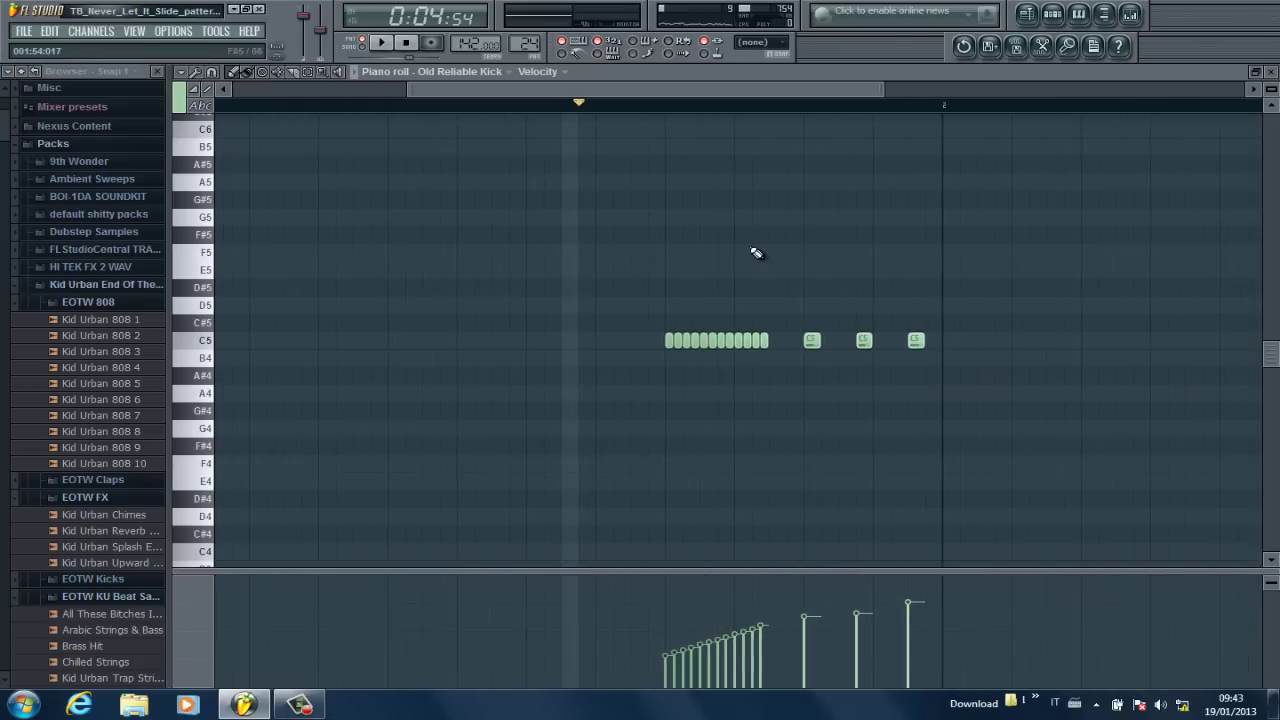
- Demonstrate chopping a long D#5 note above the kick roll, cancel the chopper and delete the note
click(670, 288)
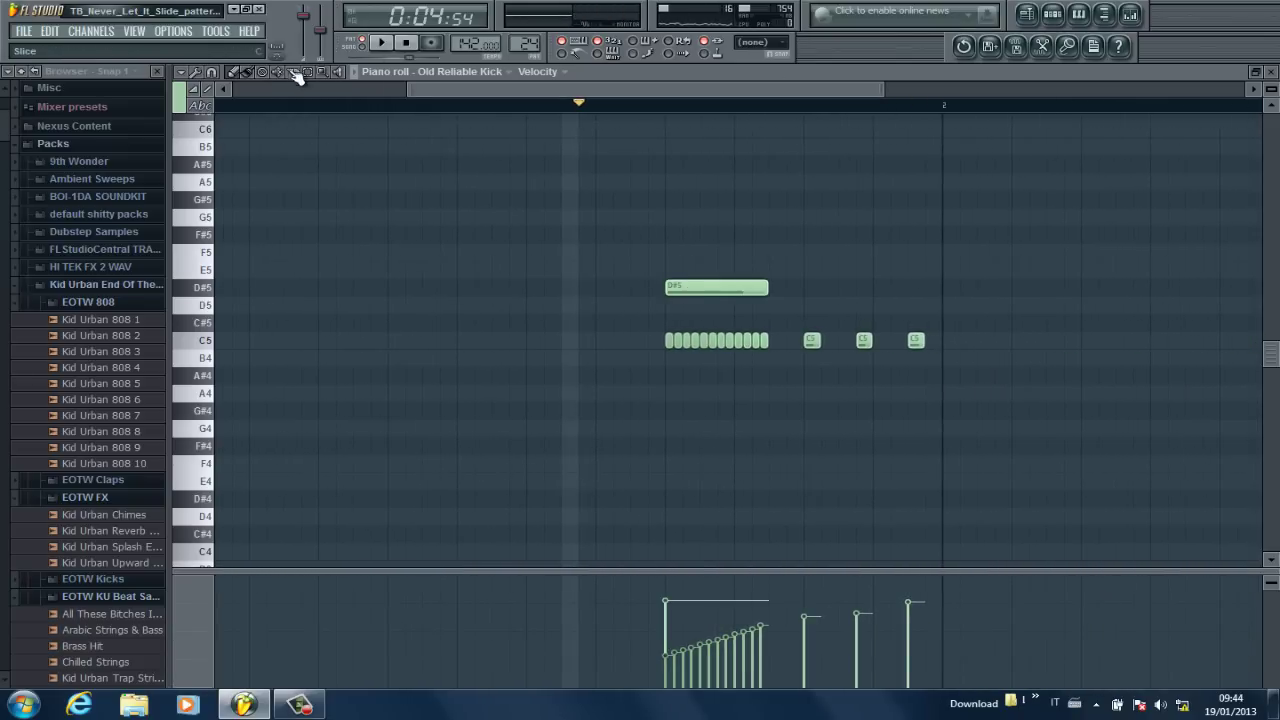
drag(712, 229, 698, 297)
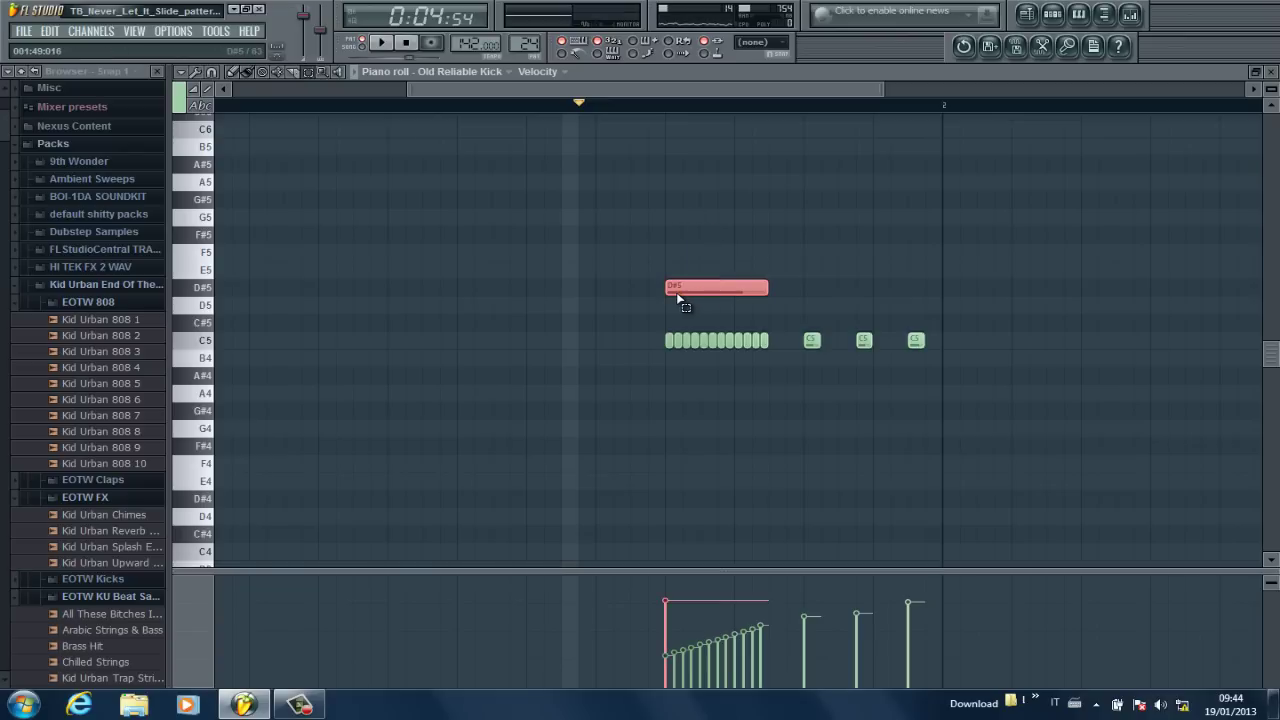
key(alt+u)
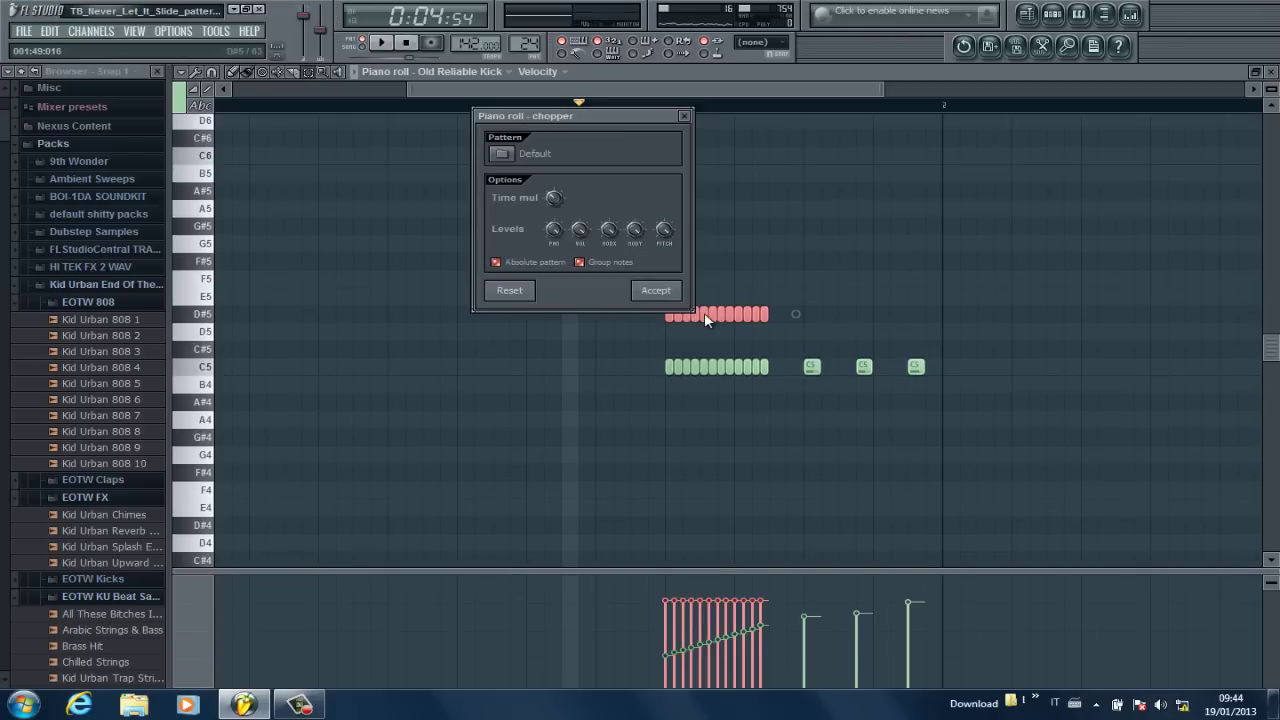
click(685, 116)
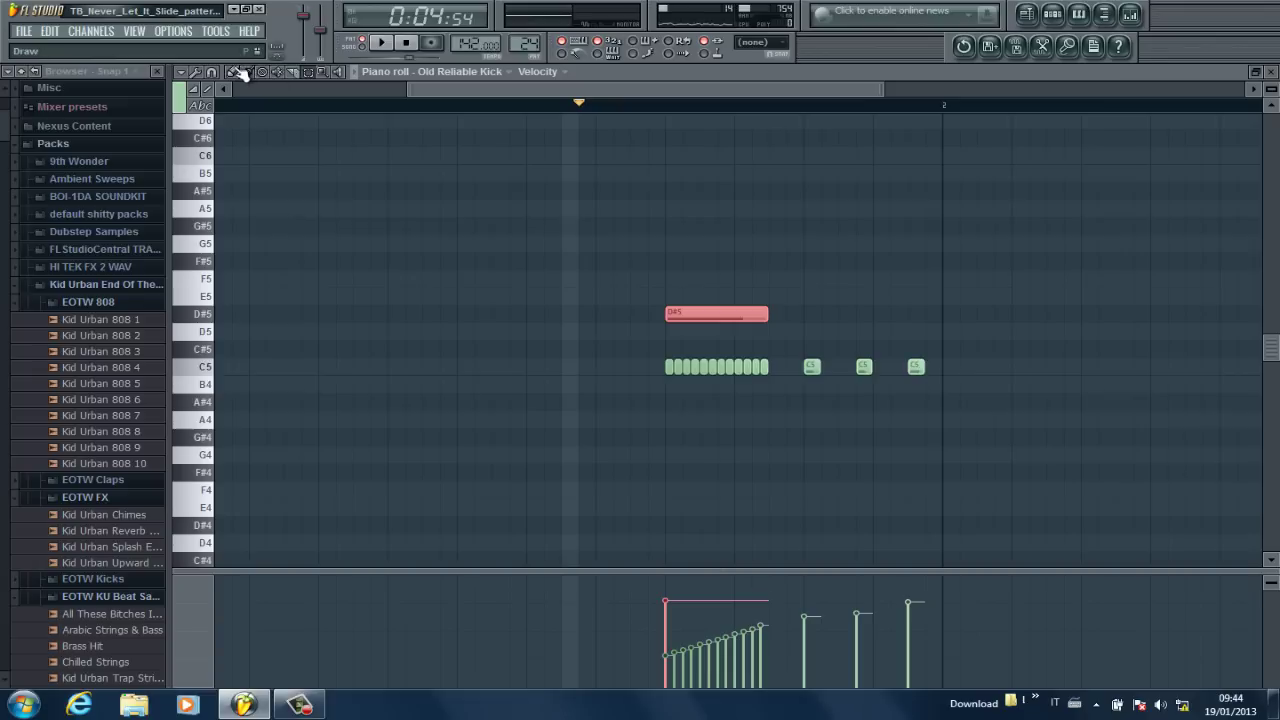
right_click(696, 318)
- Play the kick roll, flatten the velocities of its rapid notes to an even high level and play it again
key(space)
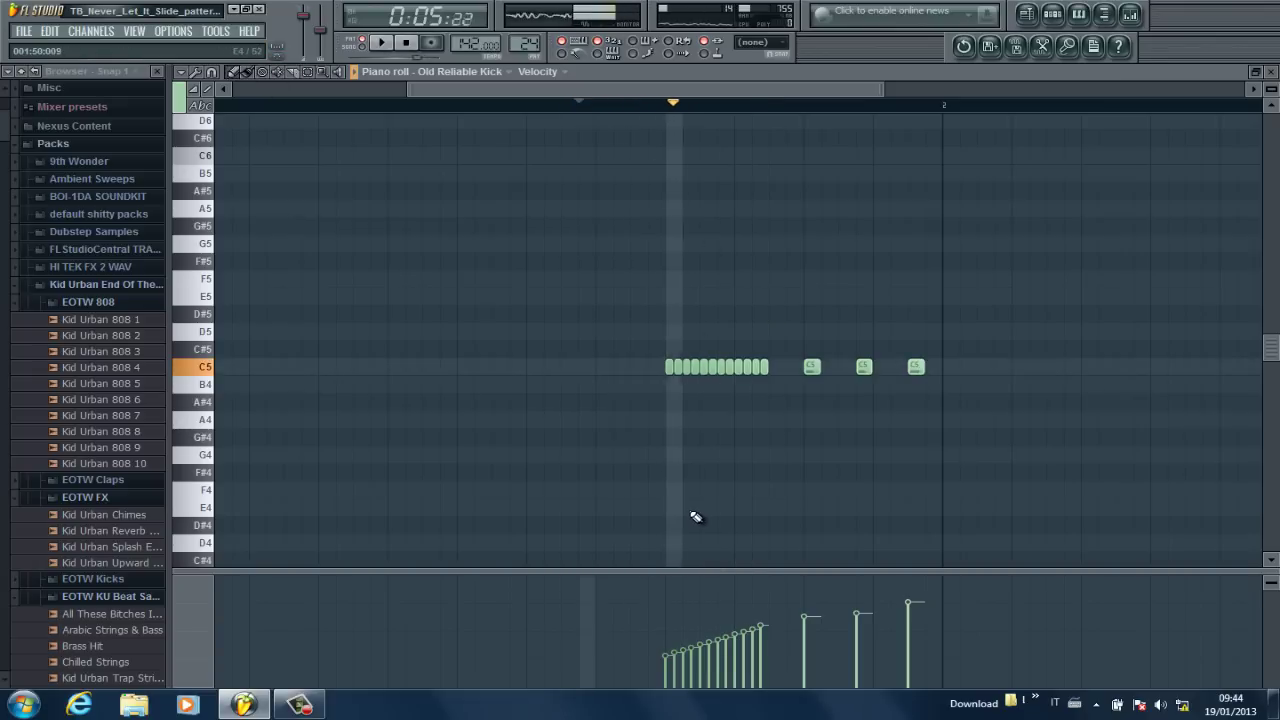
key(space)
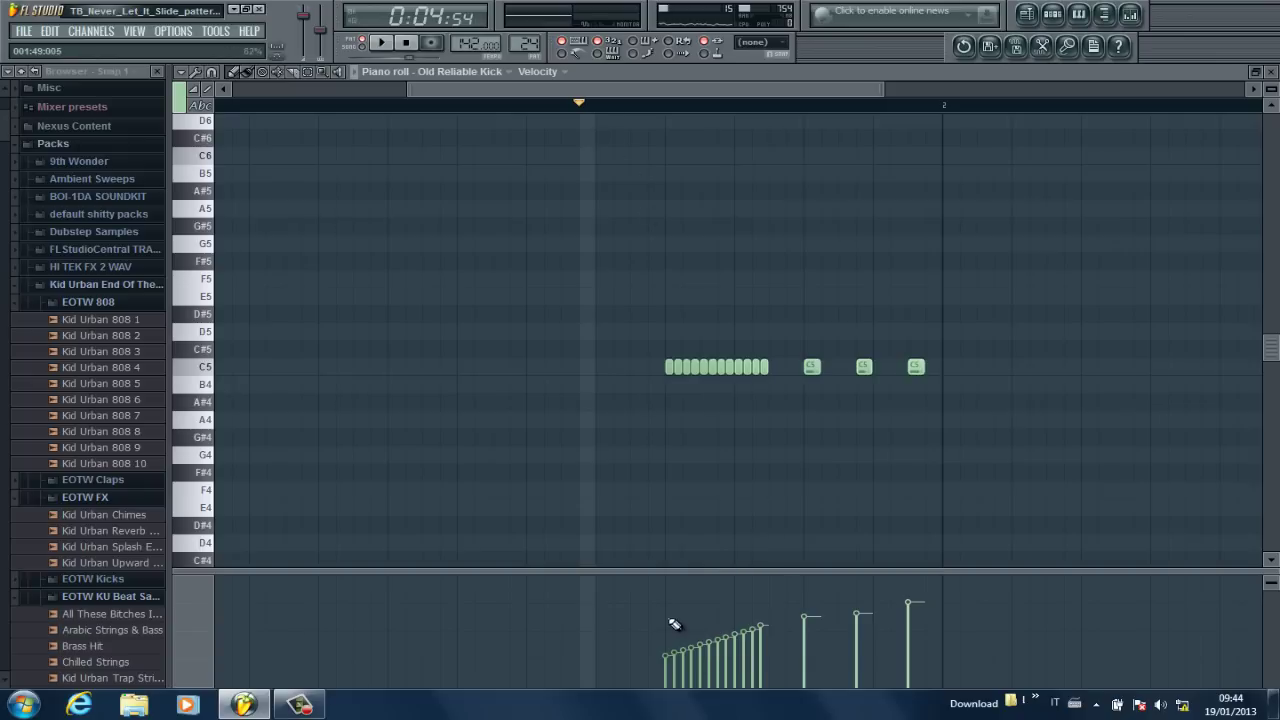
drag(672, 611, 763, 613)
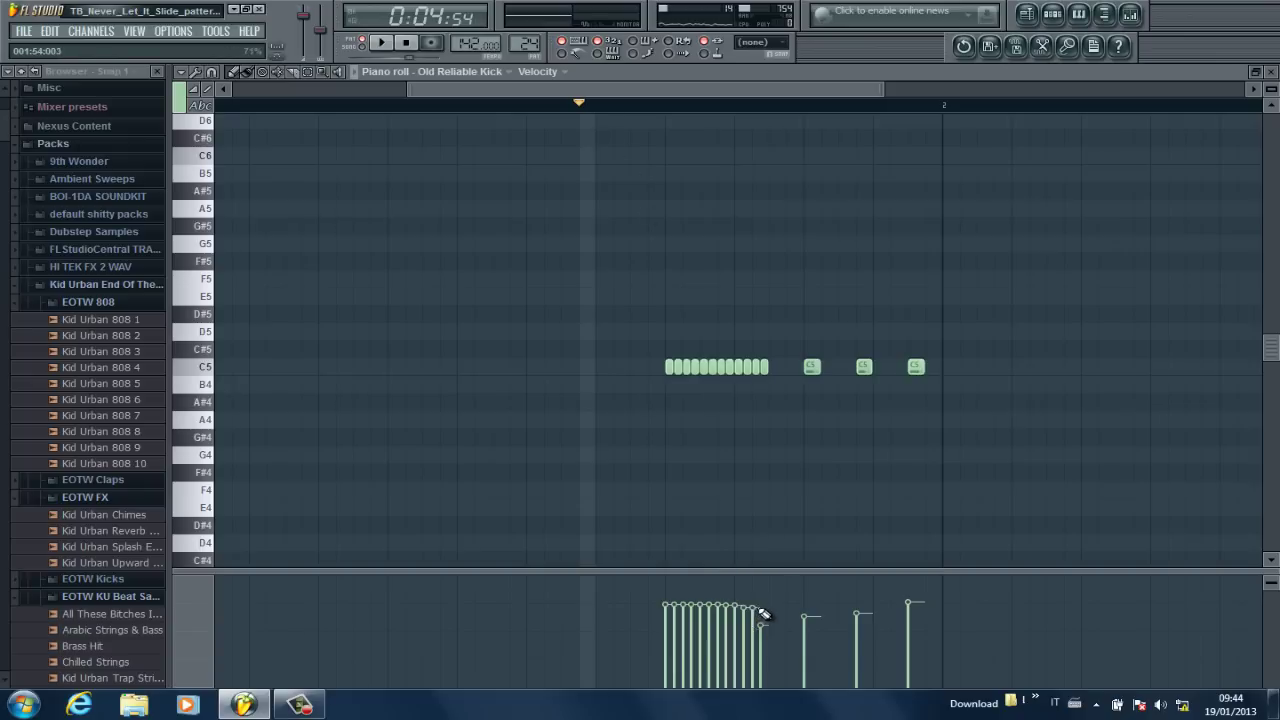
key(space)
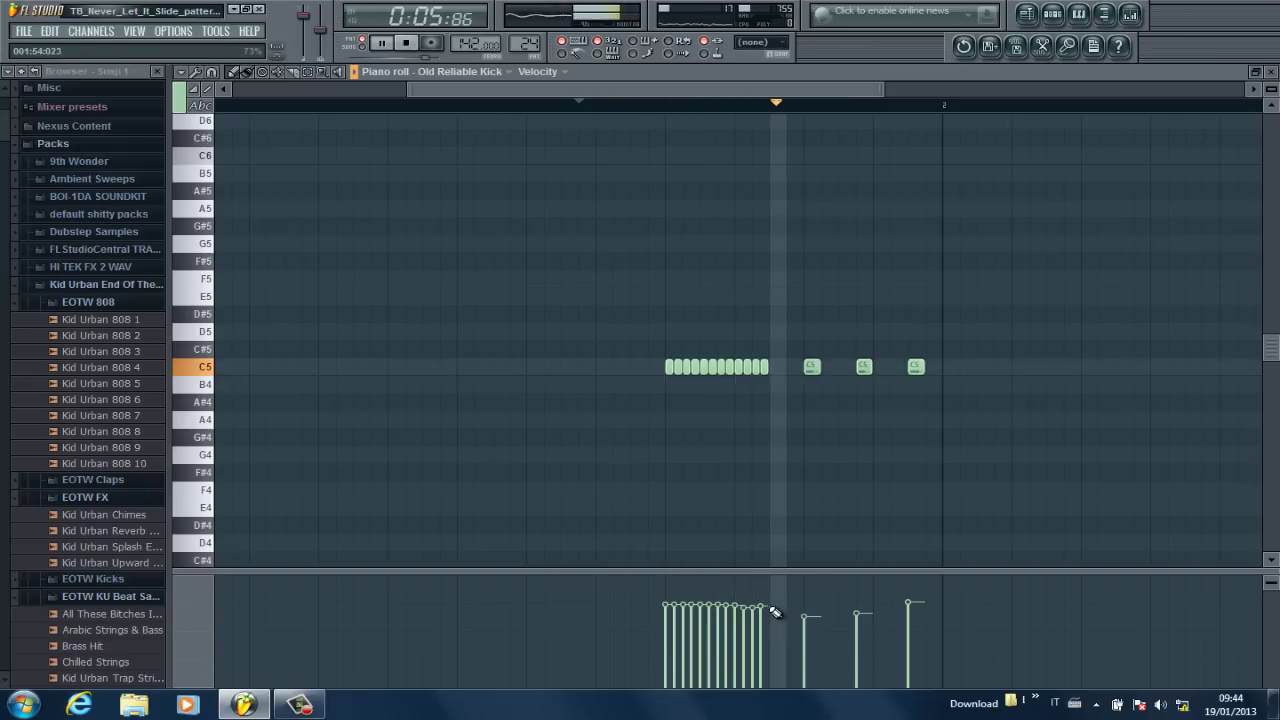
key(space)
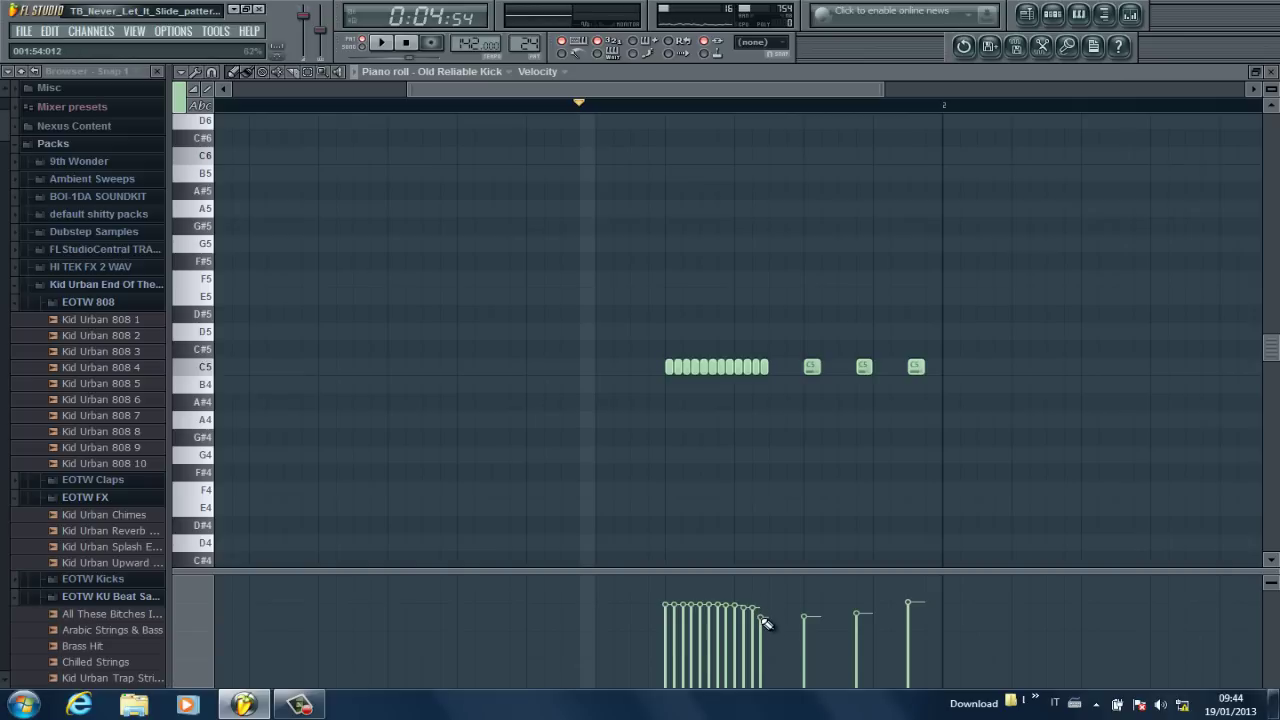
- Shape the kick roll's velocities into a rising ramp, raise those of the single kicks following it, and check by playback
drag(733, 641, 673, 650)
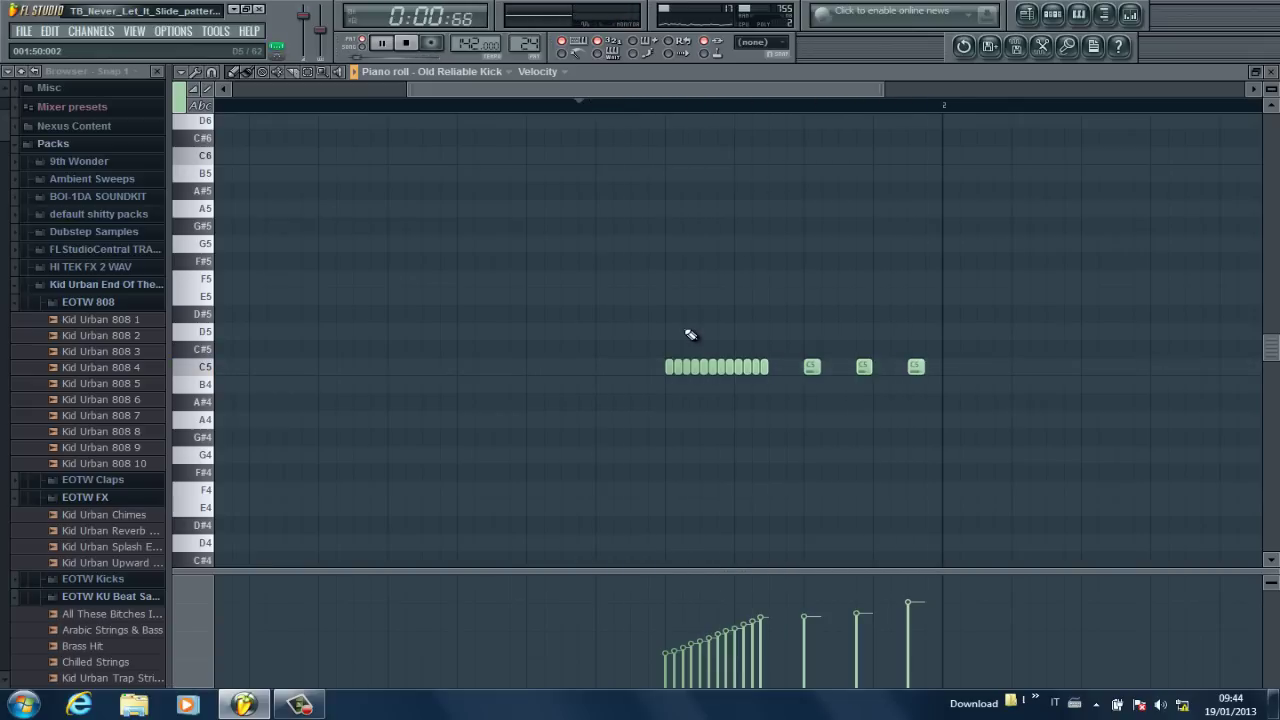
key(space)
drag(856, 610, 857, 598)
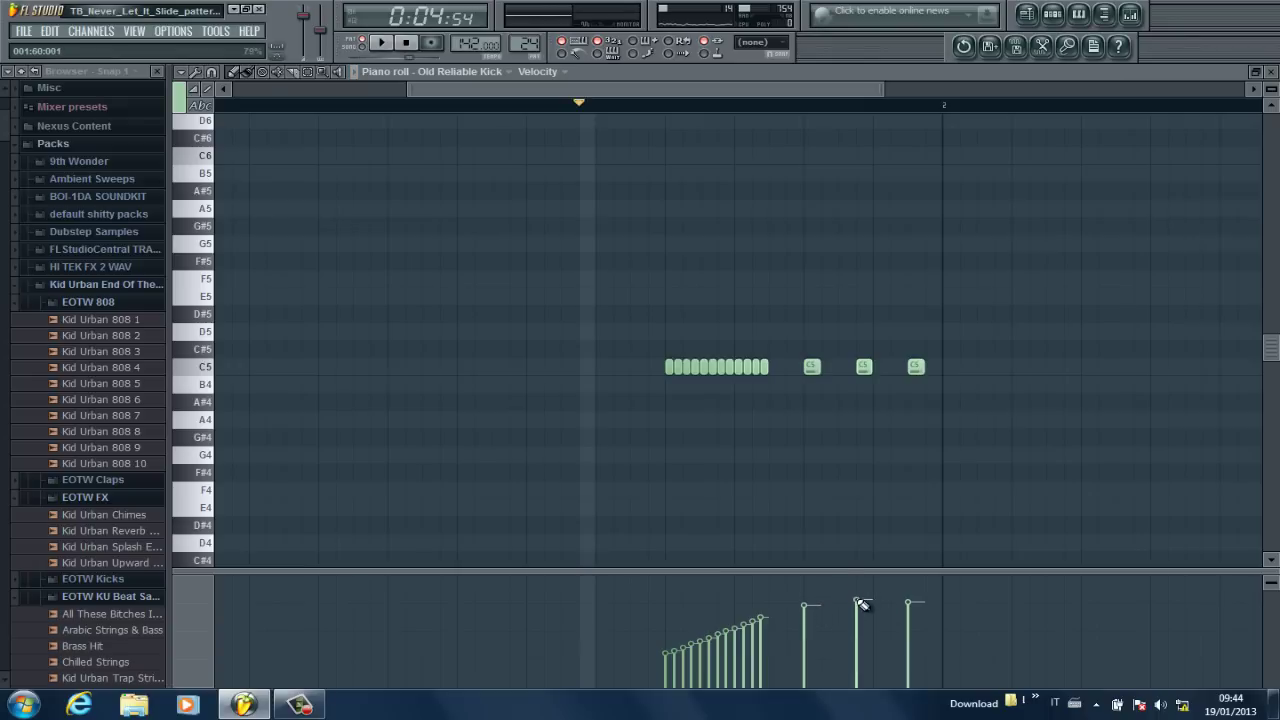
key(space)
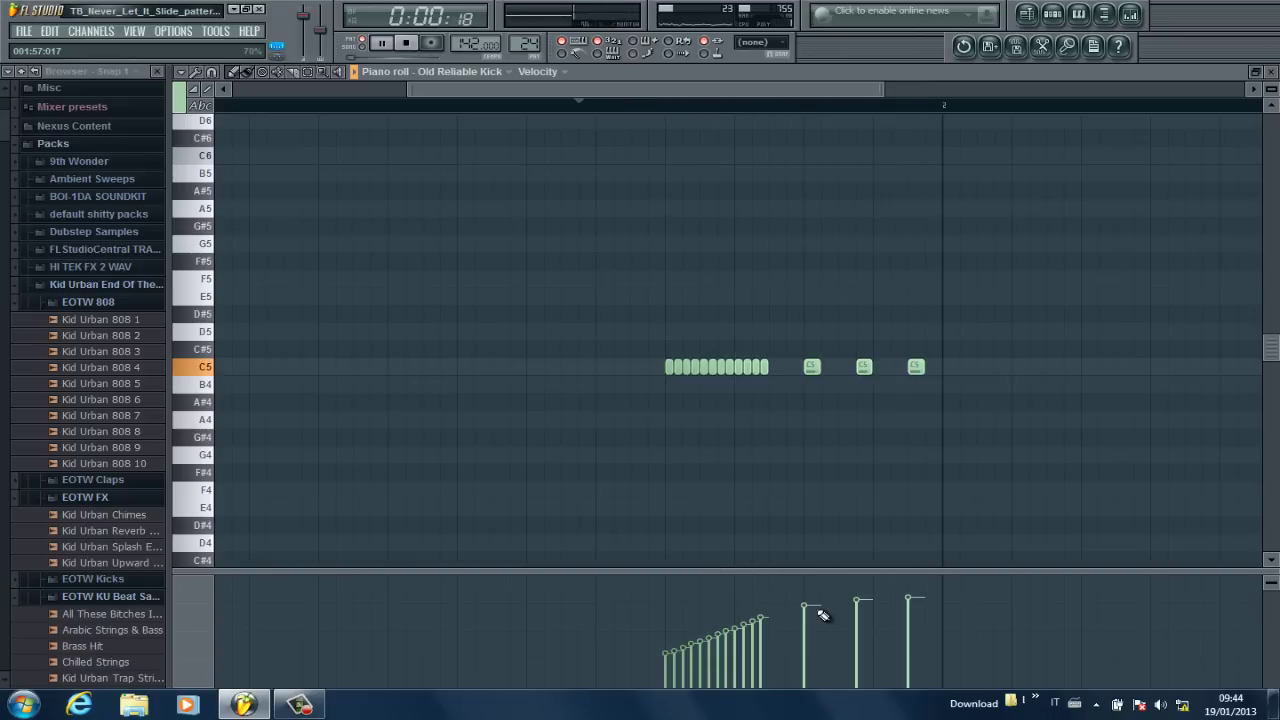
key(space)
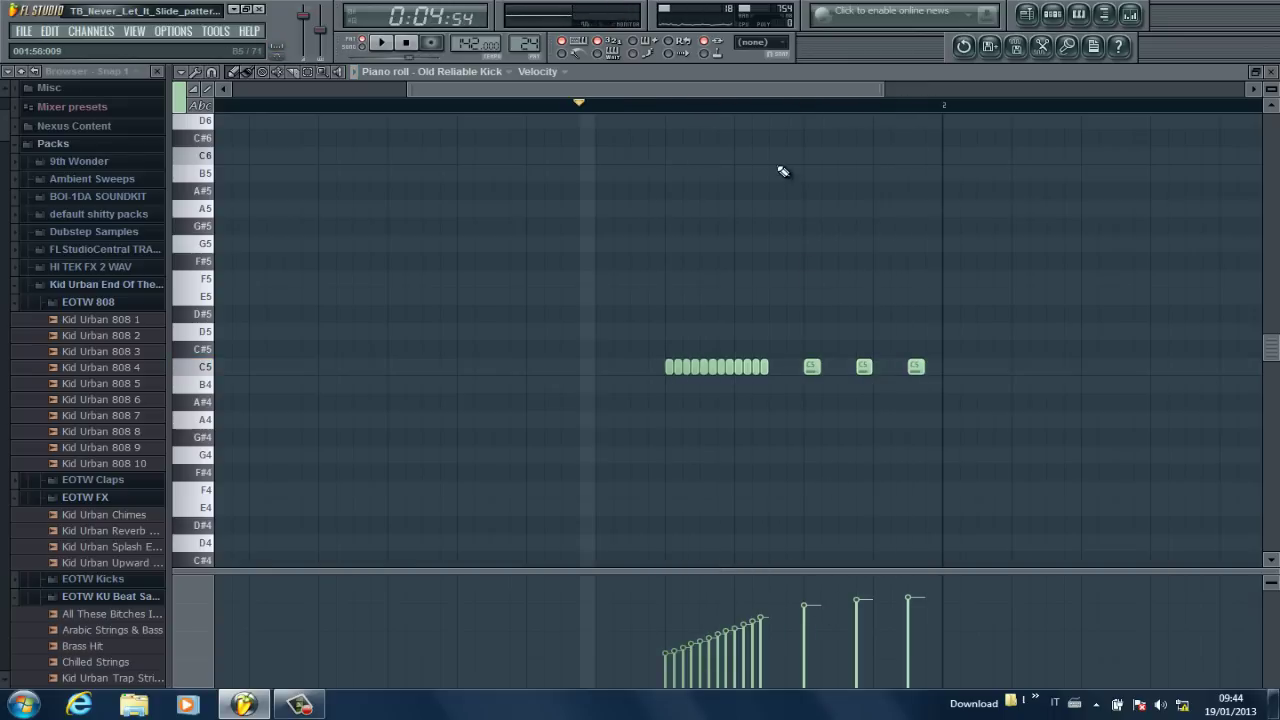
click(1270, 71)
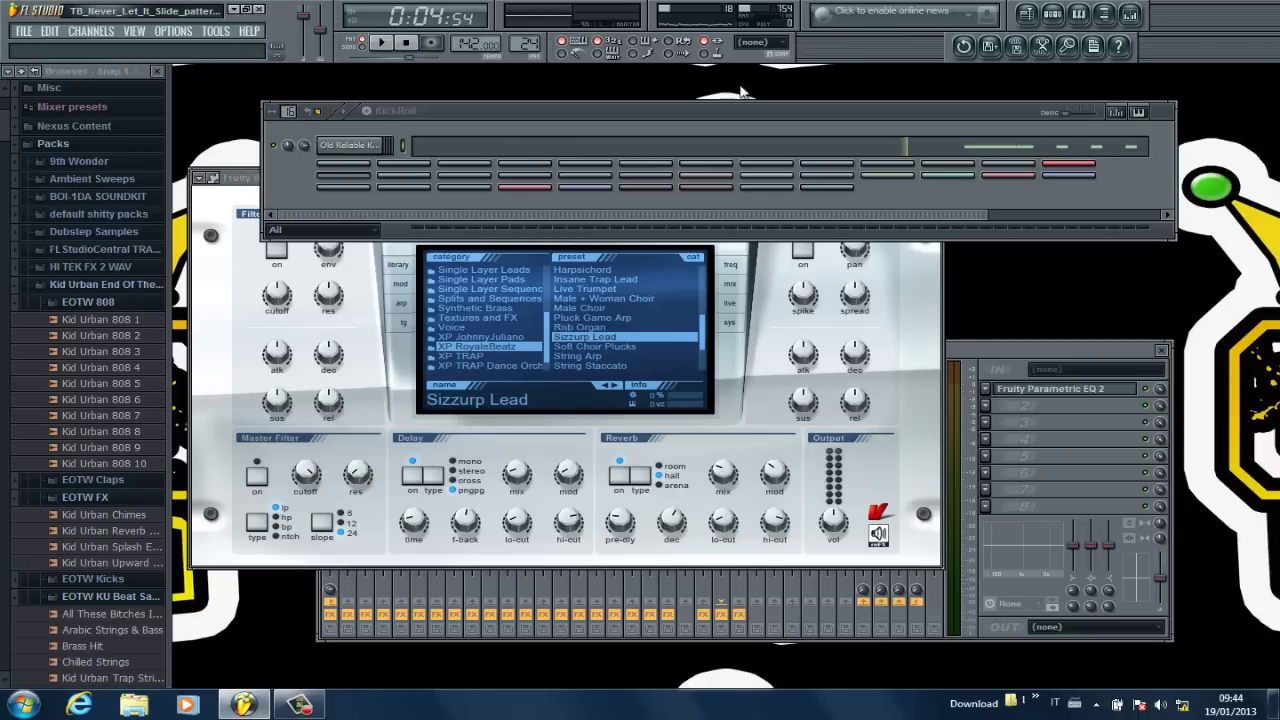
- Show the Crash pattern's LEX Hit Crash steps and play the Crash #2 pattern
scroll(536, 40, up, 1)
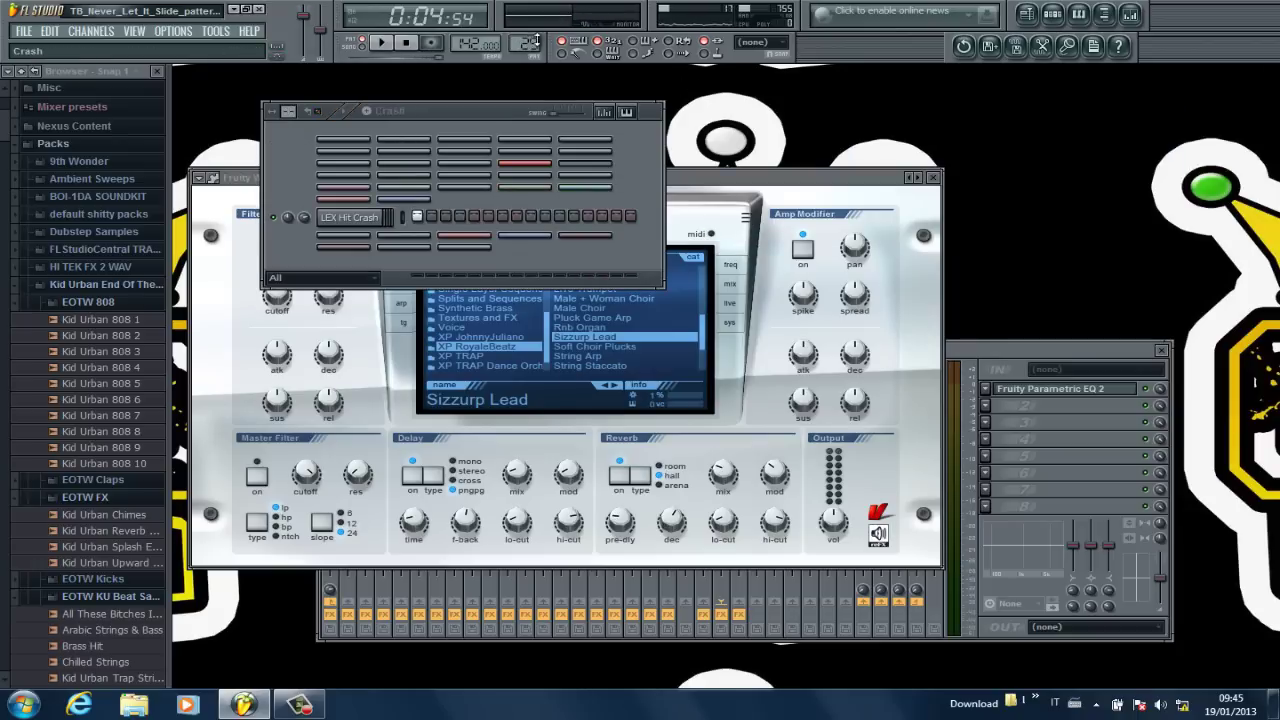
scroll(536, 40, up, 2)
scroll(537, 28, down, 2)
key(space)
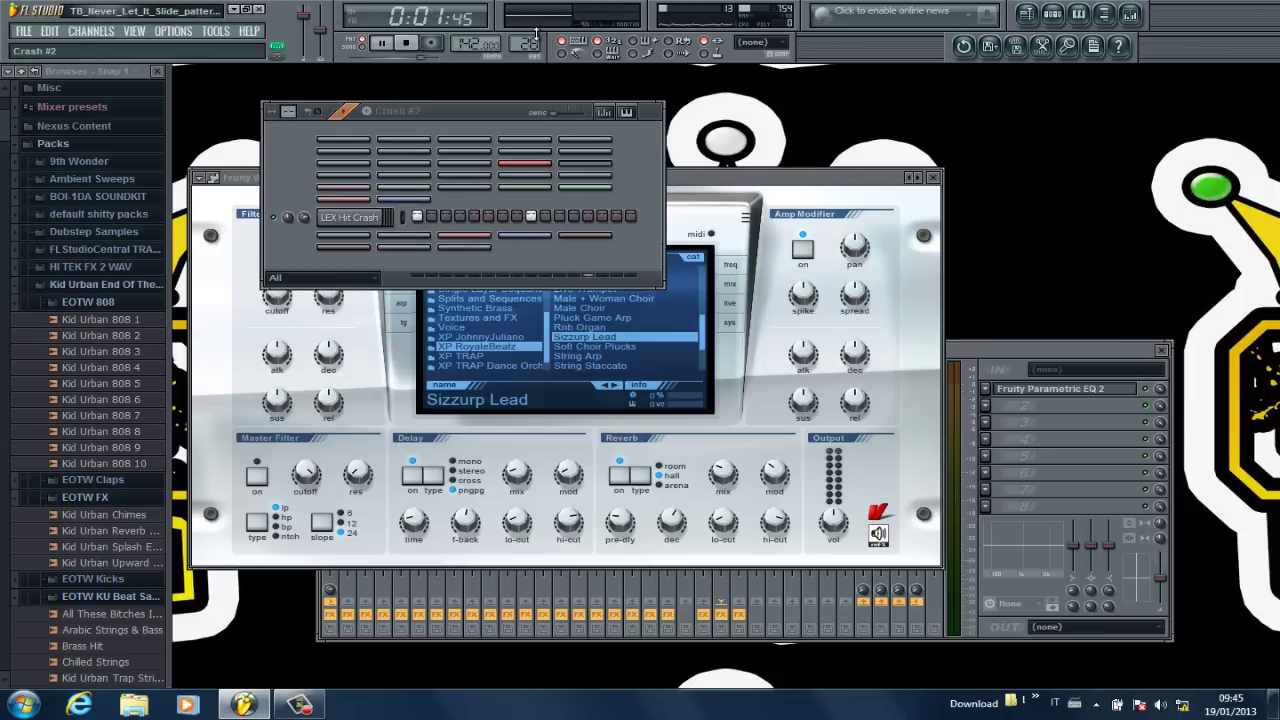
- Switch to the JuiceMan Chant pattern, look over its Pyrex Vox (5) steps and stop playback
scroll(536, 30, up, 2)
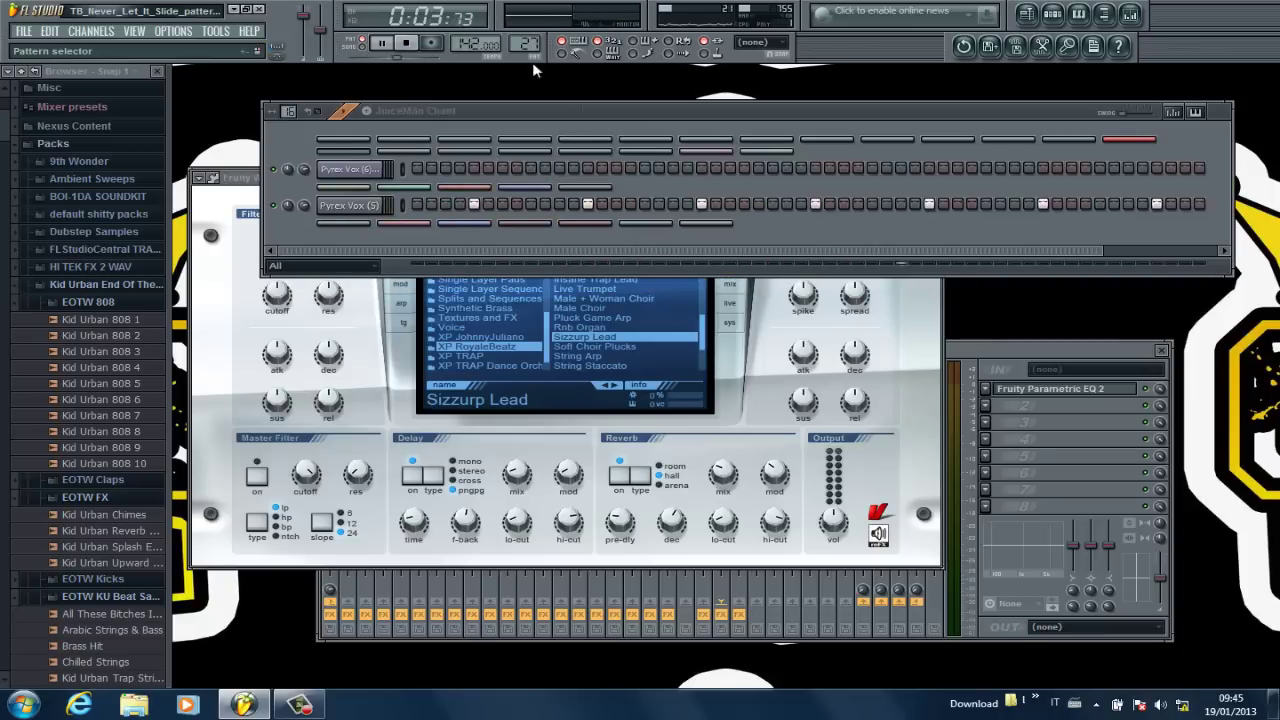
click(597, 253)
drag(597, 253, 430, 246)
key(space)
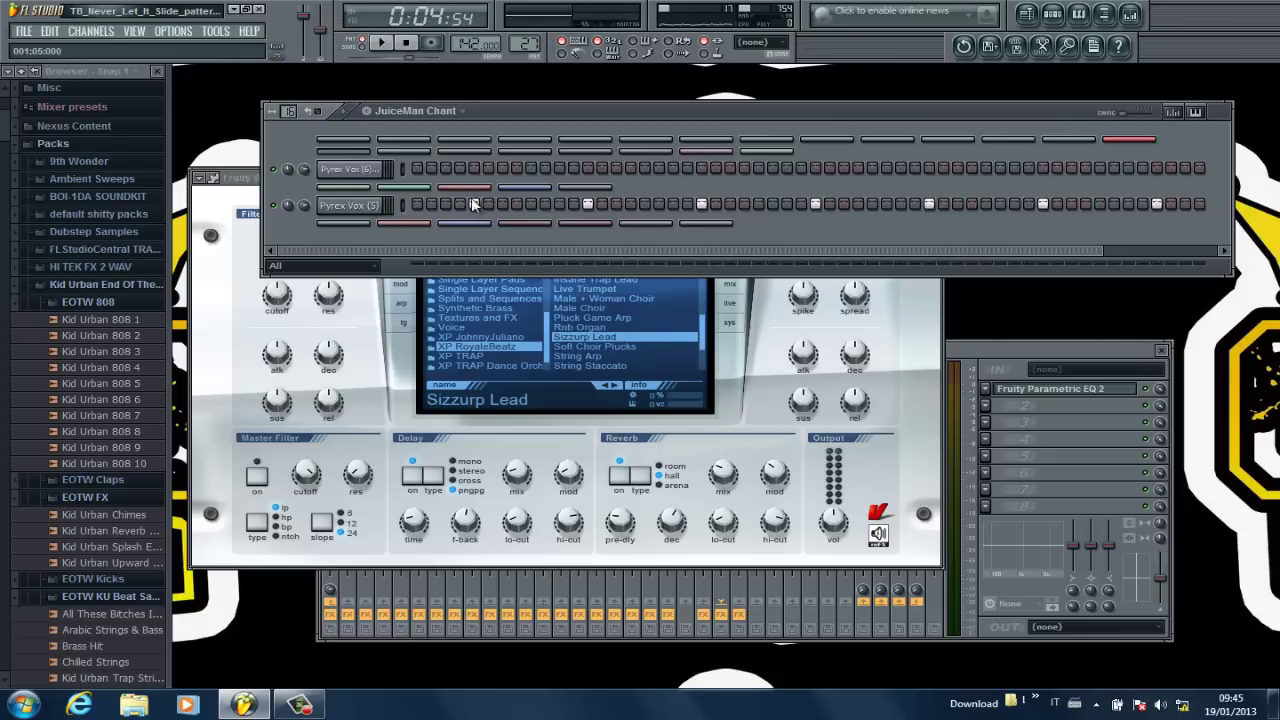
- Open the Pyrex Vox (5) channel settings, audition the vocal sample and close the settings
click(346, 206)
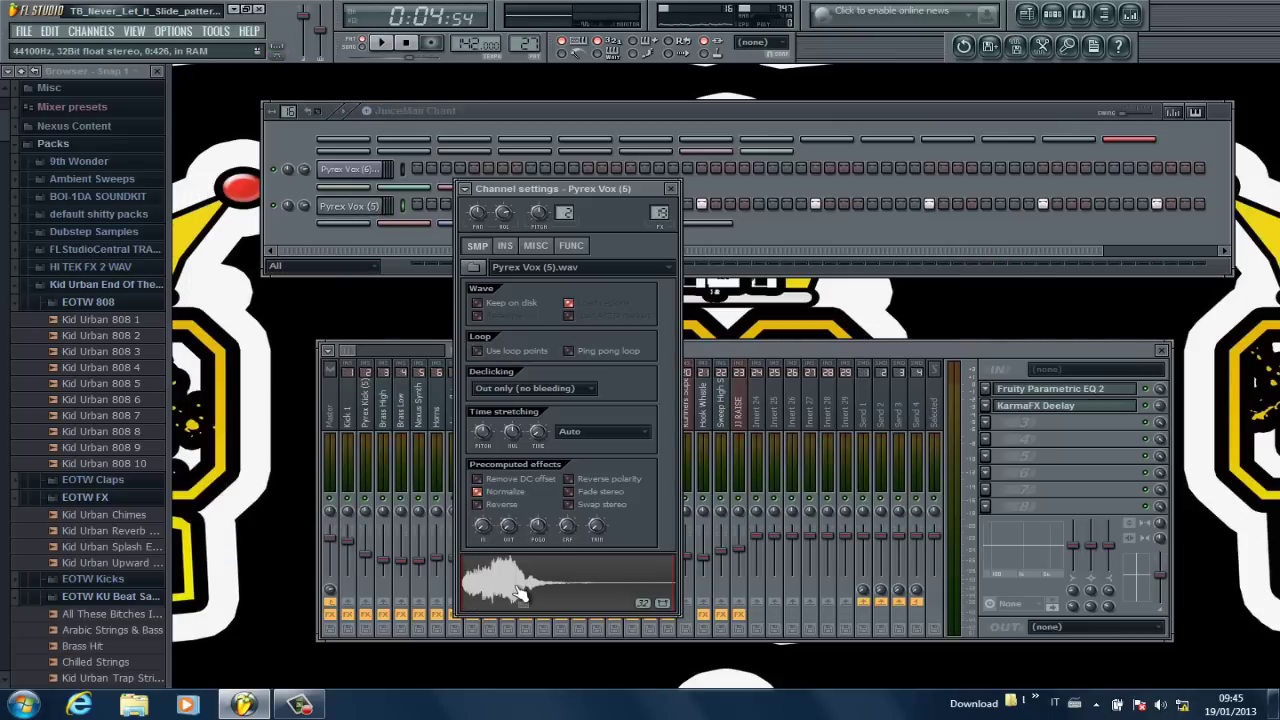
click(518, 590)
click(518, 590)
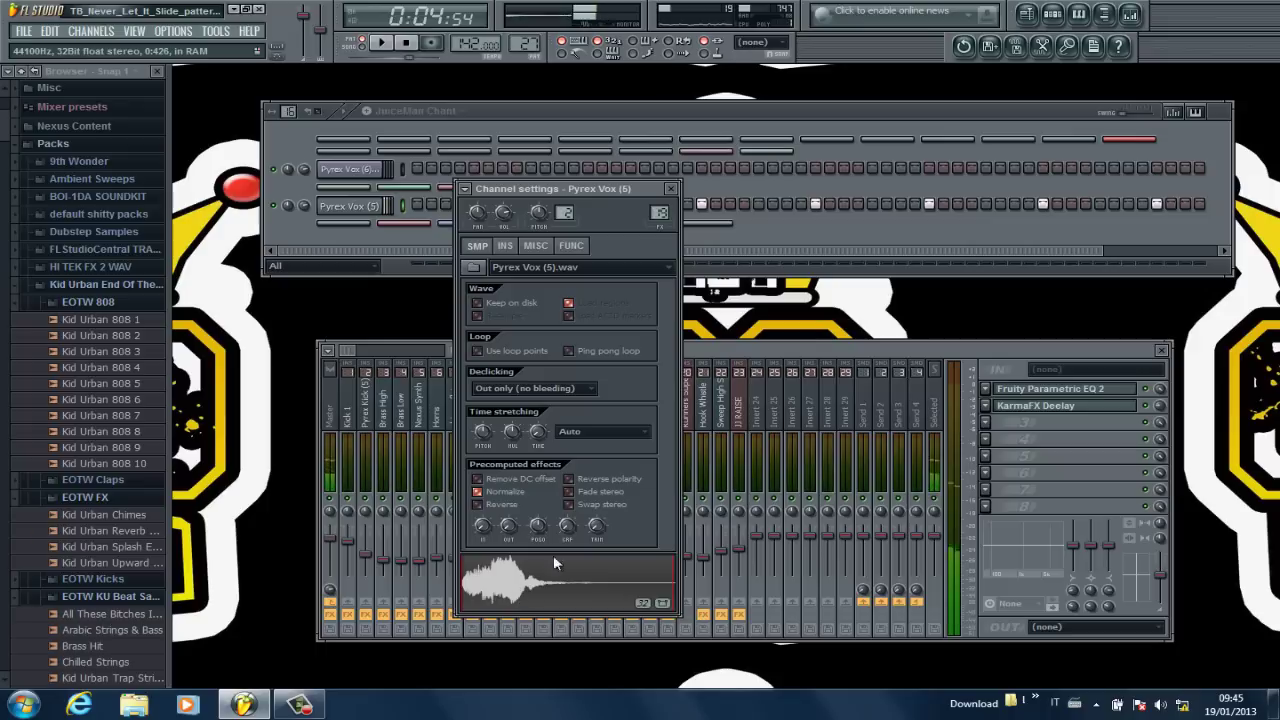
click(673, 189)
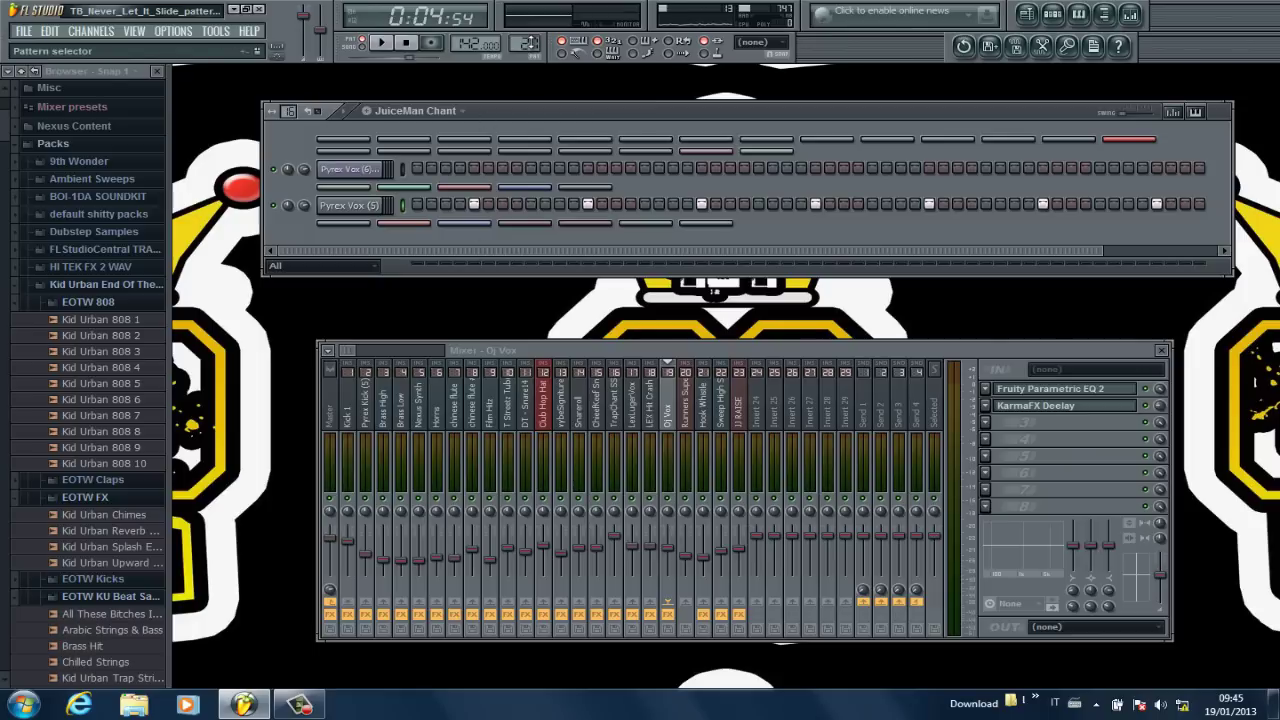
- Look over the end of the JuiceMan Chant pattern and view the Pyrex Vox (6) #2 channel settings
drag(760, 250, 1195, 252)
click(362, 169)
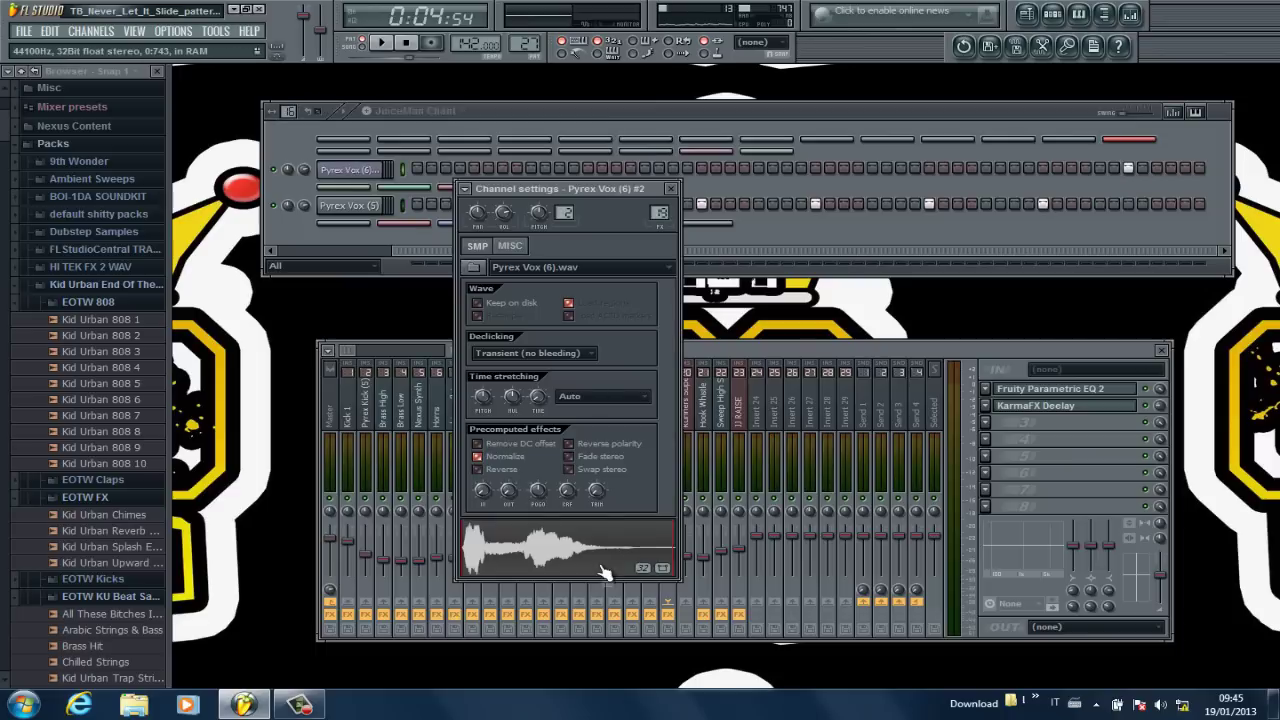
click(672, 189)
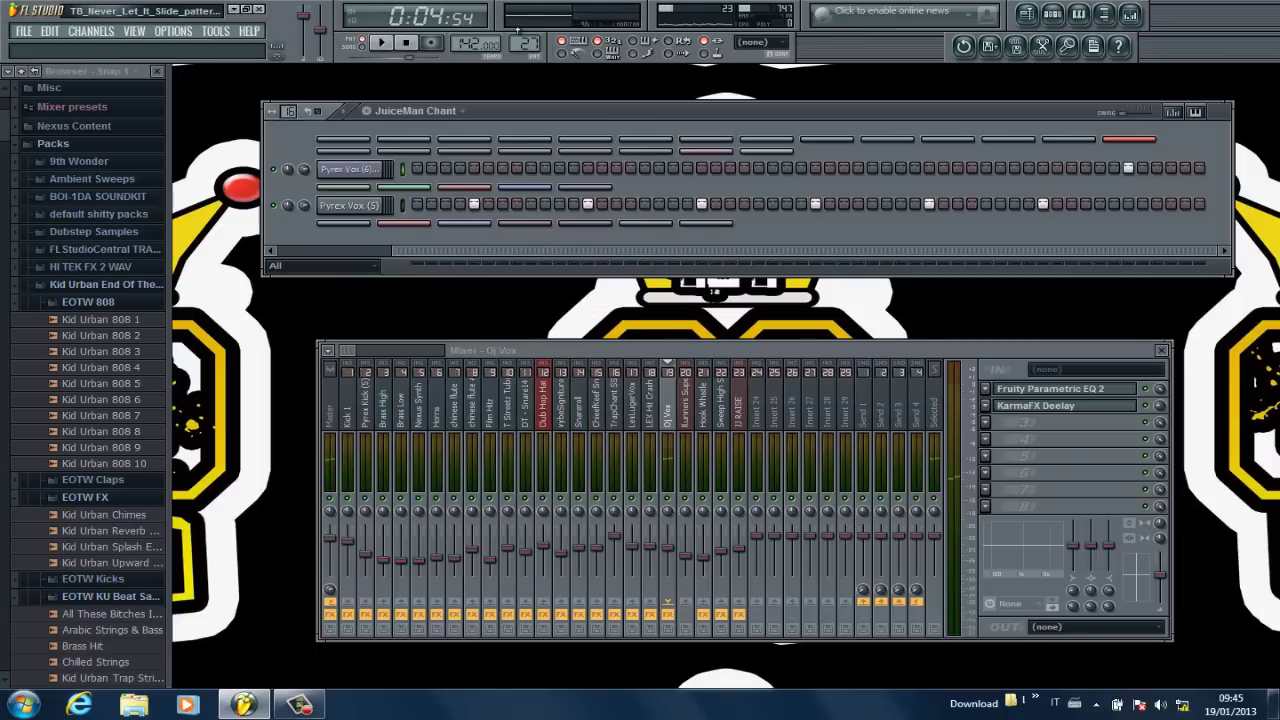
- Switch to the JuiceMan chant 4s pattern and play it
drag(528, 46, 532, 38)
key(space)
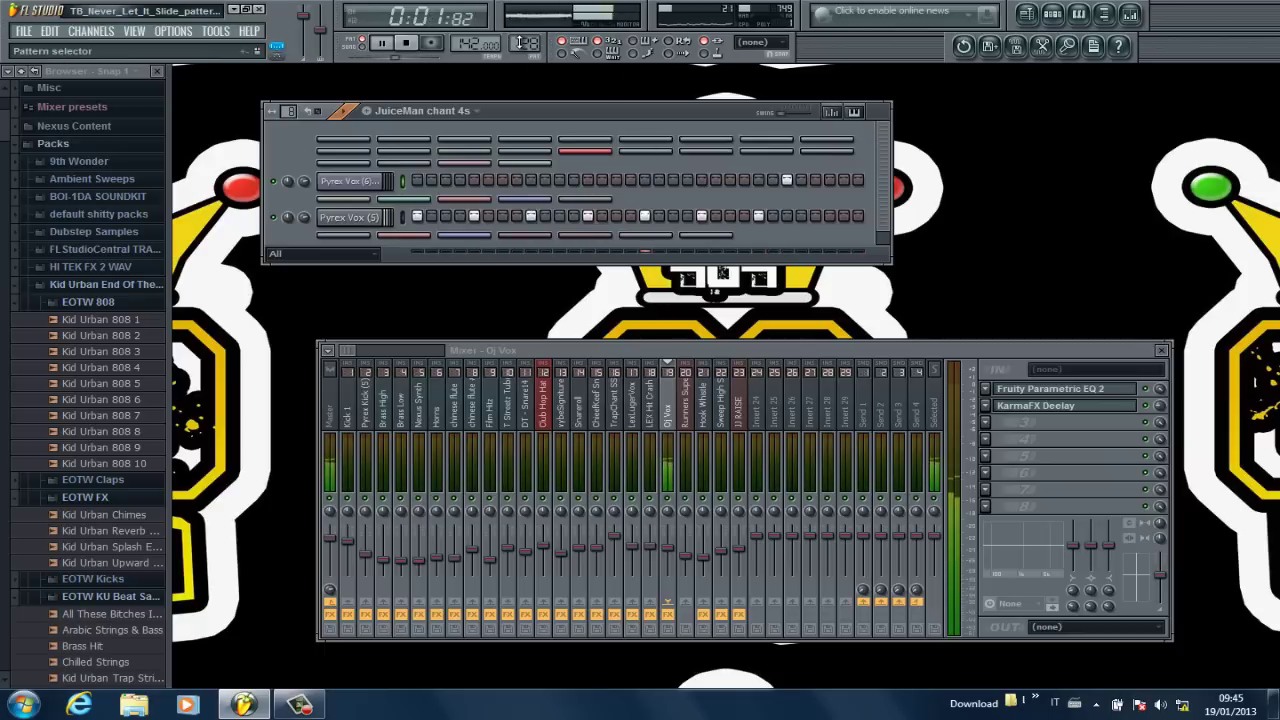
key(space)
- Switch to the Short Raise pattern, play it several times and view the Psycho LD SSO channel's synth preset
drag(520, 41, 519, 31)
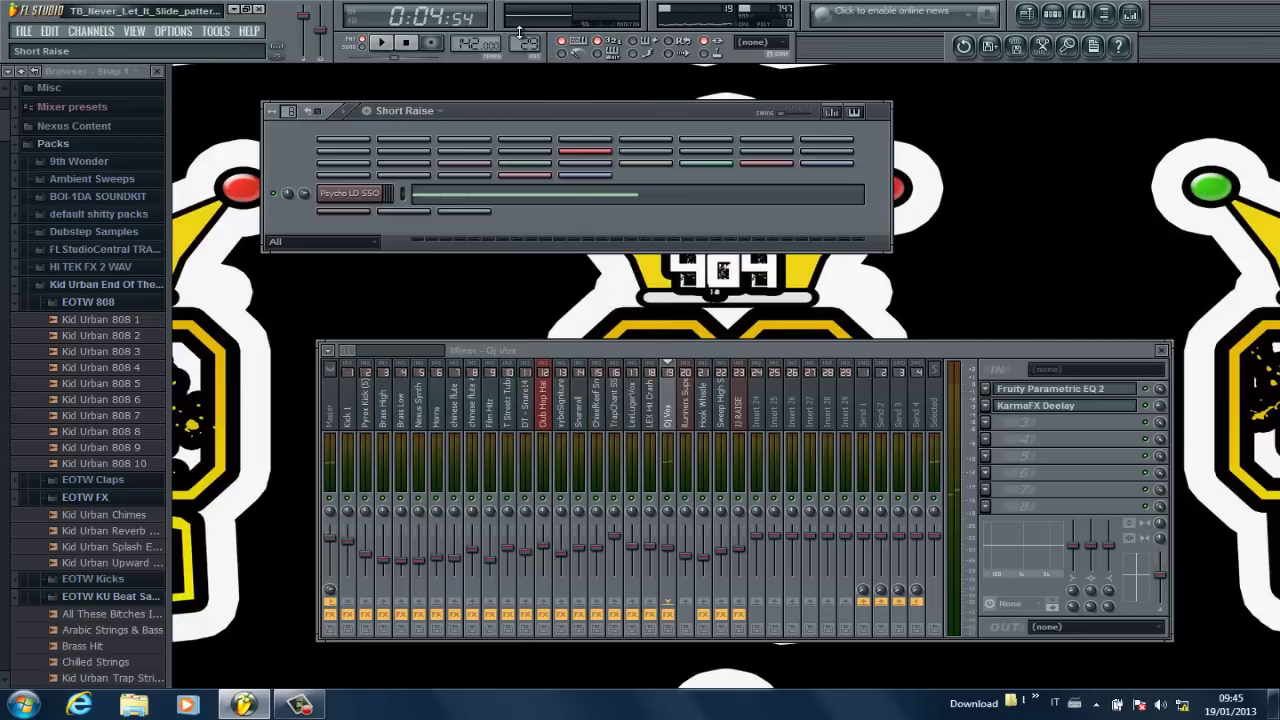
key(space)
key(space)
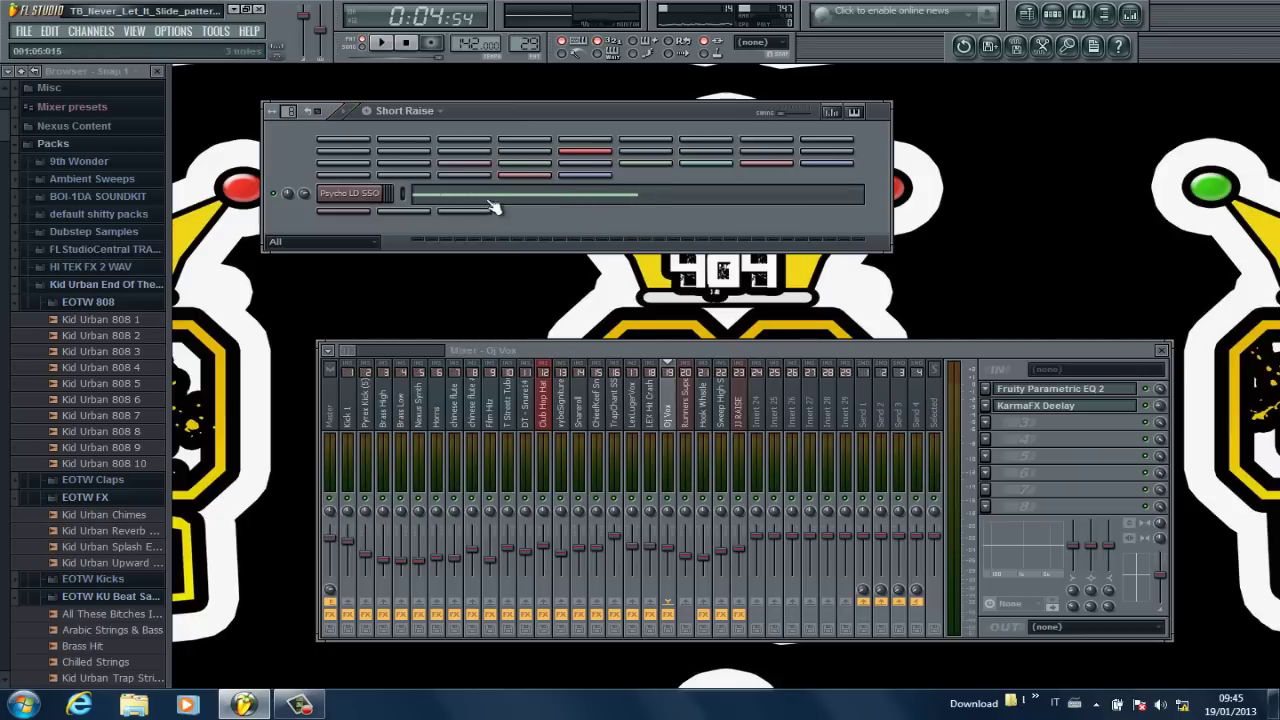
key(space)
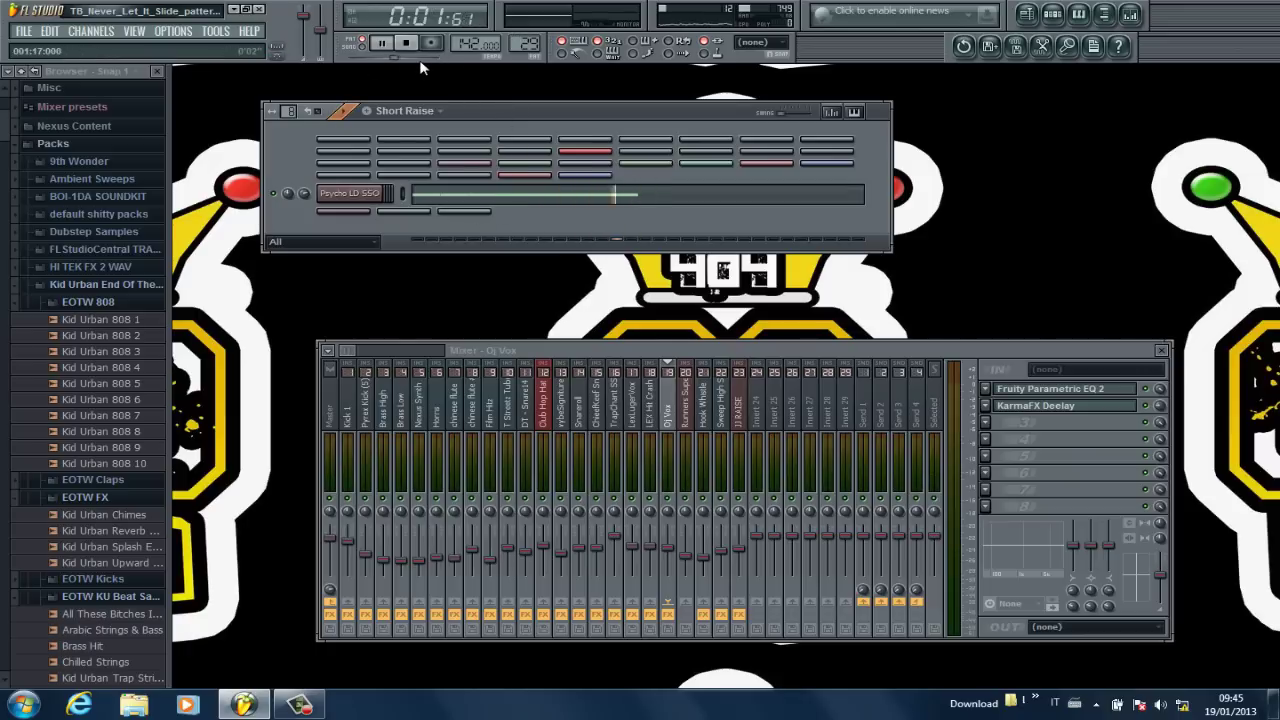
key(space)
key(space)
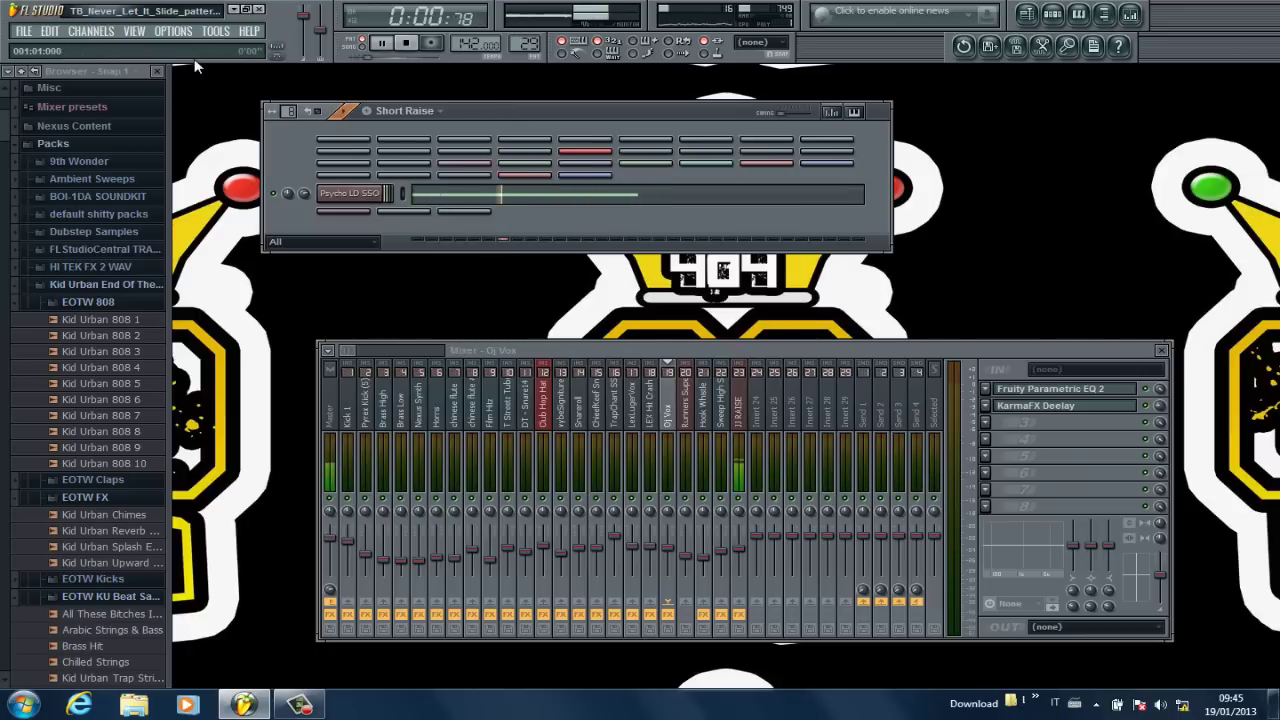
key(space)
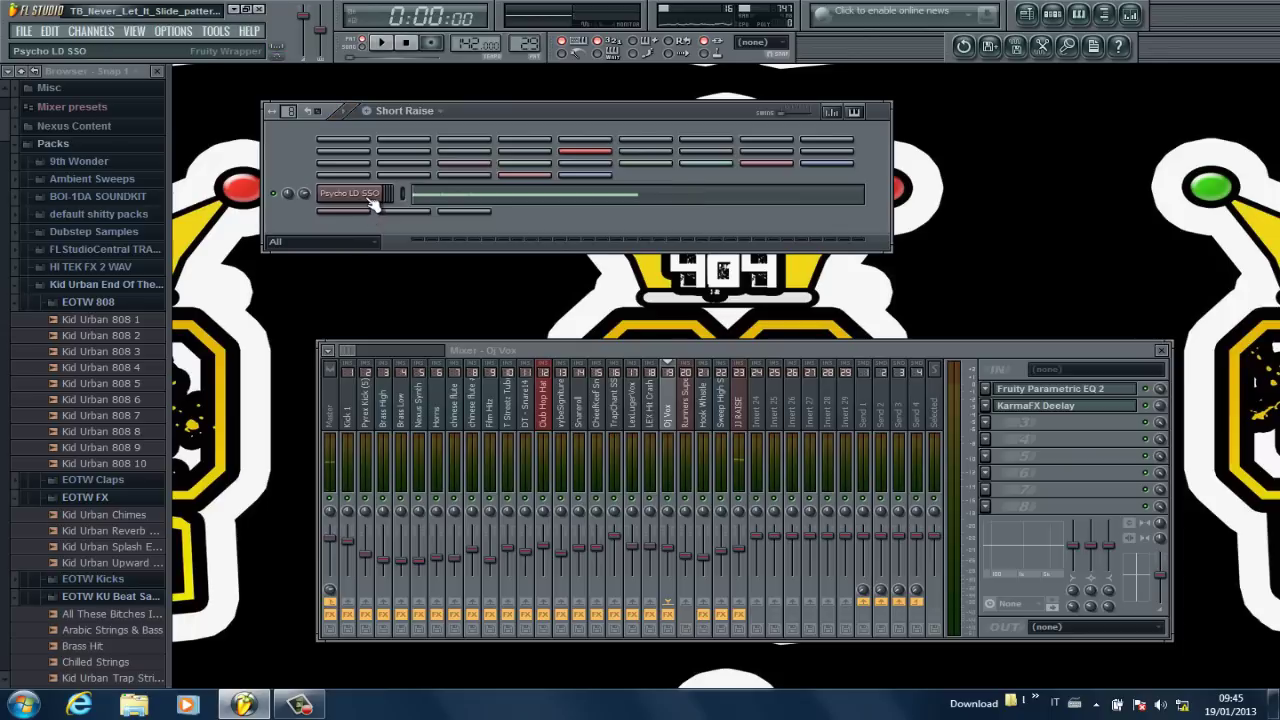
click(352, 193)
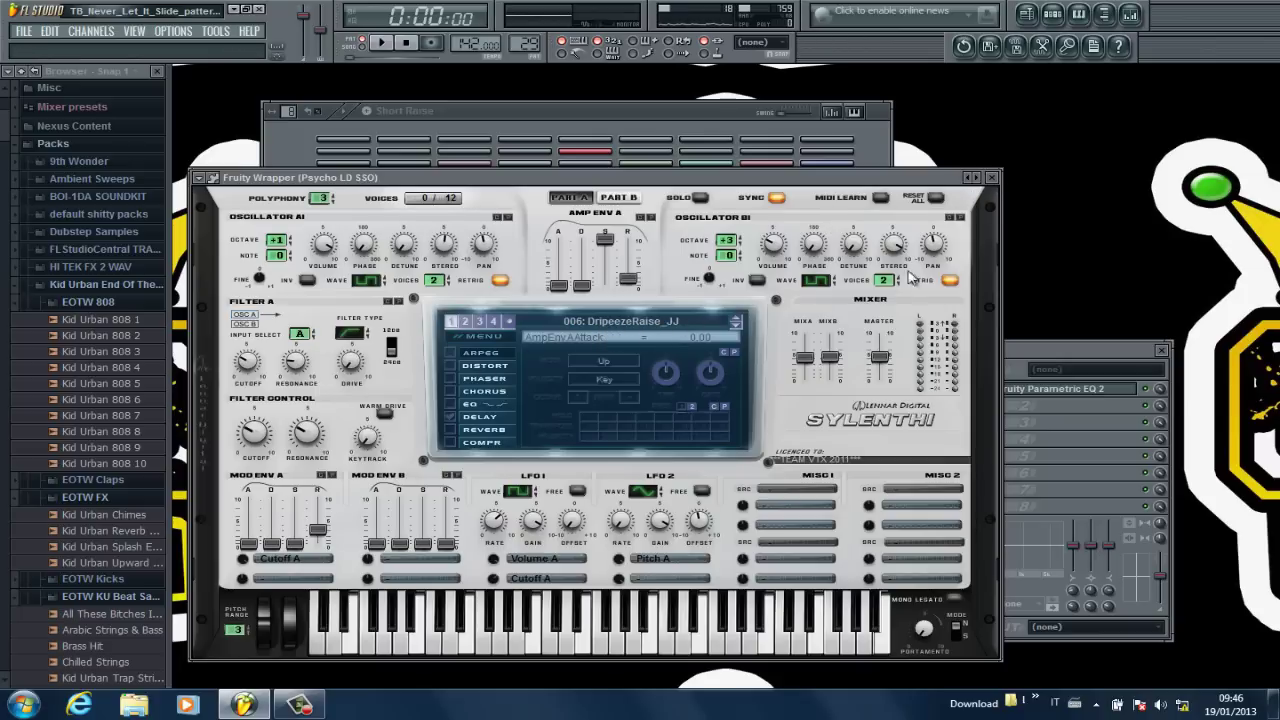
click(991, 178)
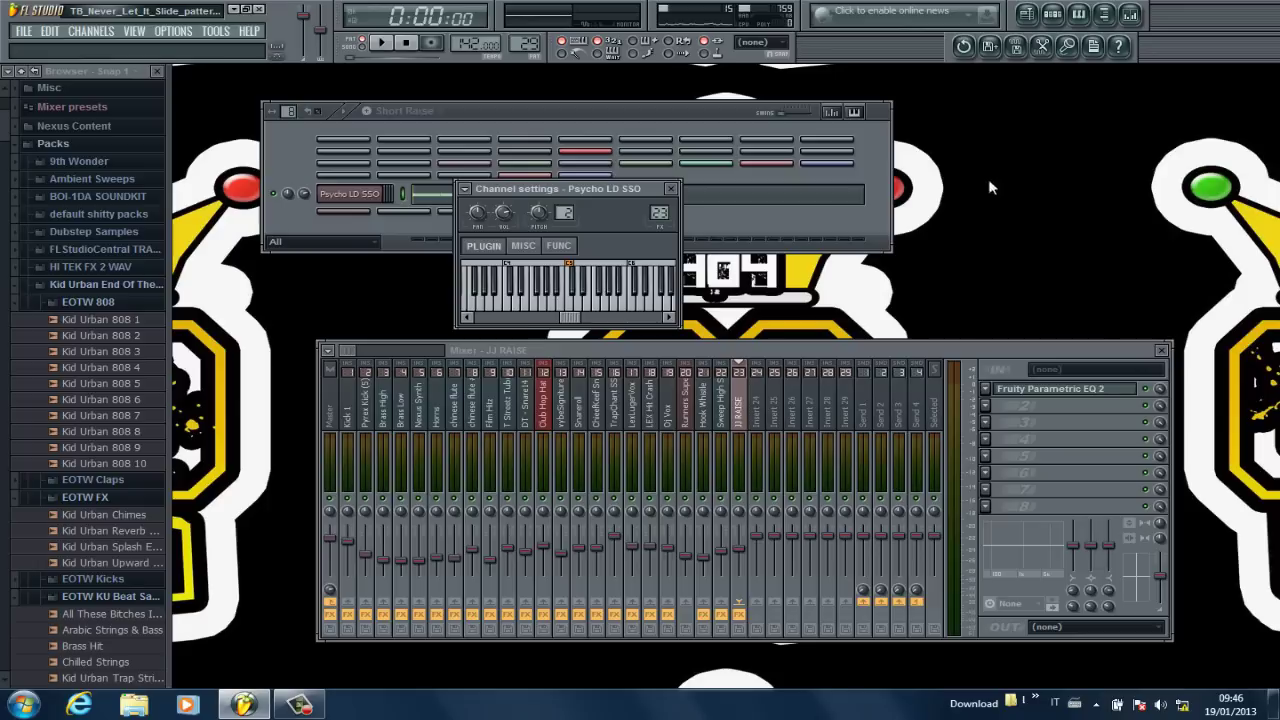
- Switch to the empty Pattern 30, look through the full channel list and open the last Dragged sample channel's settings
drag(539, 35, 539, 28)
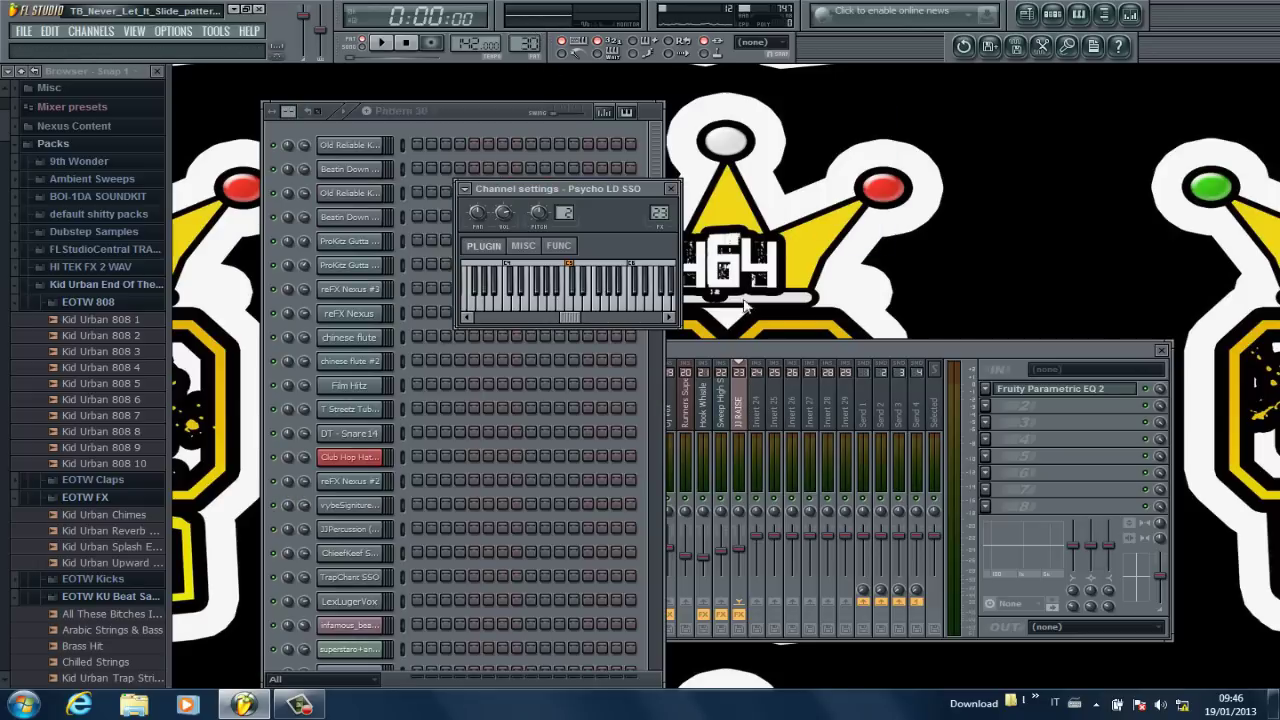
drag(461, 112, 476, 55)
drag(669, 264, 693, 583)
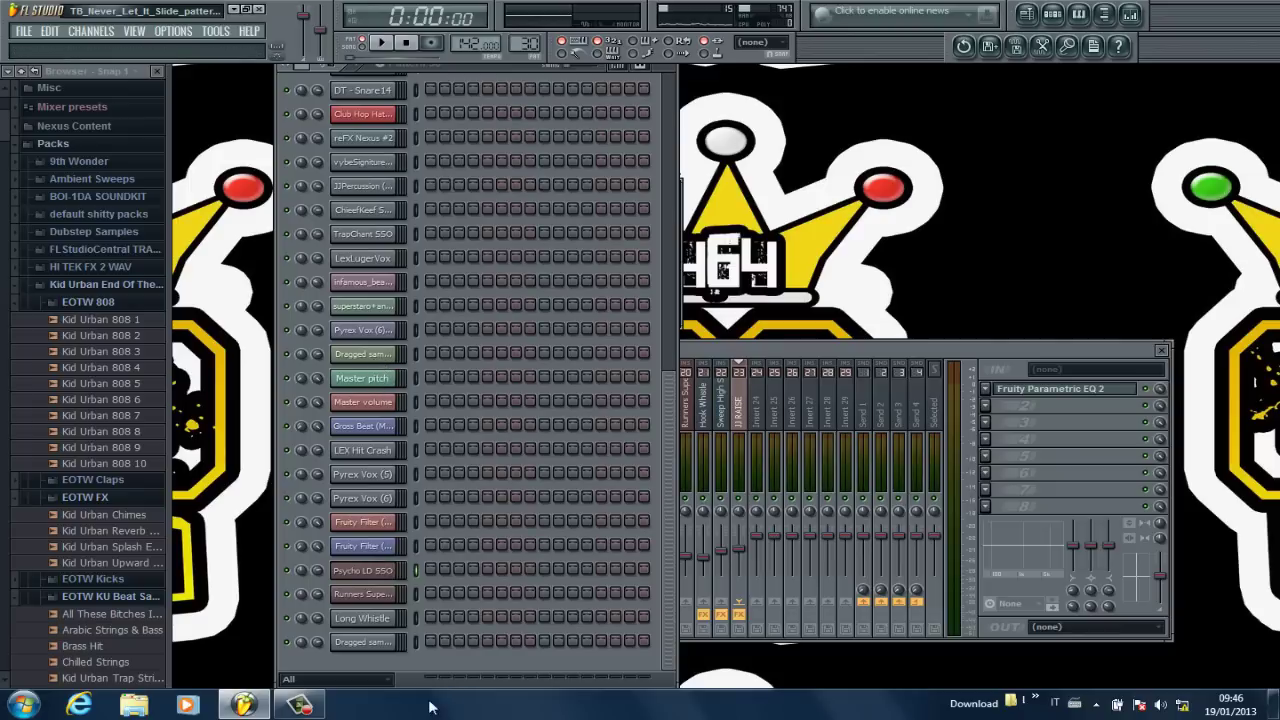
click(388, 643)
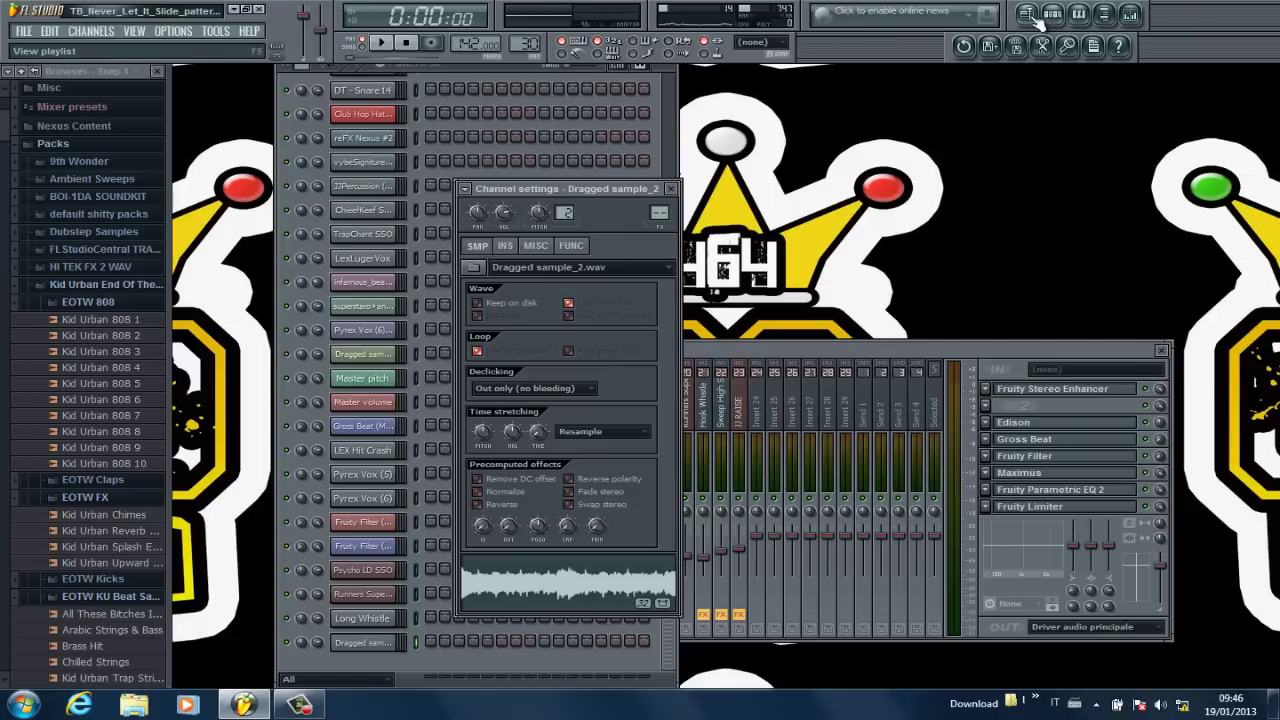
- Reposition the mixer window and open the playlist
drag(956, 355, 981, 148)
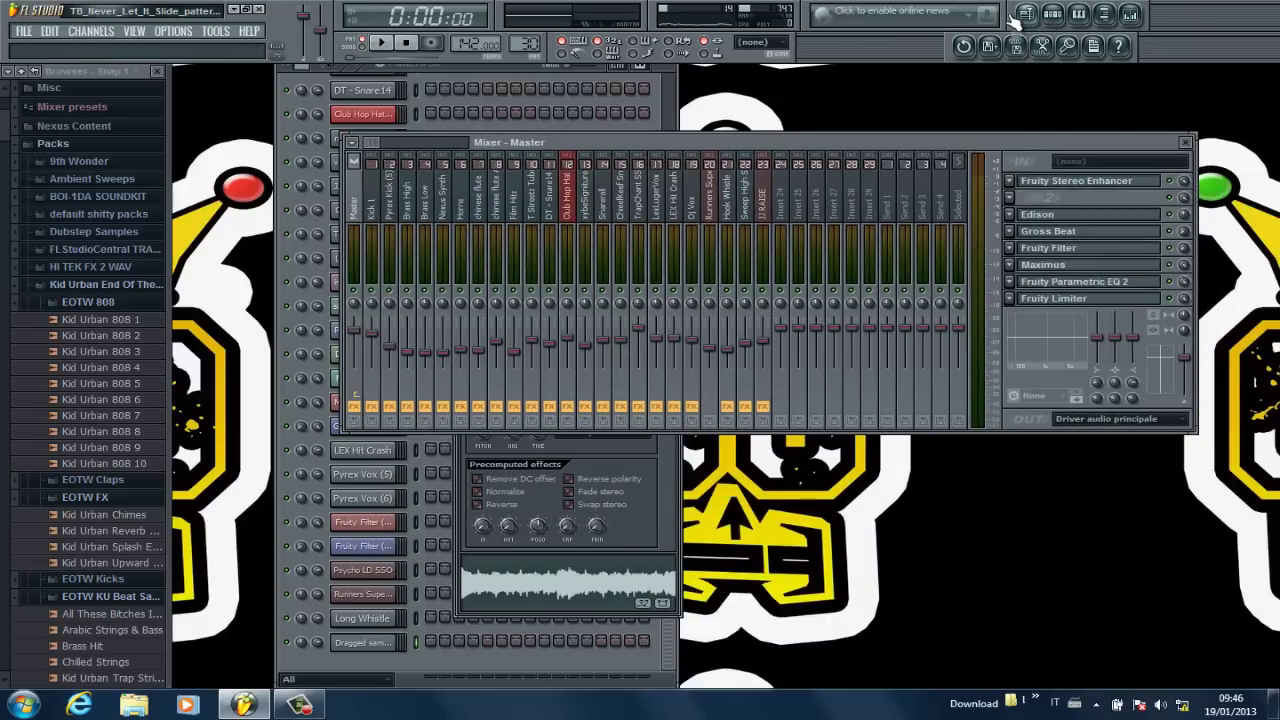
click(1130, 16)
click(1130, 14)
click(1026, 13)
click(1207, 241)
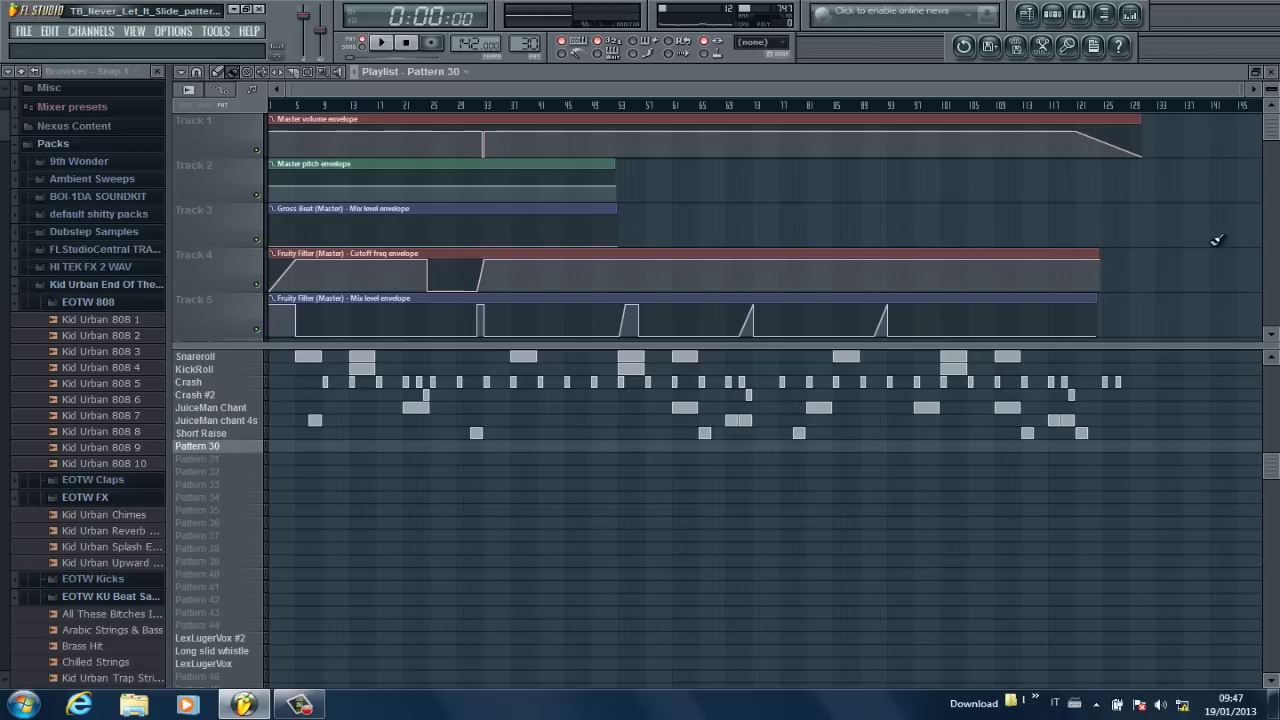
- Examine the playlist's pattern blocks, automation and audio tracks, moving the song position along the timeline and back to the start
drag(1275, 461, 1275, 370)
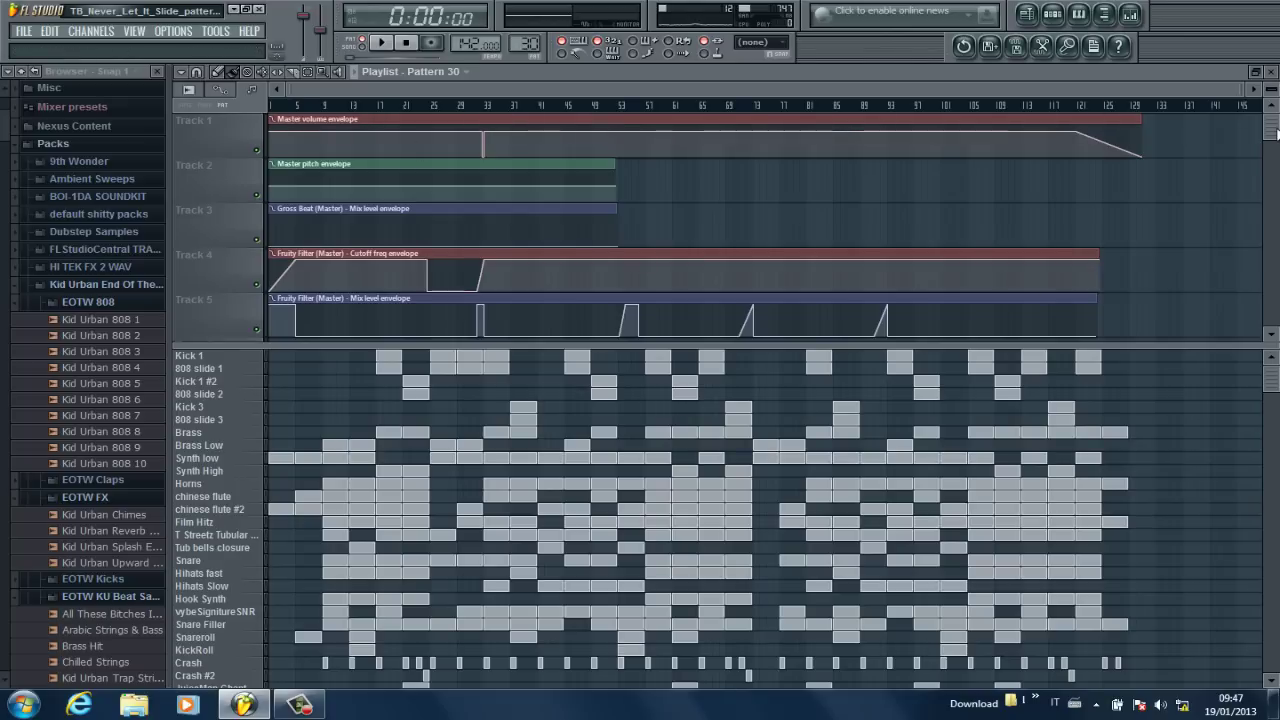
drag(1275, 126, 1275, 146)
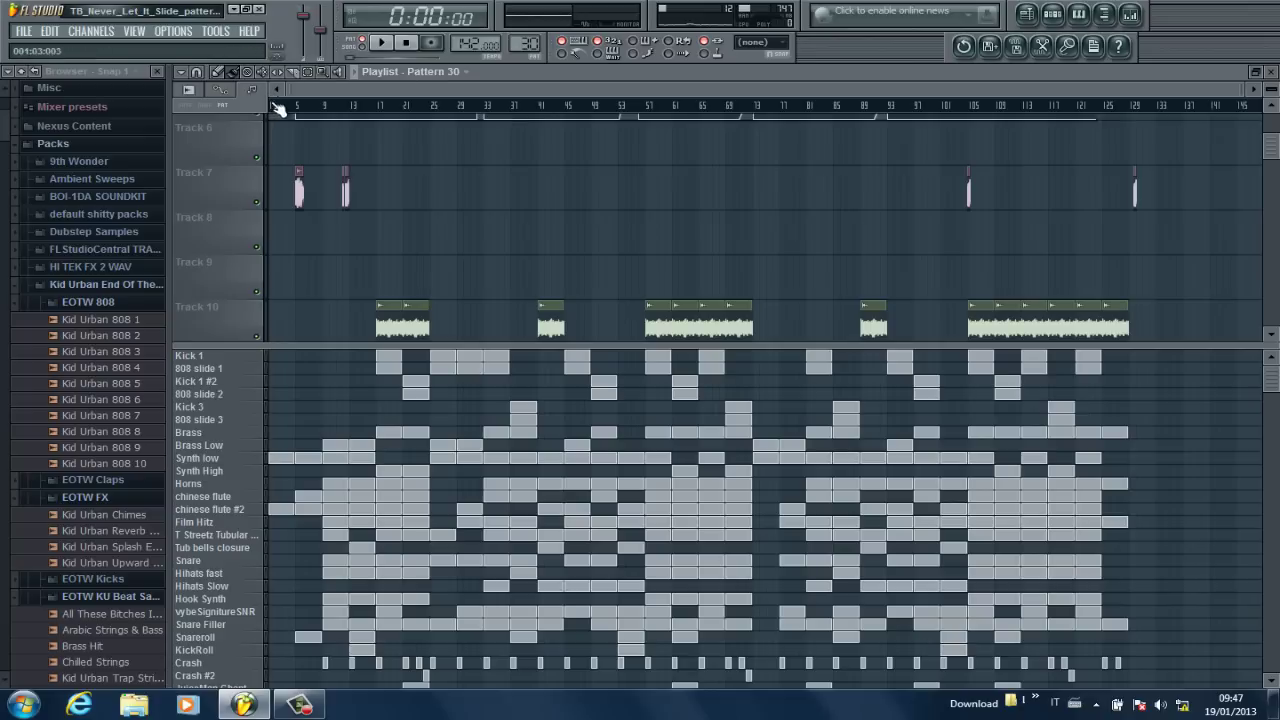
mouse_move(340, 110)
mouse_down()
mouse_move(326, 108)
mouse_move(597, 110)
mouse_move(906, 146)
mouse_move(1044, 138)
mouse_up()
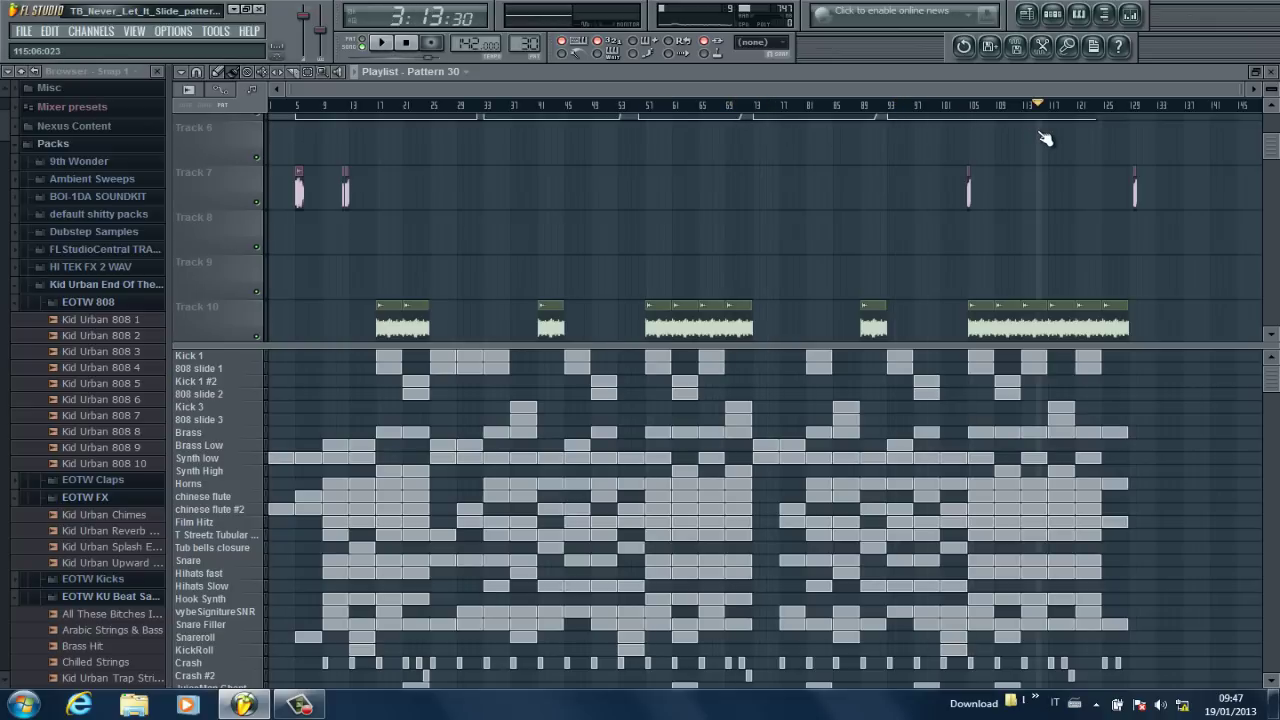
drag(313, 98, 262, 97)
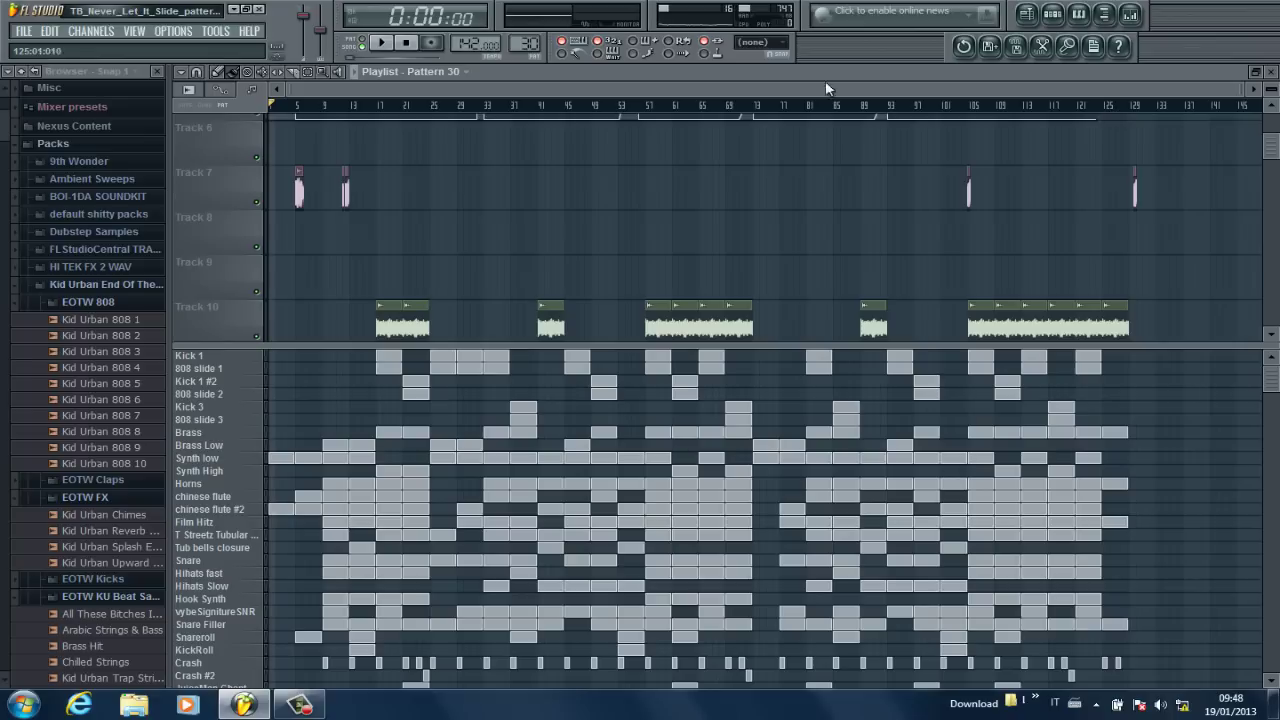
- Save the project and play the whole song from the start
click(22, 31)
click(60, 100)
scroll(1276, 135, up, 5)
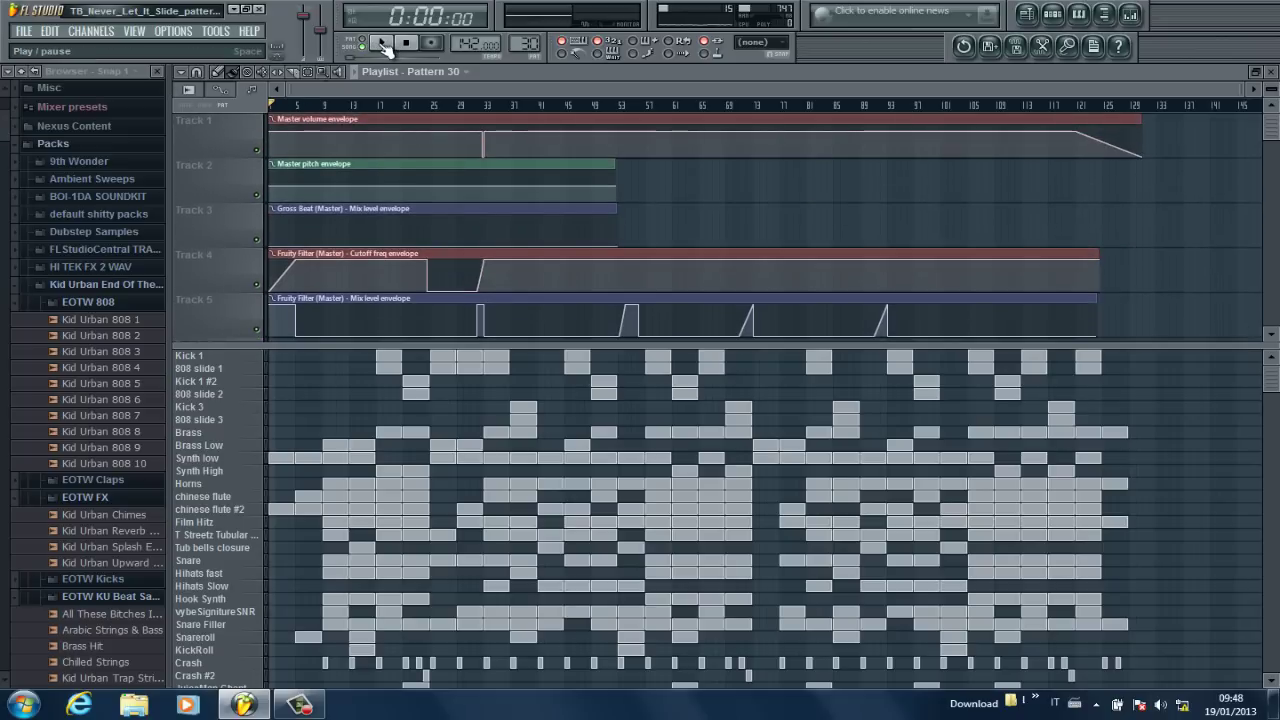
click(381, 43)
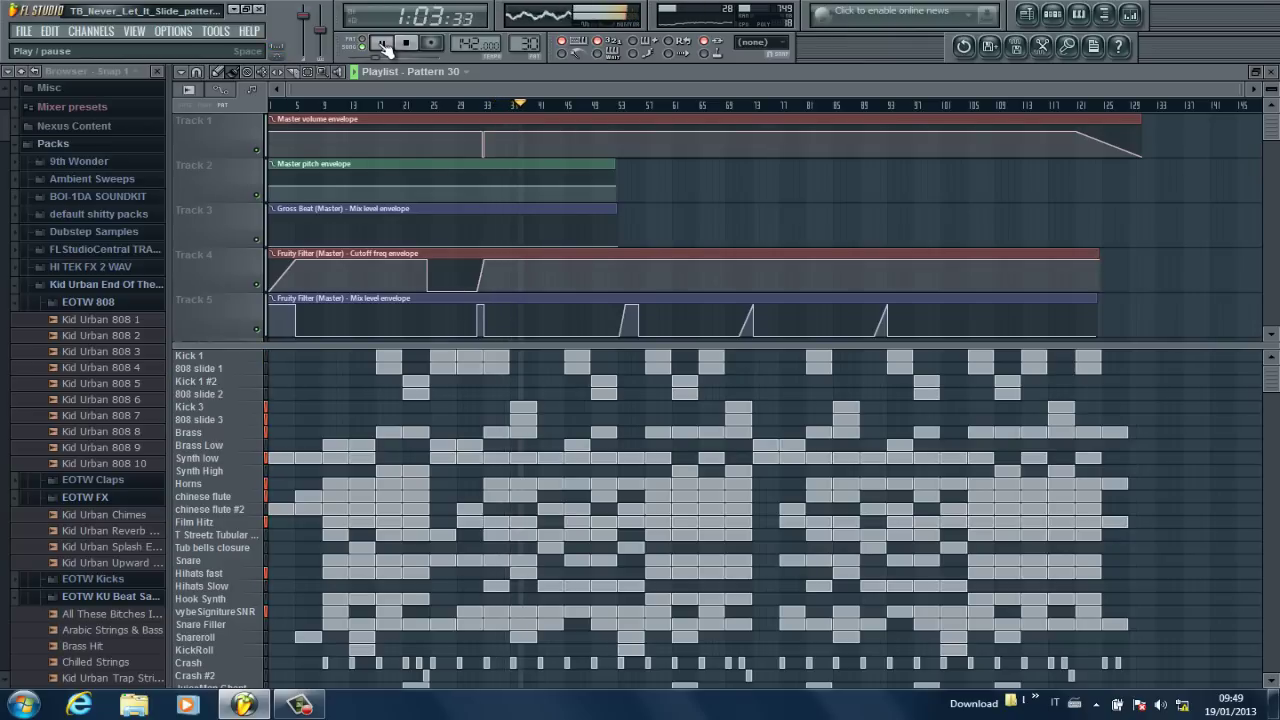
- Open the mixer during playback, check the Hook Whistle insert and slightly lower the Runners Supersaw fader
click(1130, 14)
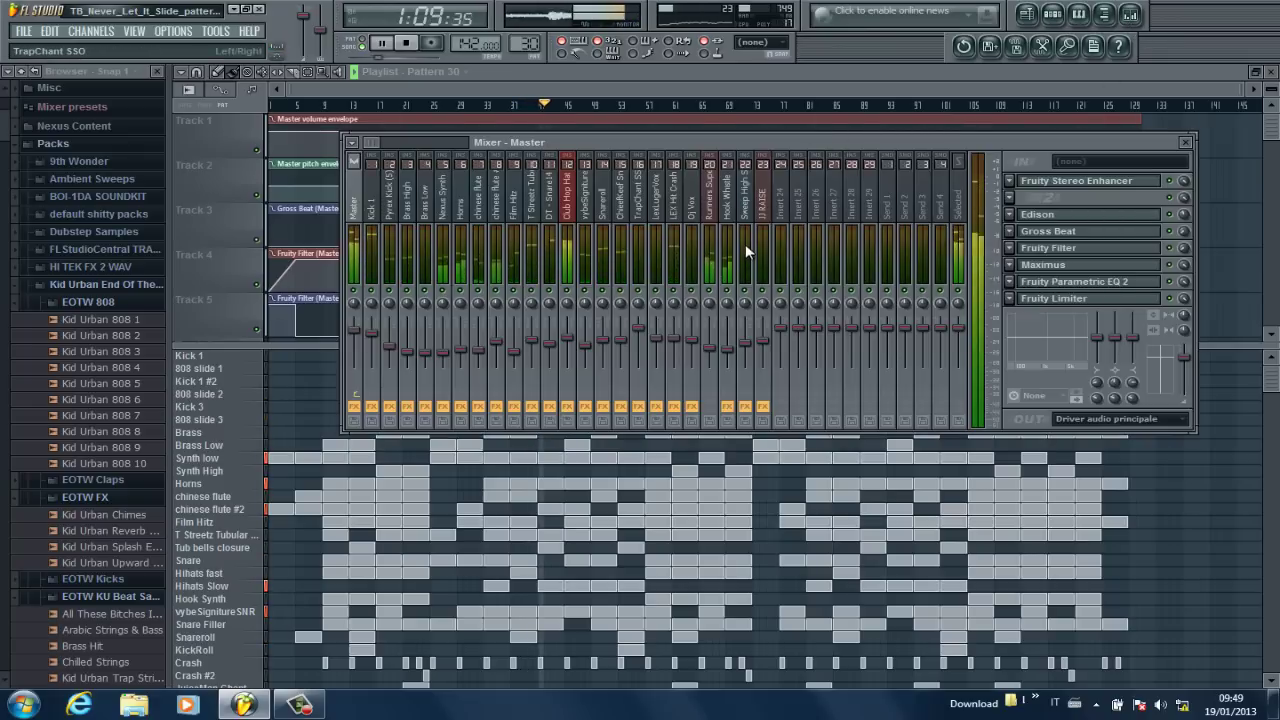
click(731, 213)
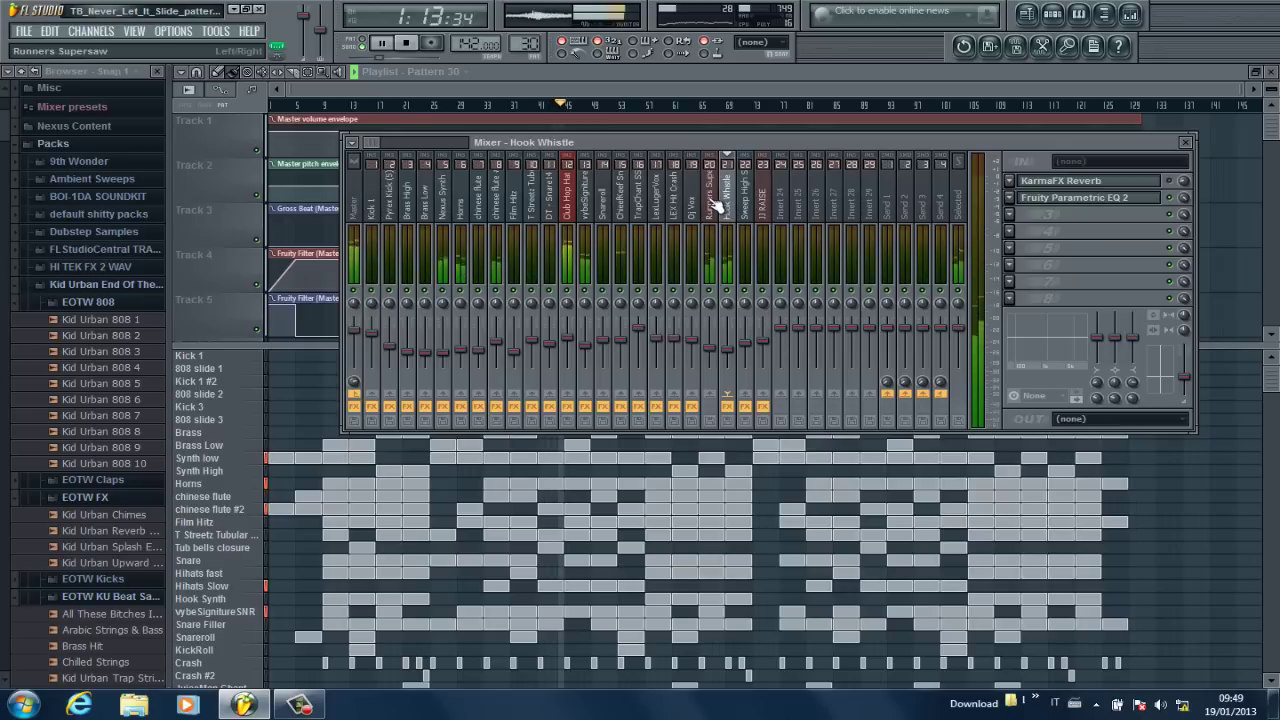
click(713, 203)
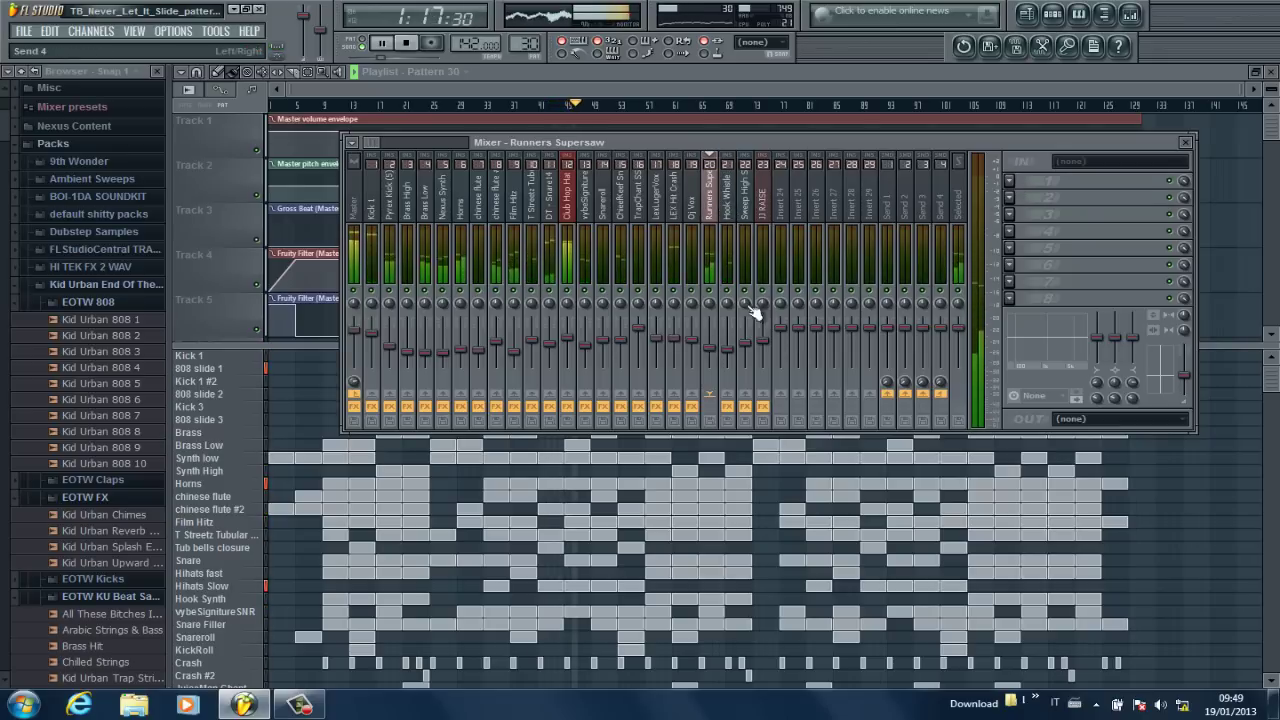
drag(719, 348, 717, 360)
- Add Fruity Parametric EQ 2 to Runners Supersaw, cut the lows with band 1, slightly raise bands 6 and 7, and hide the mixer
click(1036, 196)
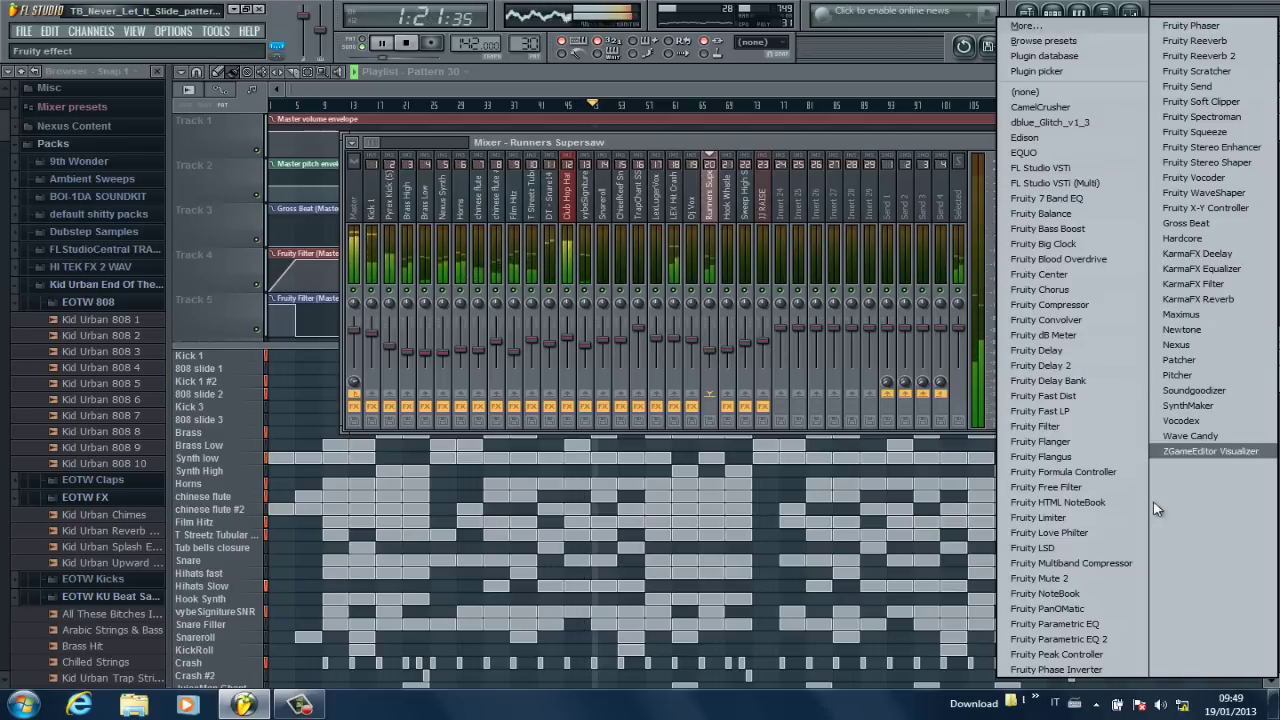
click(1110, 638)
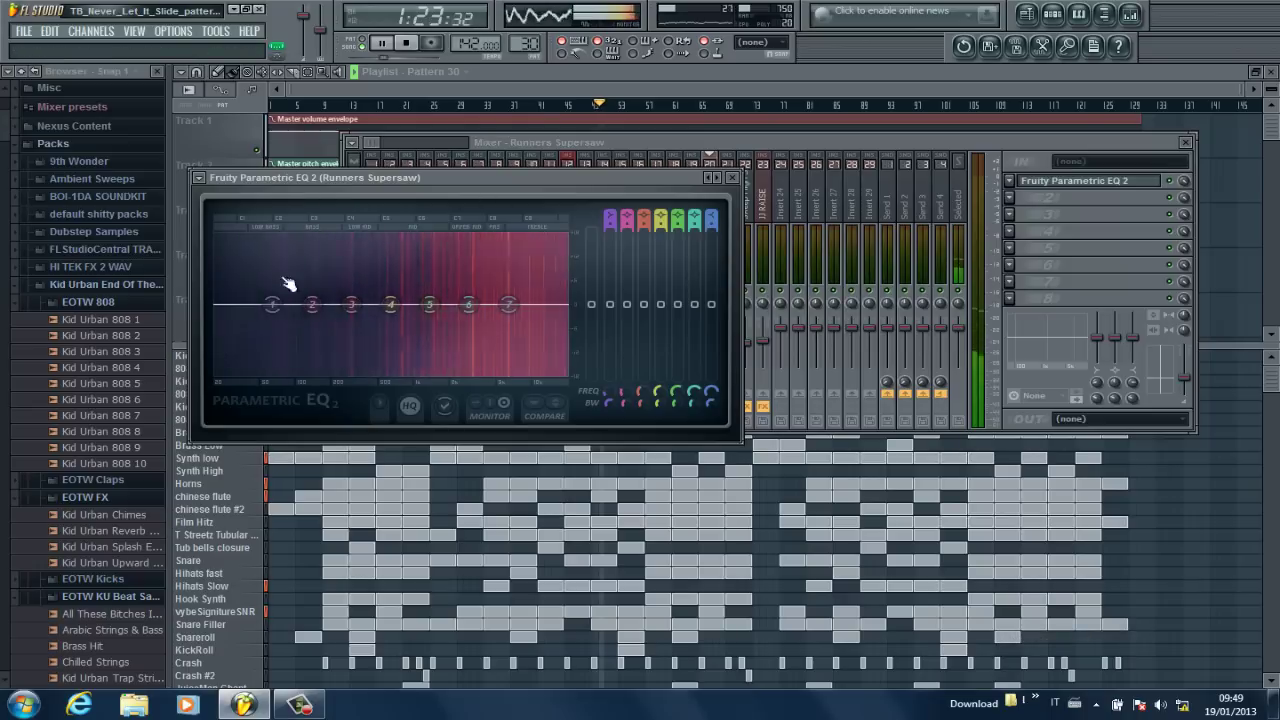
drag(282, 318, 405, 378)
drag(481, 309, 509, 304)
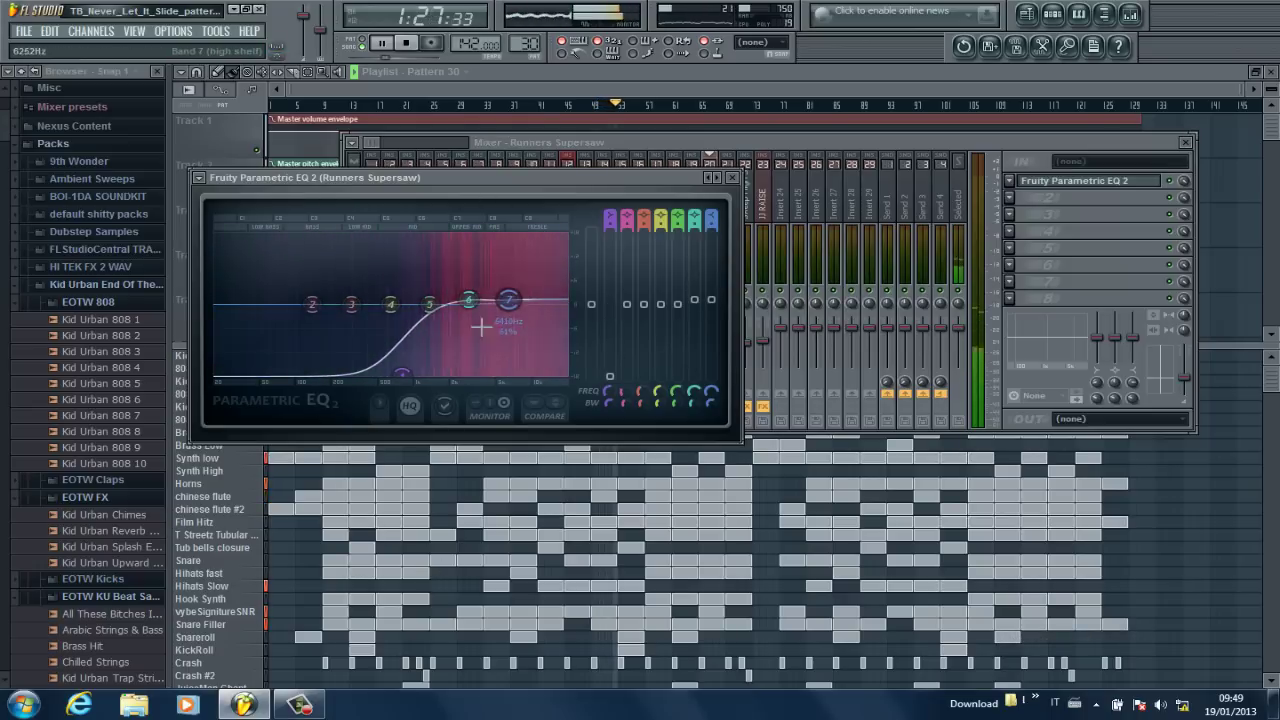
click(733, 177)
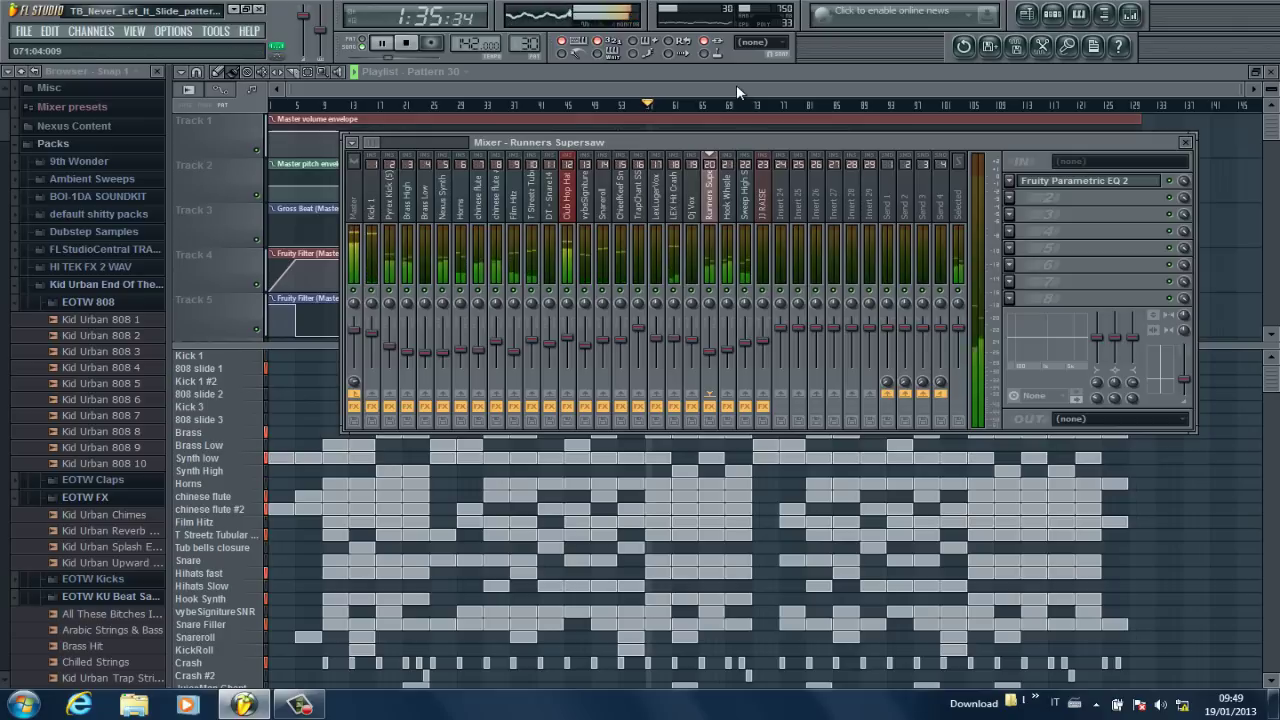
key(F9)
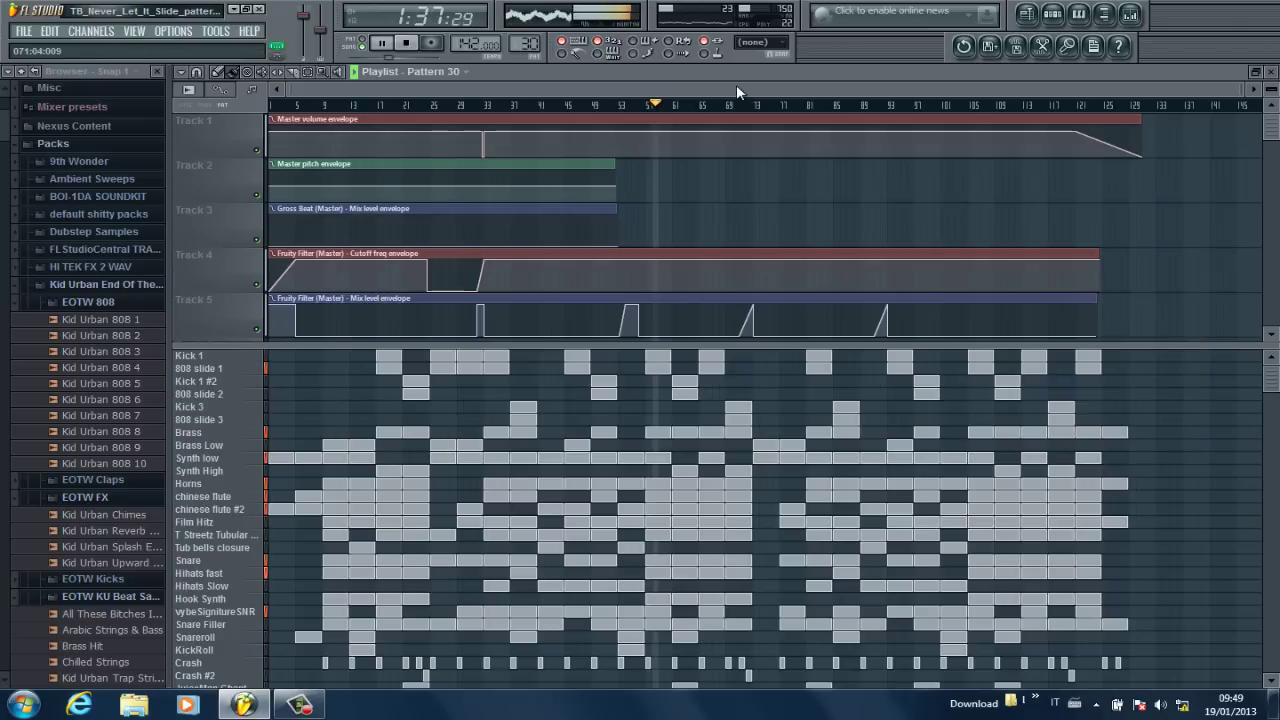
- Enlarge the playlist's pattern block area, look over the arrangement in close-up and in full, and stop playback
drag(1276, 127, 1276, 166)
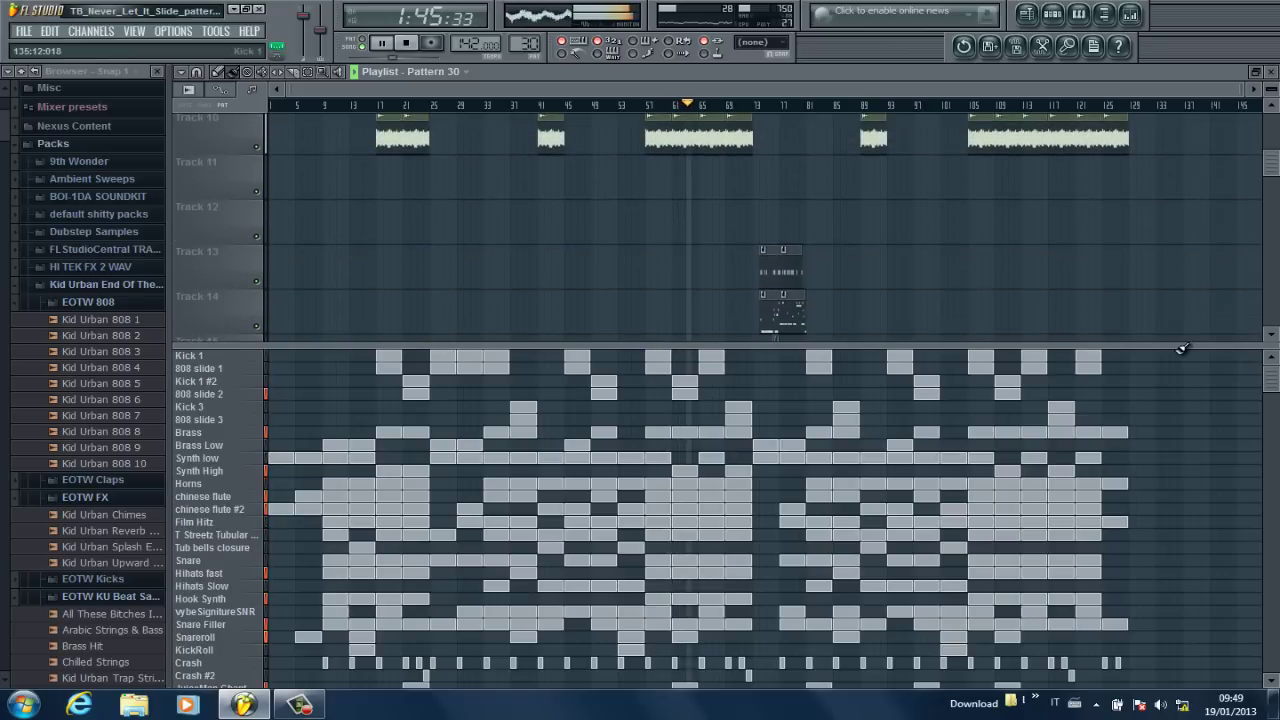
drag(1172, 346, 1180, 246)
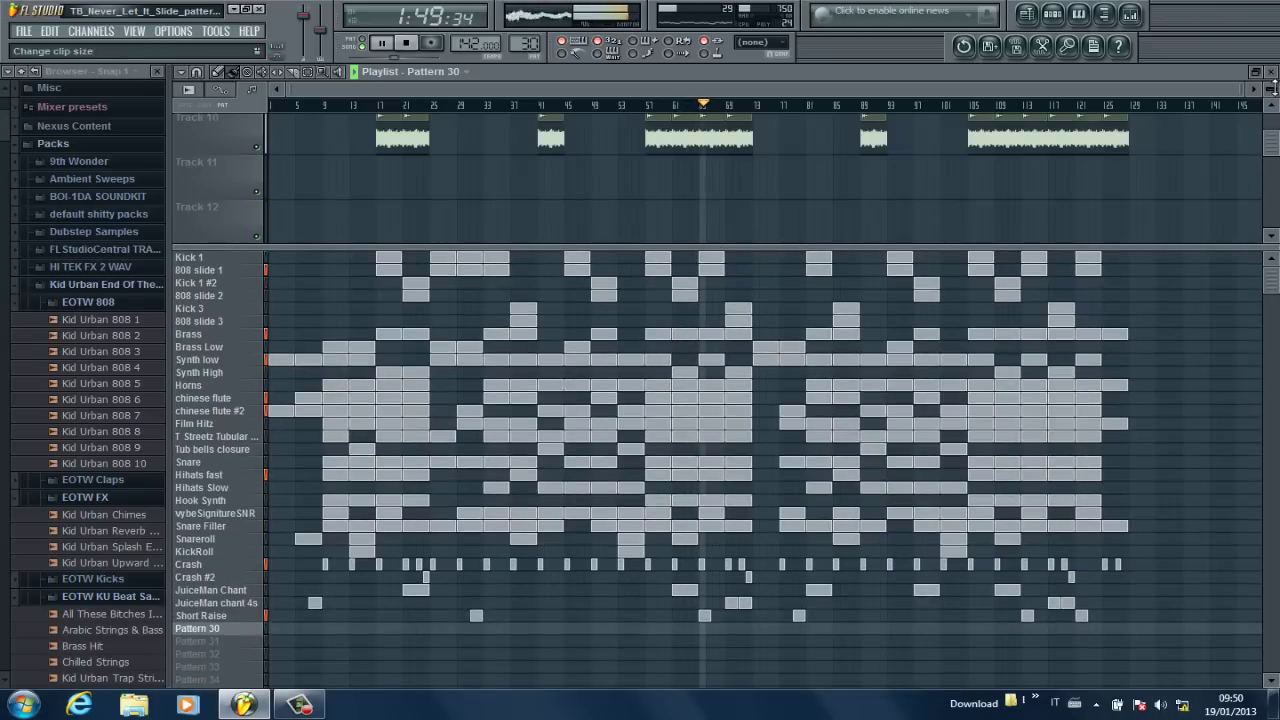
drag(1274, 88, 955, 85)
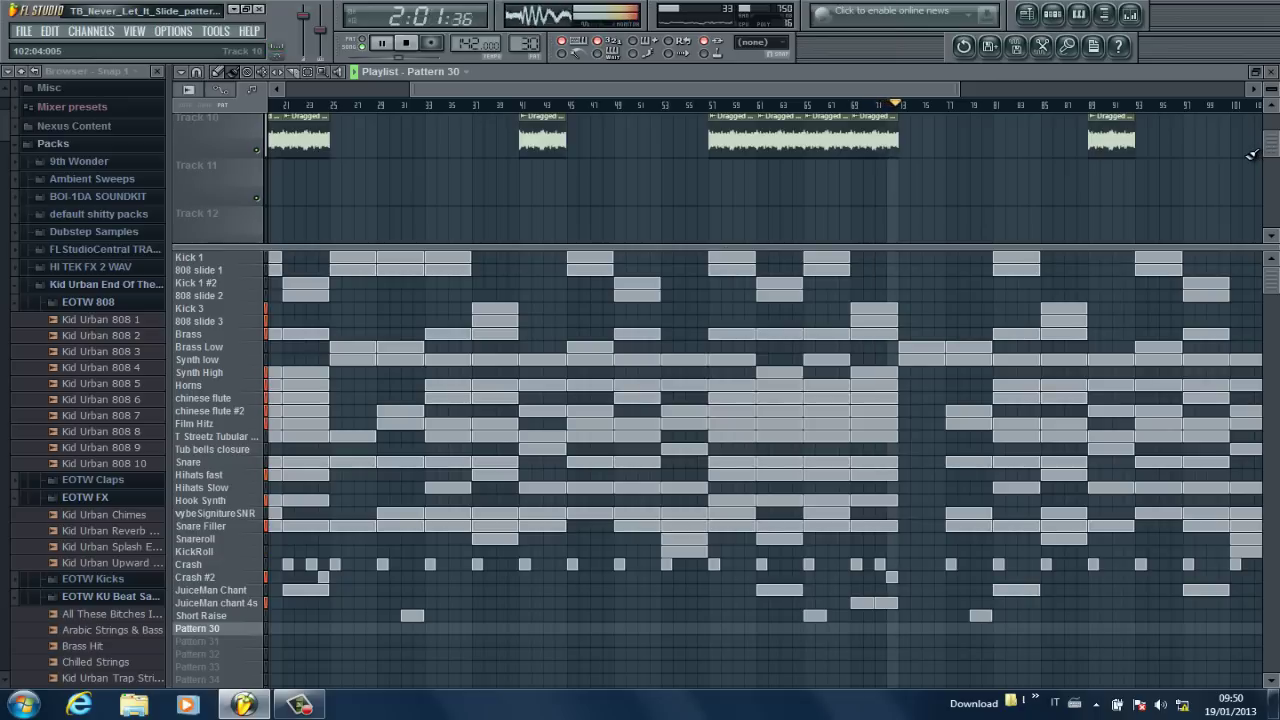
key(space)
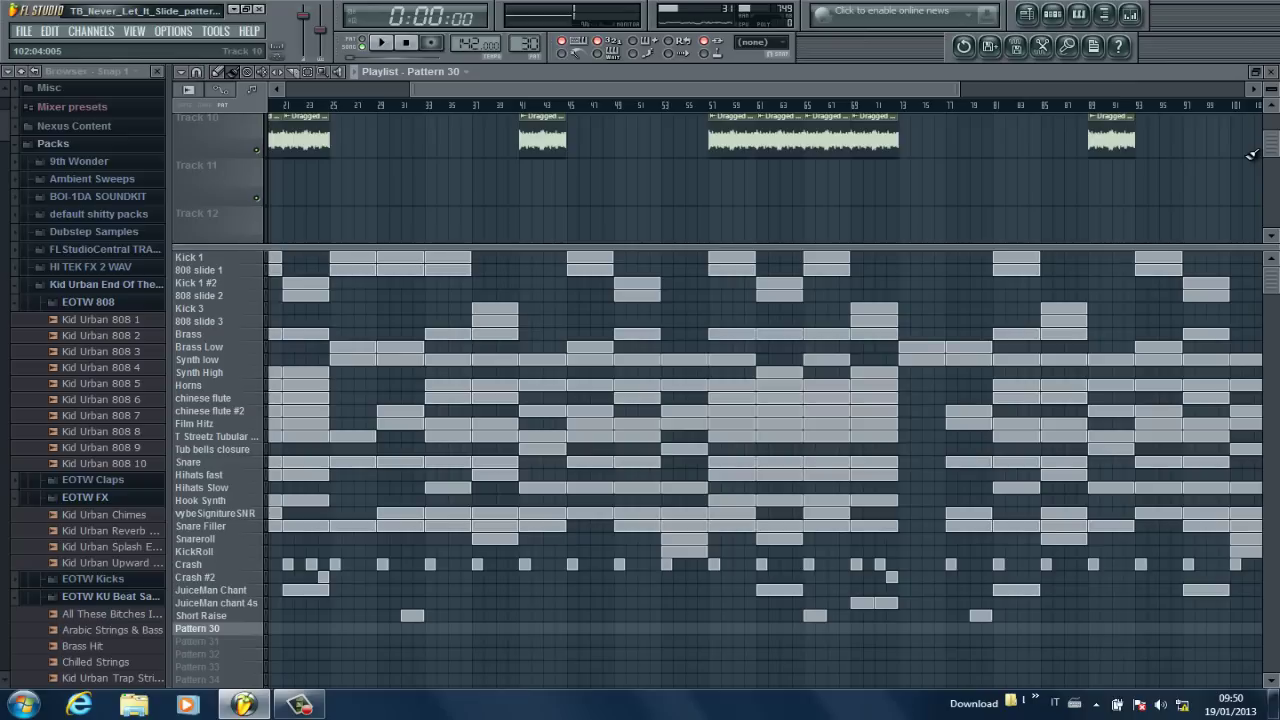
drag(727, 88, 607, 87)
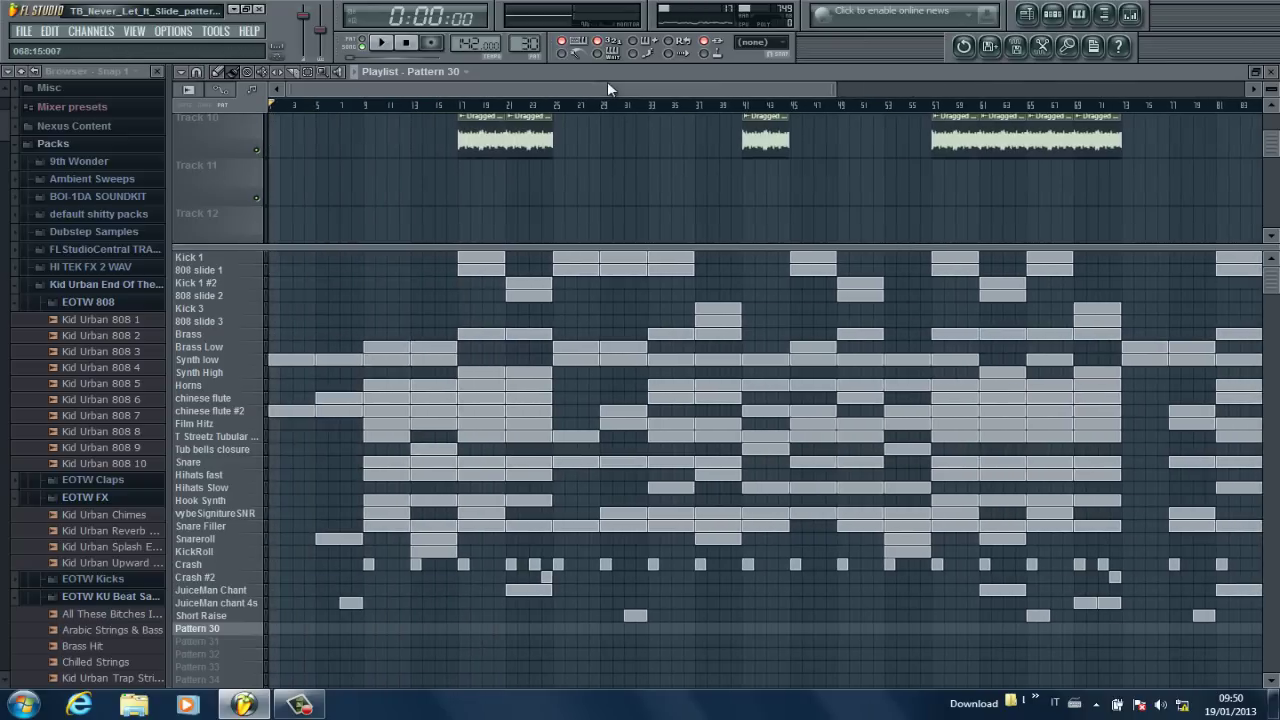
drag(835, 88, 1263, 88)
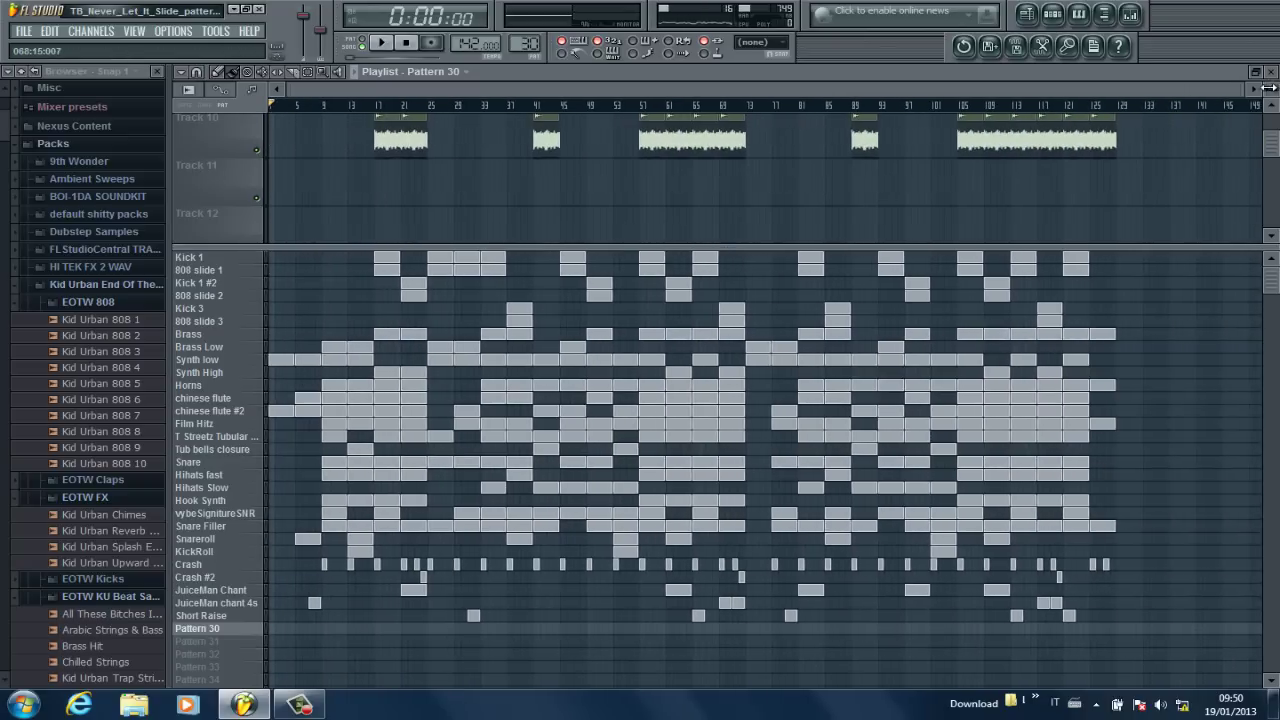